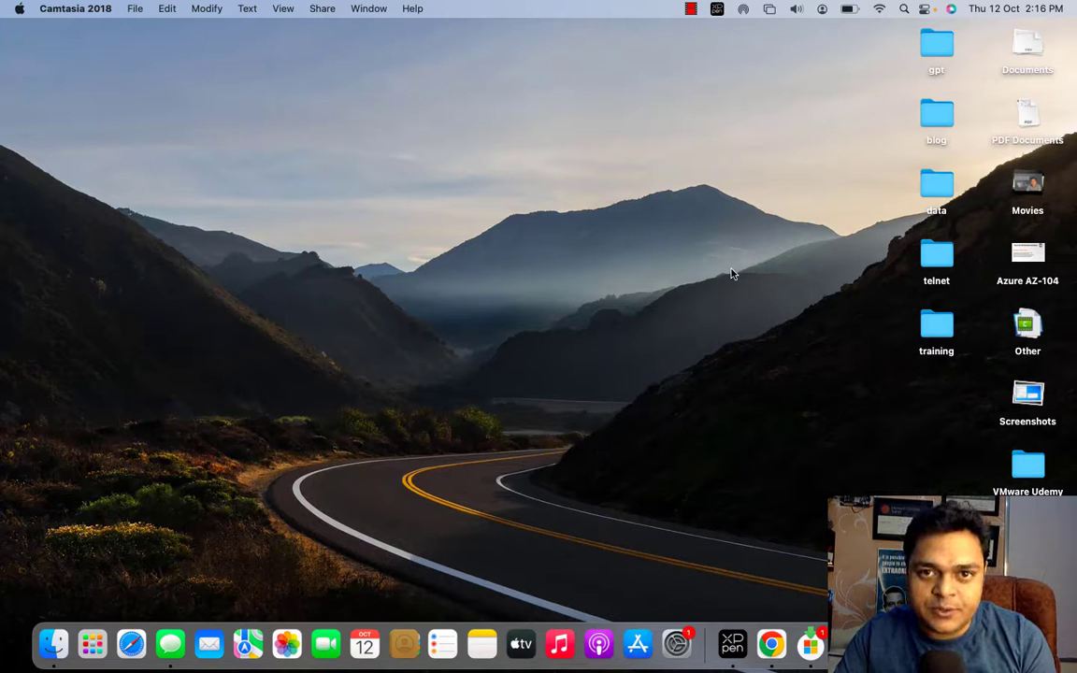
Launch Microsoft OneNote from Spotlight search
key(super+space)
text(cam)
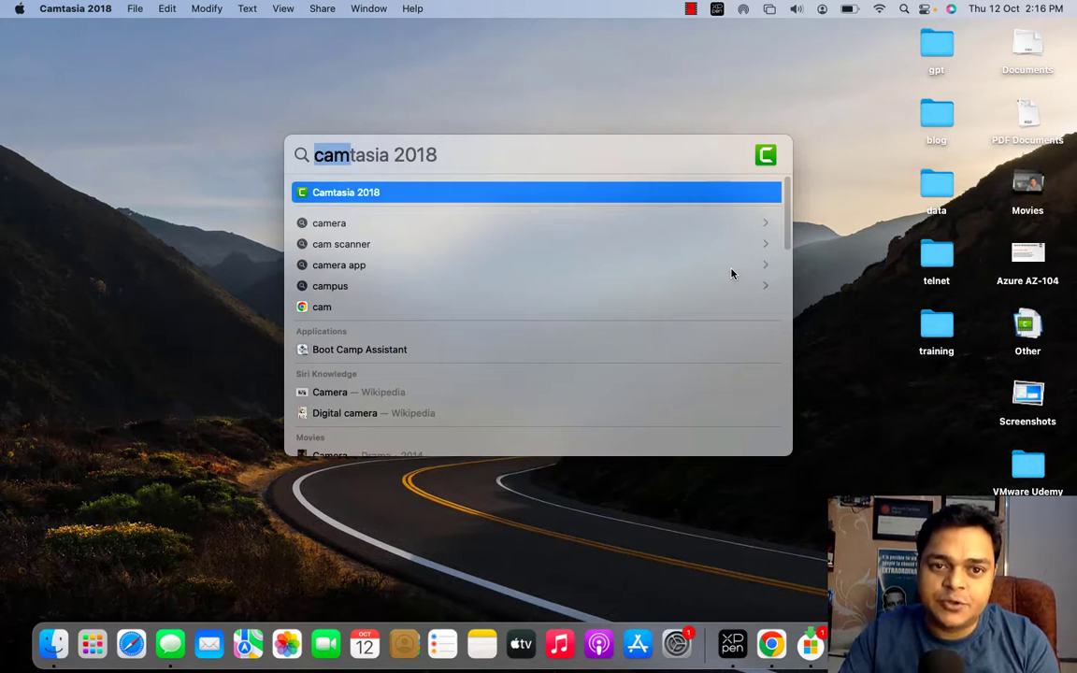
text(one)
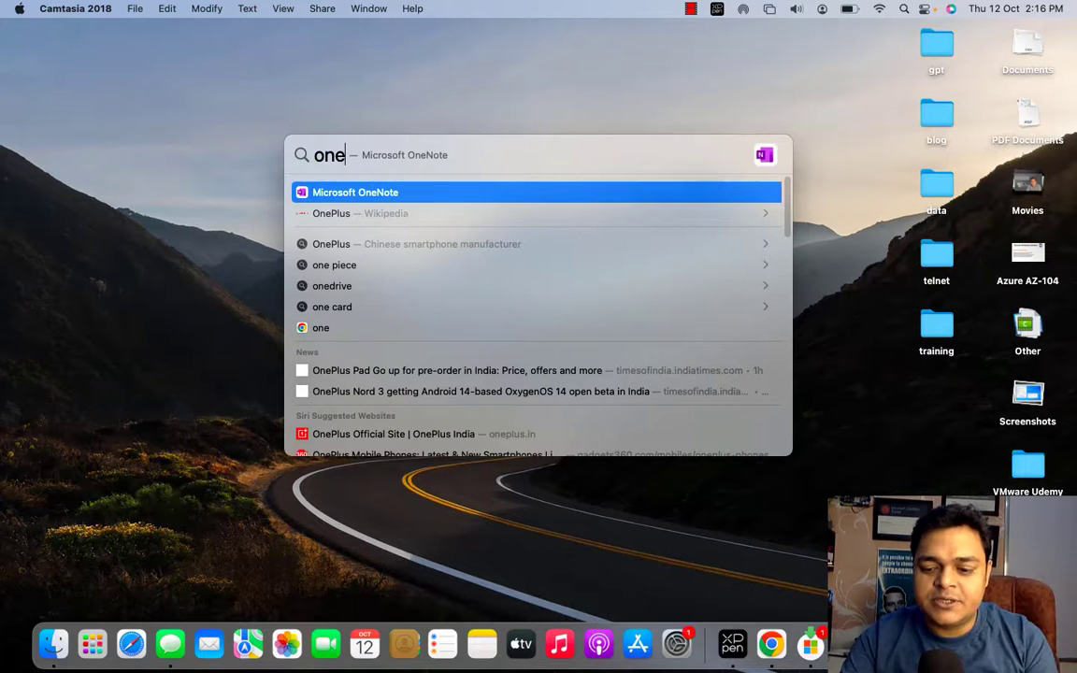
key(Return)
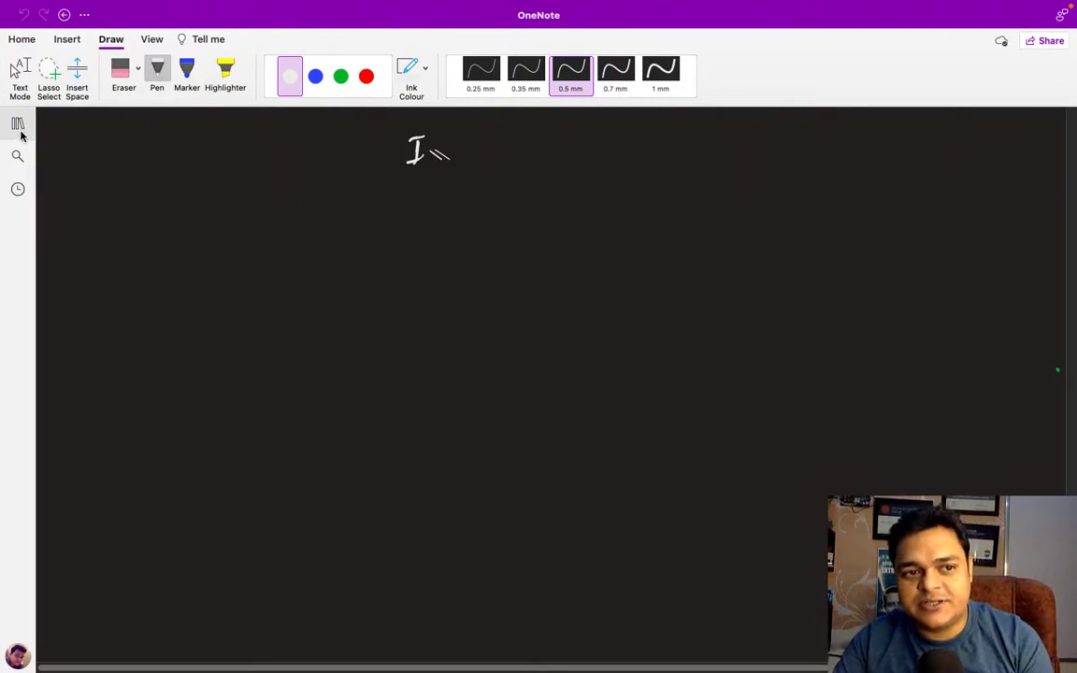
Open the M365 section page and scroll down to its blank canvas
click(17, 124)
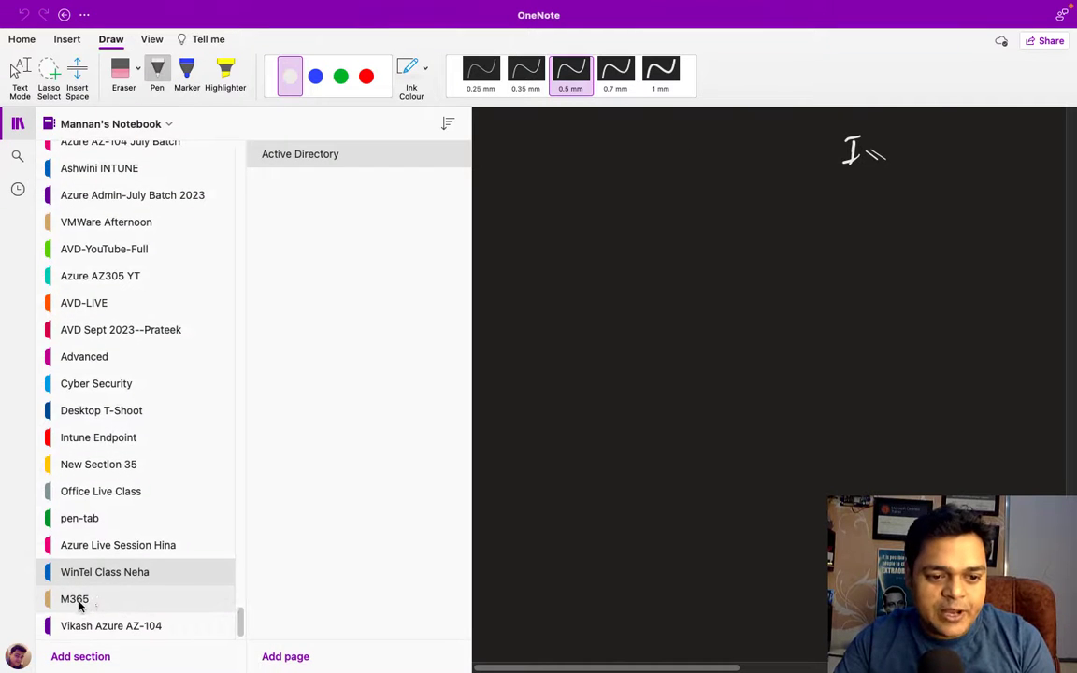
click(93, 600)
click(16, 124)
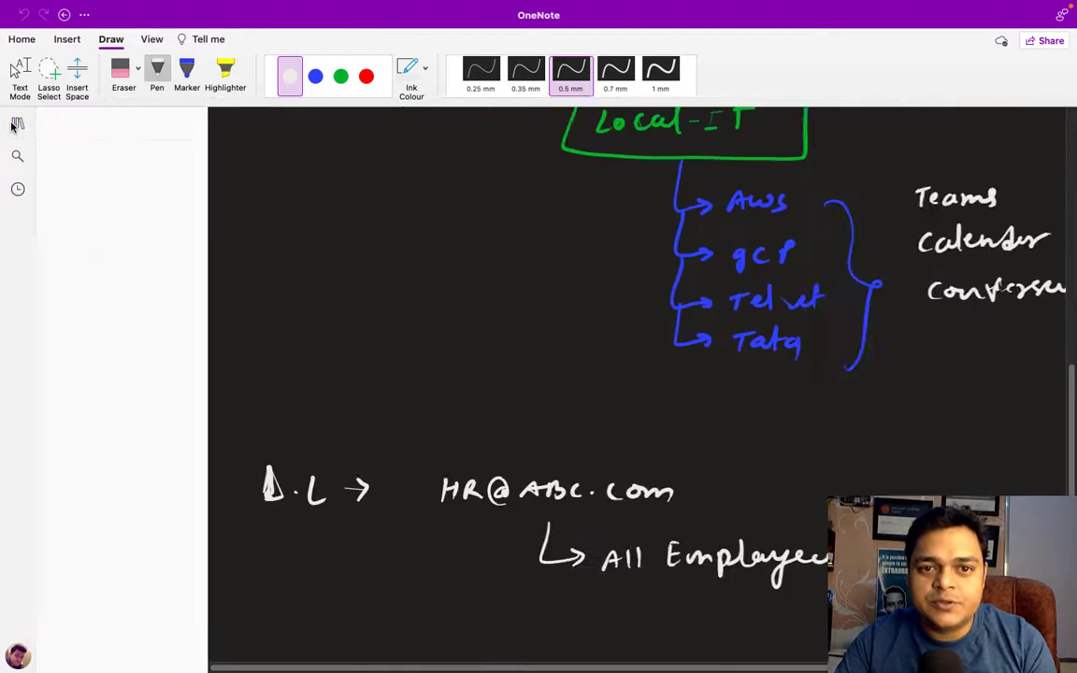
scroll(271, 440, down, 5)
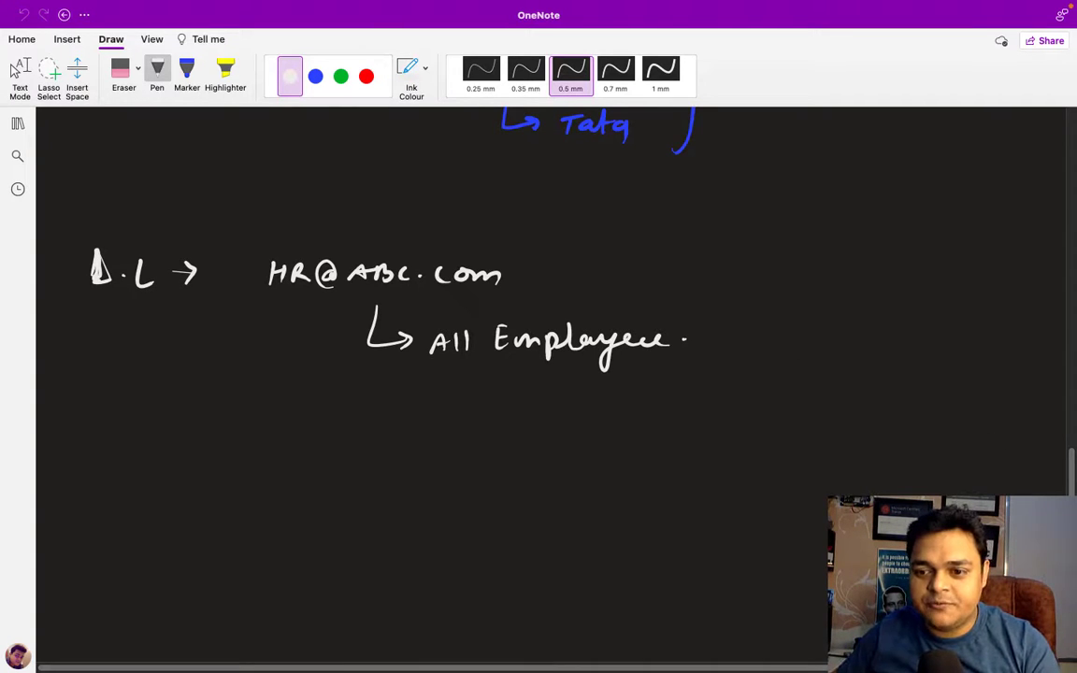
scroll(1041, 369, down, 10)
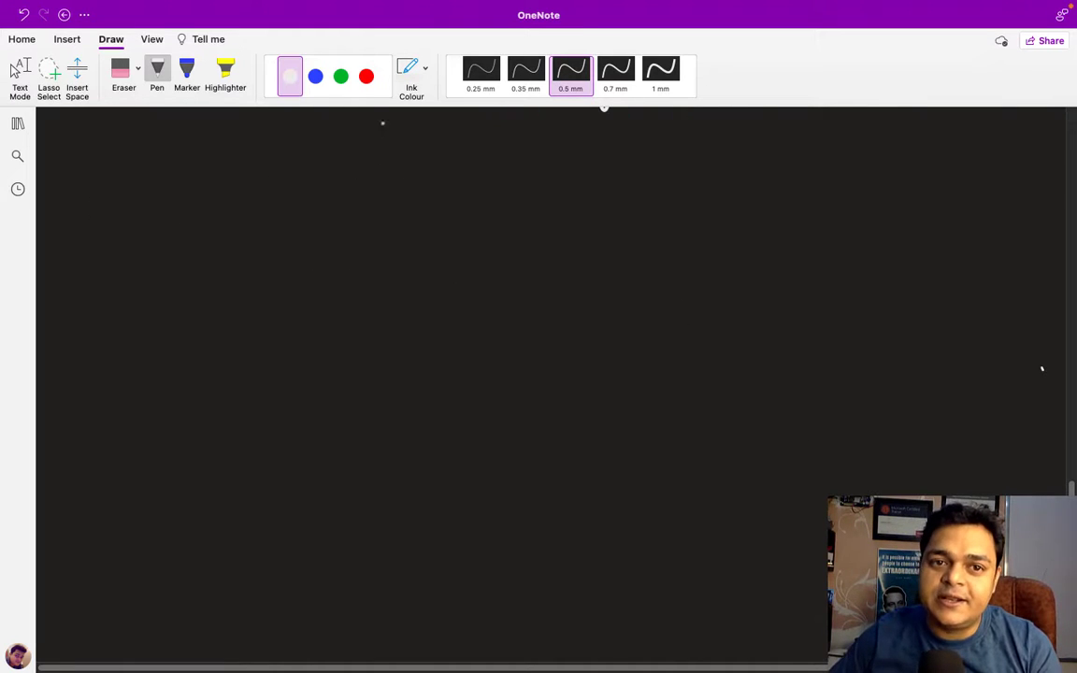
Handwrite a green bracketed [MS-365 Group] heading
click(340, 76)
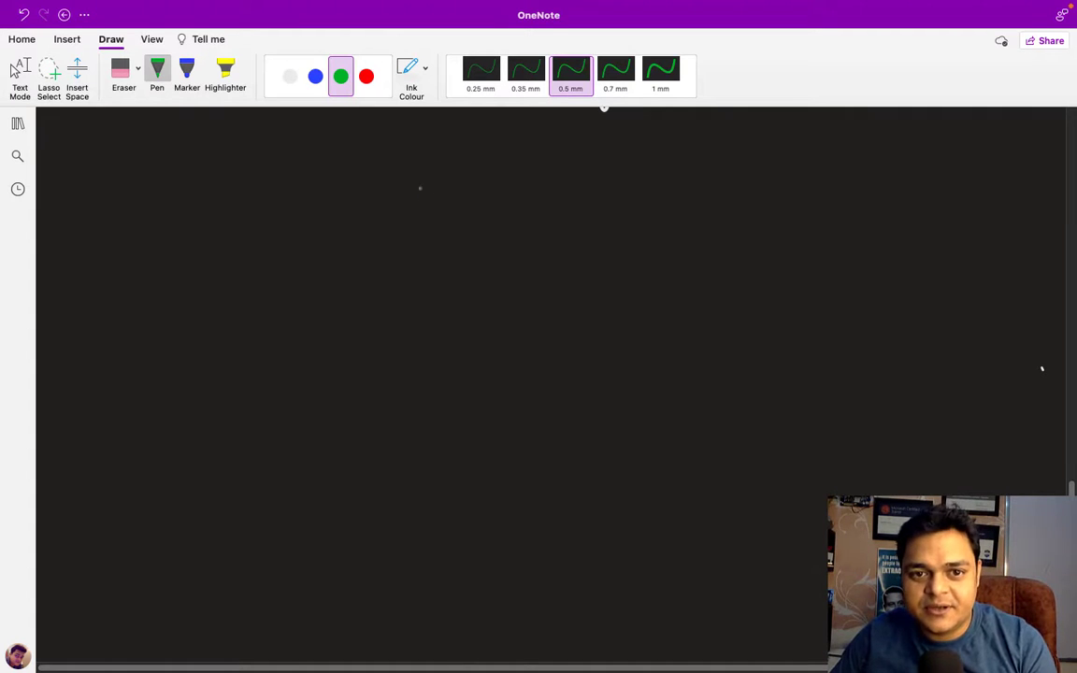
mouse_move(420, 157)
mouse_down()
mouse_move(420, 177)
mouse_move(440, 178)
mouse_move(580, 162)
mouse_move(642, 168)
mouse_move(678, 147)
mouse_move(652, 193)
mouse_up()
drag(396, 143, 399, 200)
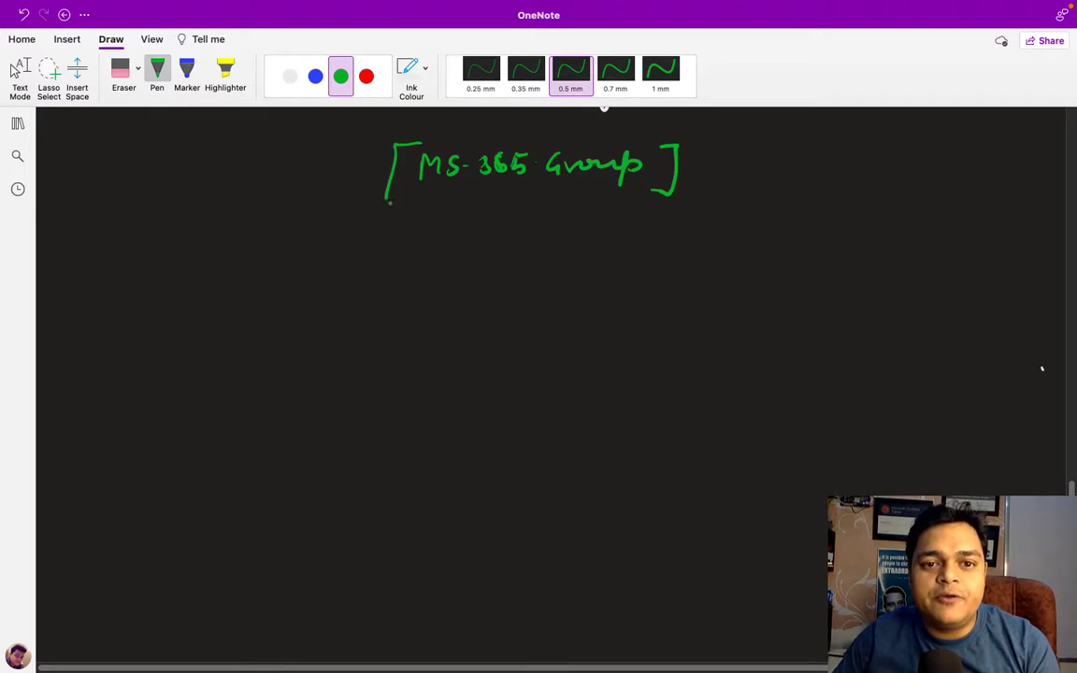
In white ink, handwrite the first list item '1. MS-365 Group'
click(290, 77)
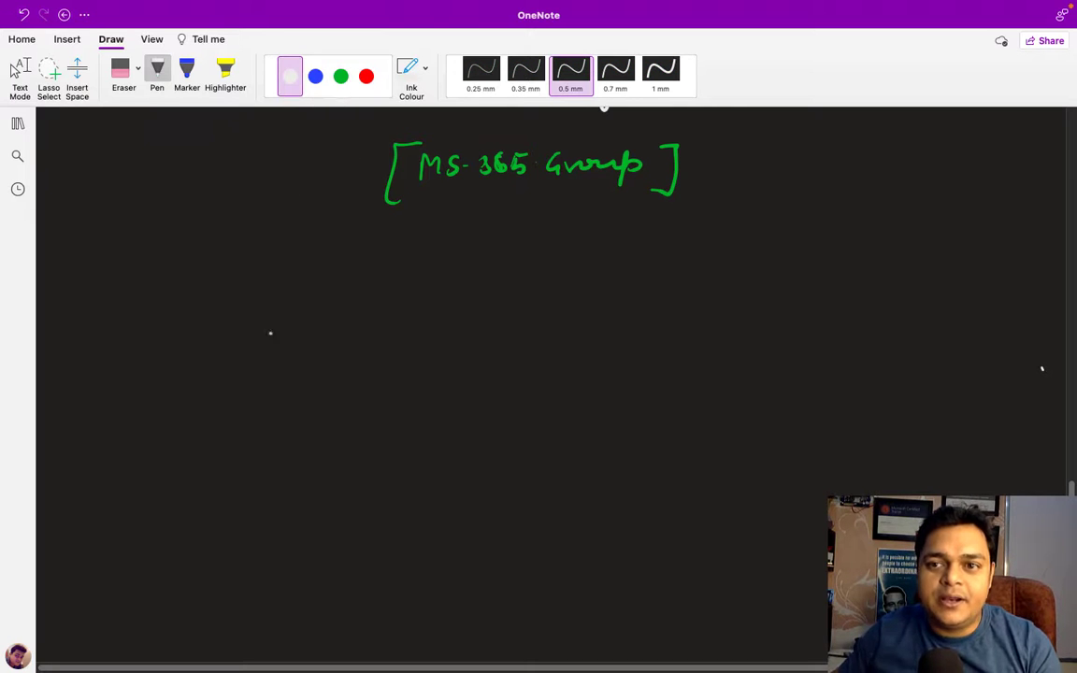
mouse_move(134, 315)
mouse_down()
mouse_move(140, 297)
mouse_move(160, 314)
mouse_up()
drag(174, 305, 222, 316)
mouse_move(279, 296)
mouse_down()
mouse_move(267, 316)
mouse_move(297, 297)
mouse_move(352, 298)
mouse_up()
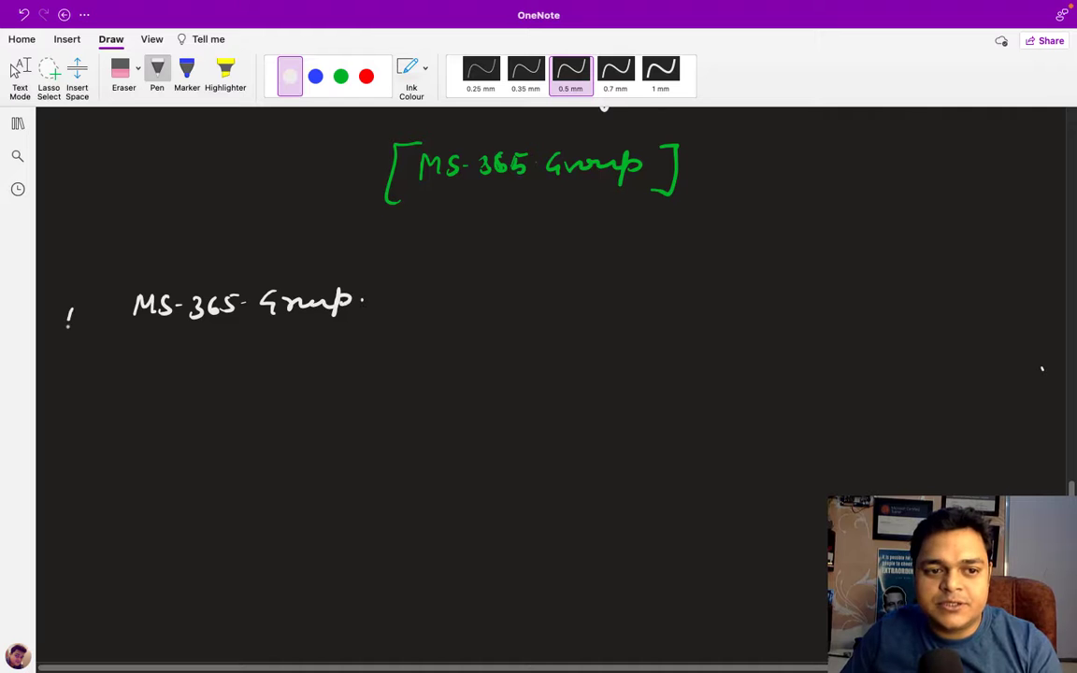
click(80, 319)
Handwrite the second list item '2. Distribution List' below it
mouse_move(52, 402)
mouse_down()
mouse_move(67, 423)
mouse_move(81, 413)
mouse_move(150, 421)
mouse_move(195, 404)
mouse_up()
mouse_move(199, 409)
mouse_down()
mouse_move(210, 421)
mouse_move(246, 402)
mouse_move(247, 426)
mouse_move(210, 419)
mouse_move(258, 411)
mouse_move(273, 421)
mouse_up()
click(224, 409)
mouse_move(290, 412)
mouse_down()
mouse_move(305, 426)
mouse_move(356, 425)
mouse_up()
click(332, 408)
click(348, 414)
click(380, 412)
mouse_move(382, 405)
mouse_down()
mouse_move(383, 427)
mouse_move(393, 414)
mouse_up()
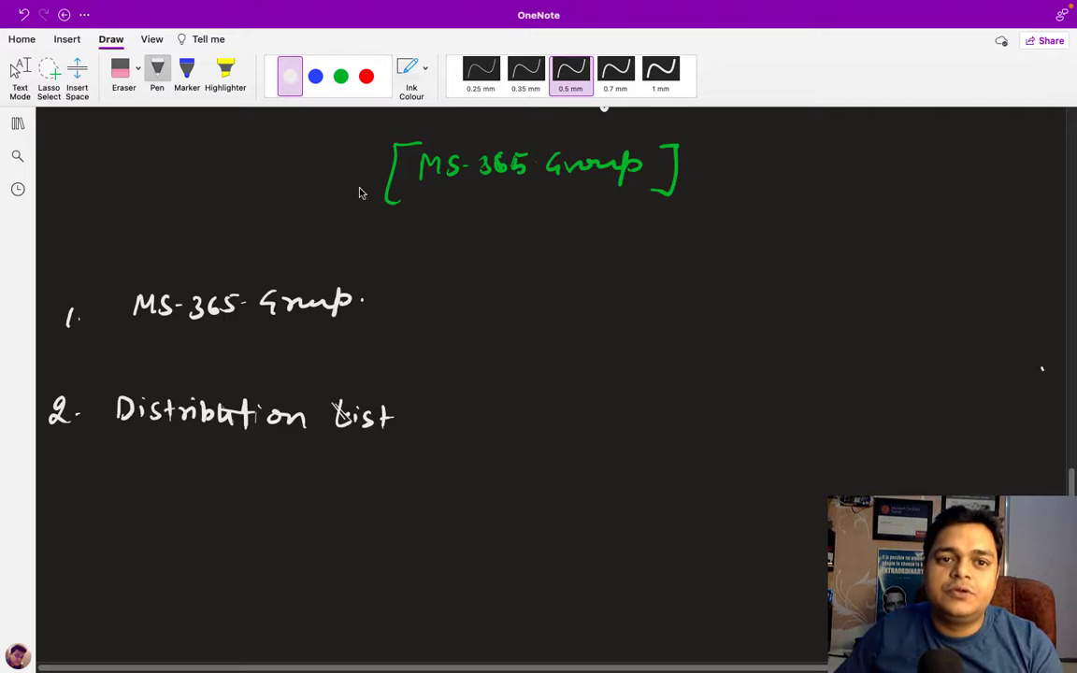
In red ink, write AWS, gcP, Tata and Telnet grouped by a brace, then switch to the desktop
click(367, 79)
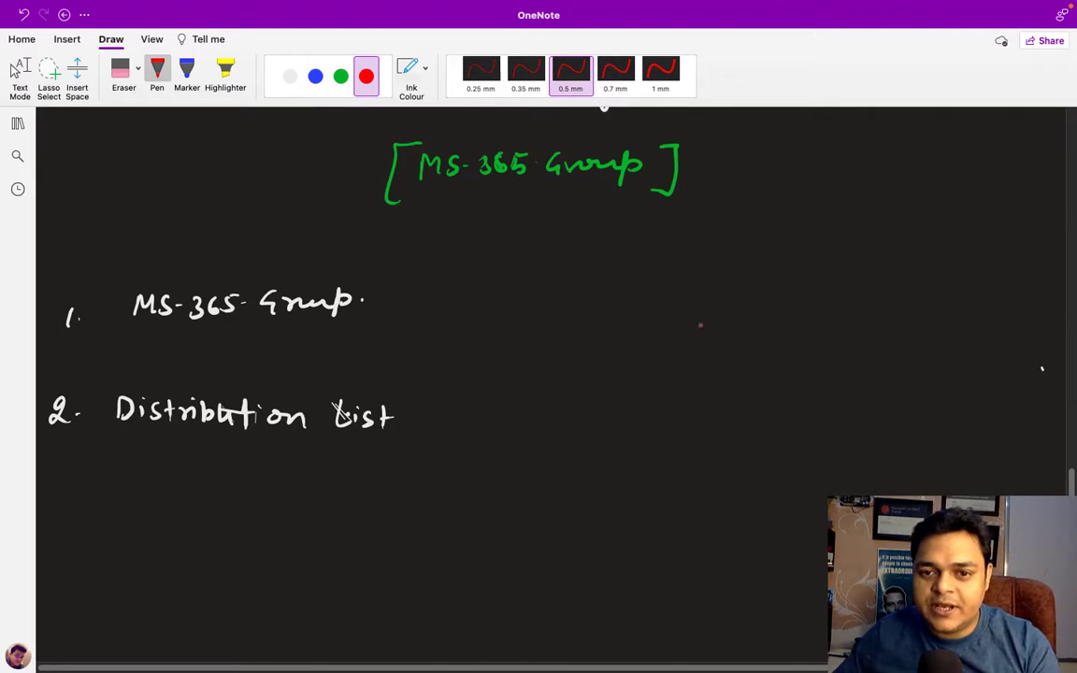
mouse_move(733, 300)
mouse_down()
mouse_move(782, 289)
mouse_move(784, 300)
mouse_move(737, 355)
mouse_move(787, 338)
mouse_up()
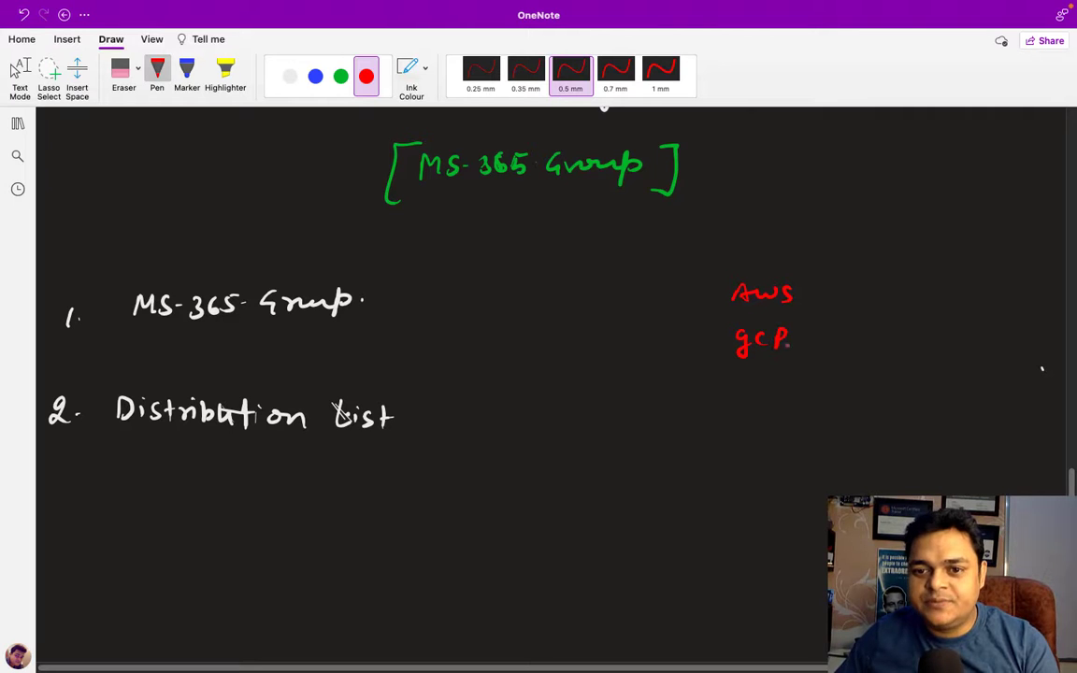
drag(741, 381, 754, 379)
mouse_move(748, 379)
mouse_down()
mouse_move(748, 395)
mouse_move(774, 375)
mouse_move(764, 397)
mouse_move(802, 398)
mouse_move(751, 439)
mouse_move(759, 421)
mouse_move(774, 438)
mouse_move(823, 440)
mouse_up()
drag(826, 432, 847, 444)
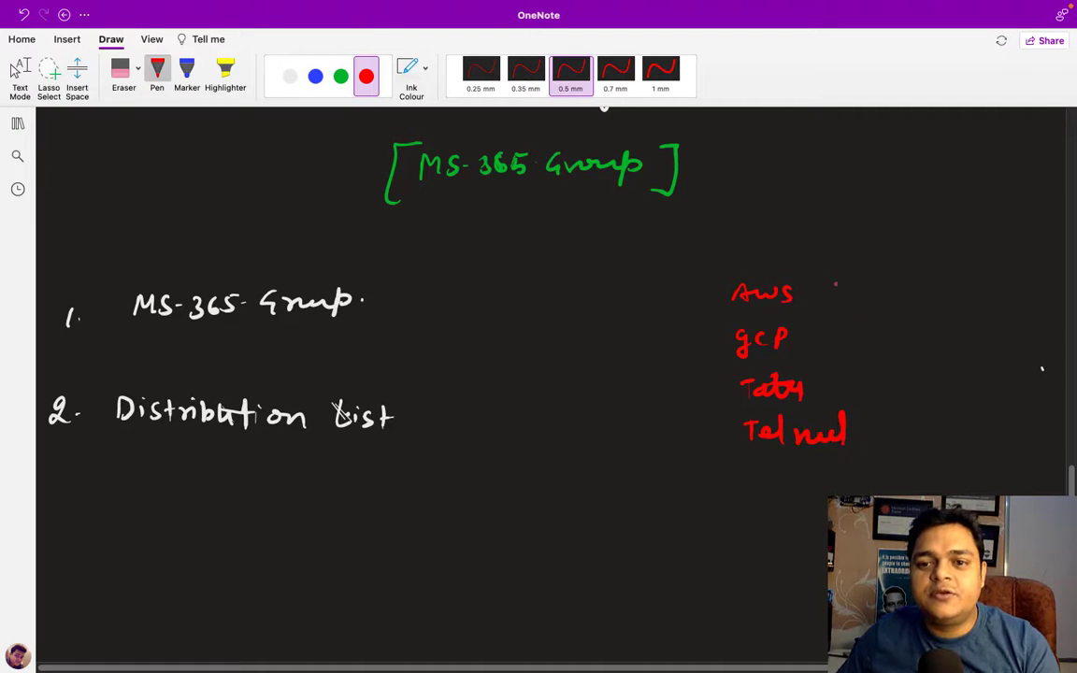
mouse_move(839, 281)
mouse_down()
mouse_move(883, 349)
mouse_move(856, 453)
mouse_up()
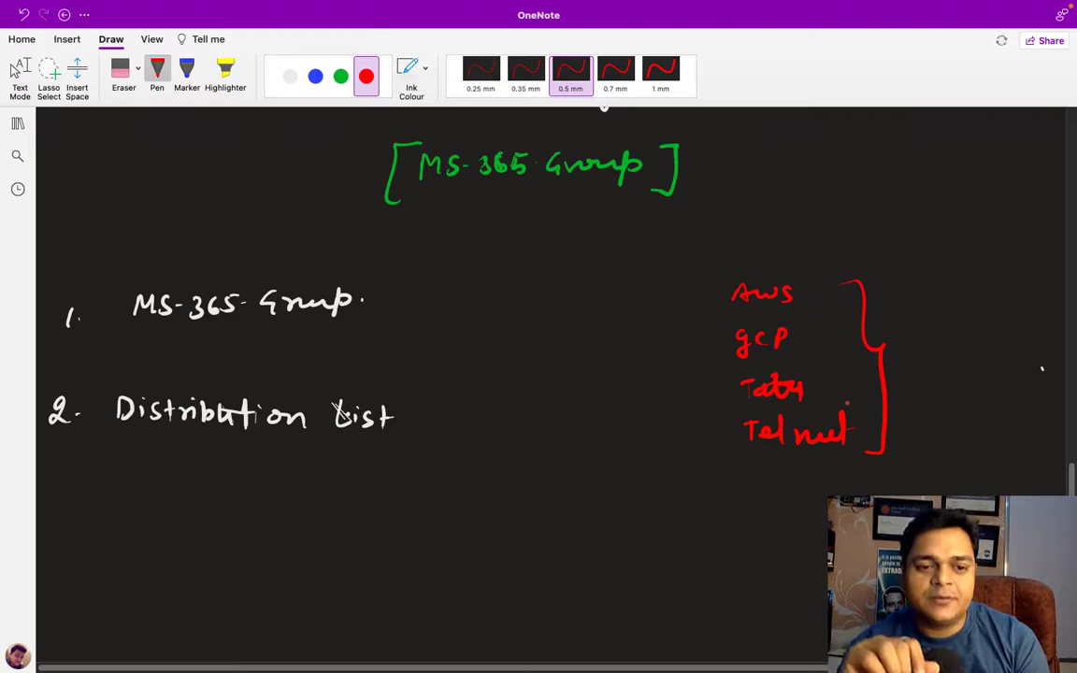
scroll(421, 355, right, 3)
key(ctrl+Left)
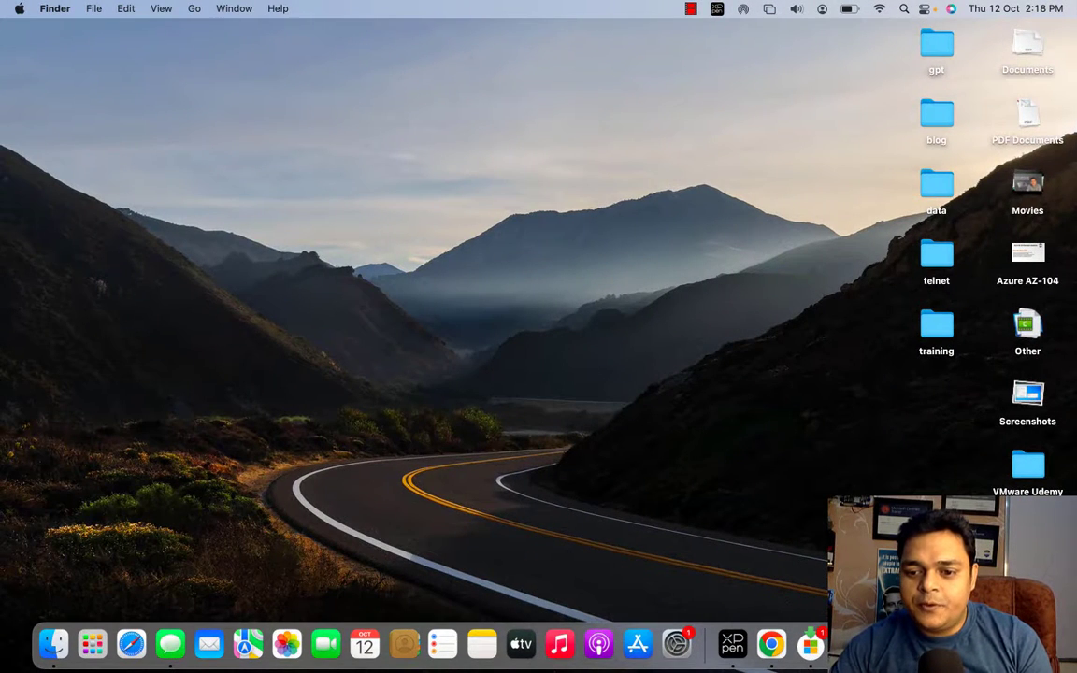
Close the disconnected Remote Desktop session and toggle the window's full screen
key(ctrl+Right)
click(536, 411)
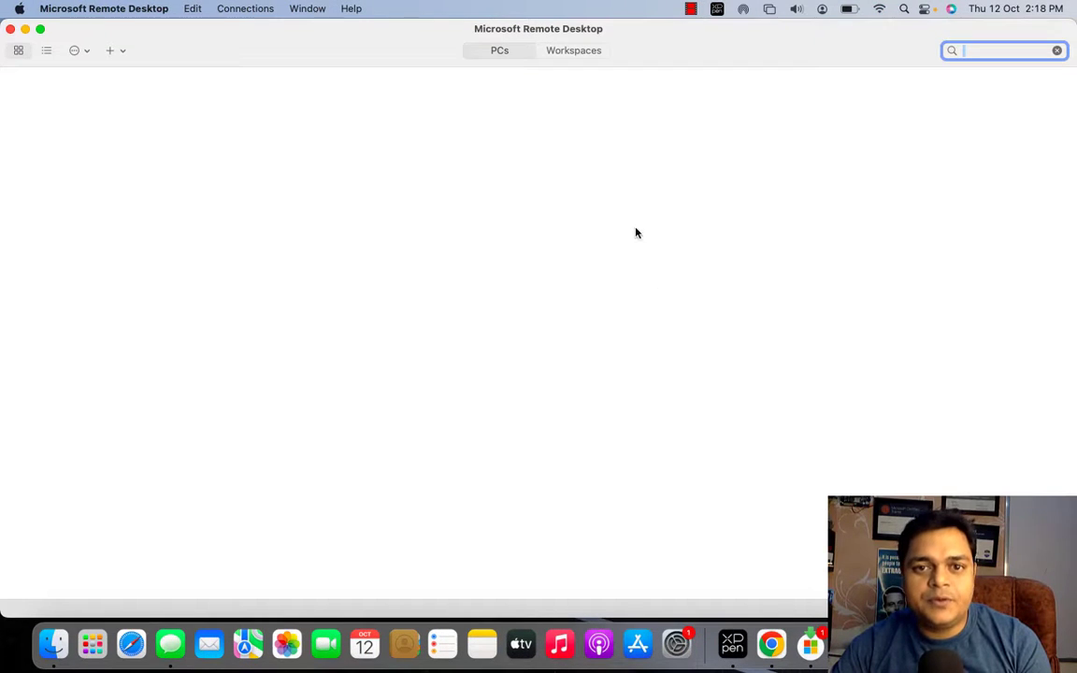
click(40, 29)
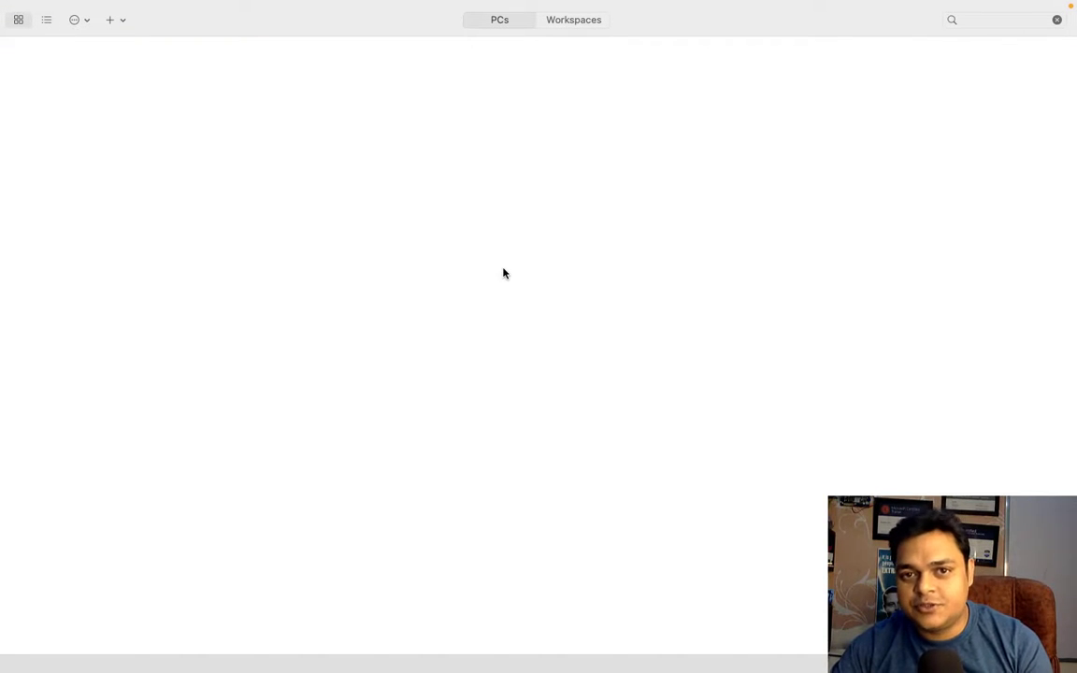
mouse_move(247, 4)
click(10, 29)
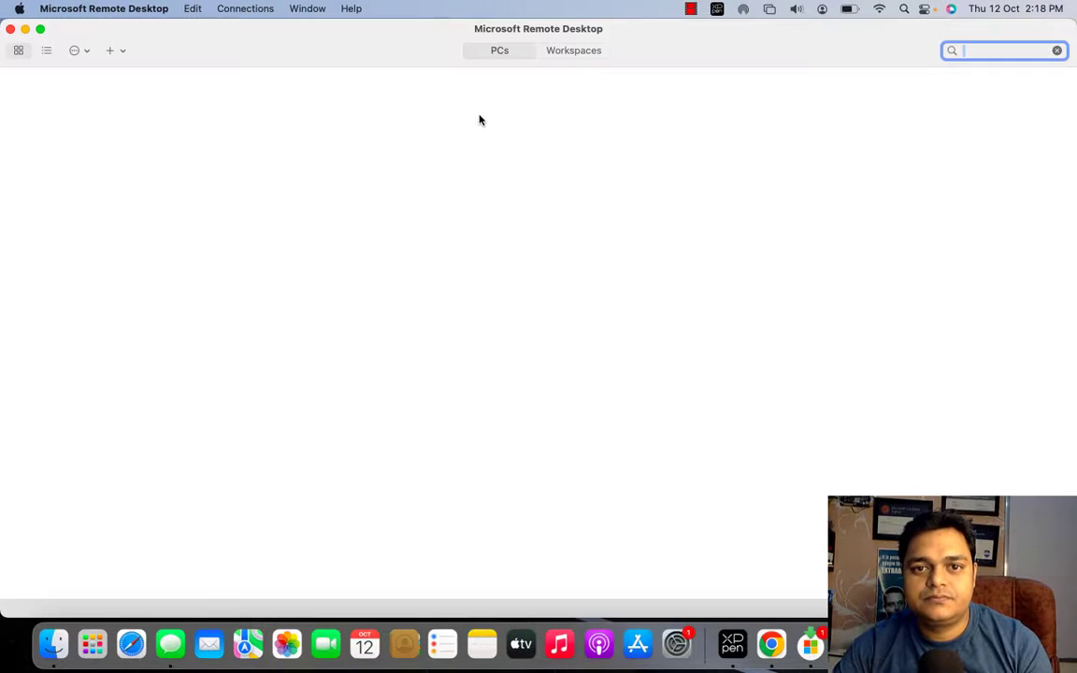
Check the empty Workspaces and PCs lists and the add menu in Remote Desktop
click(559, 53)
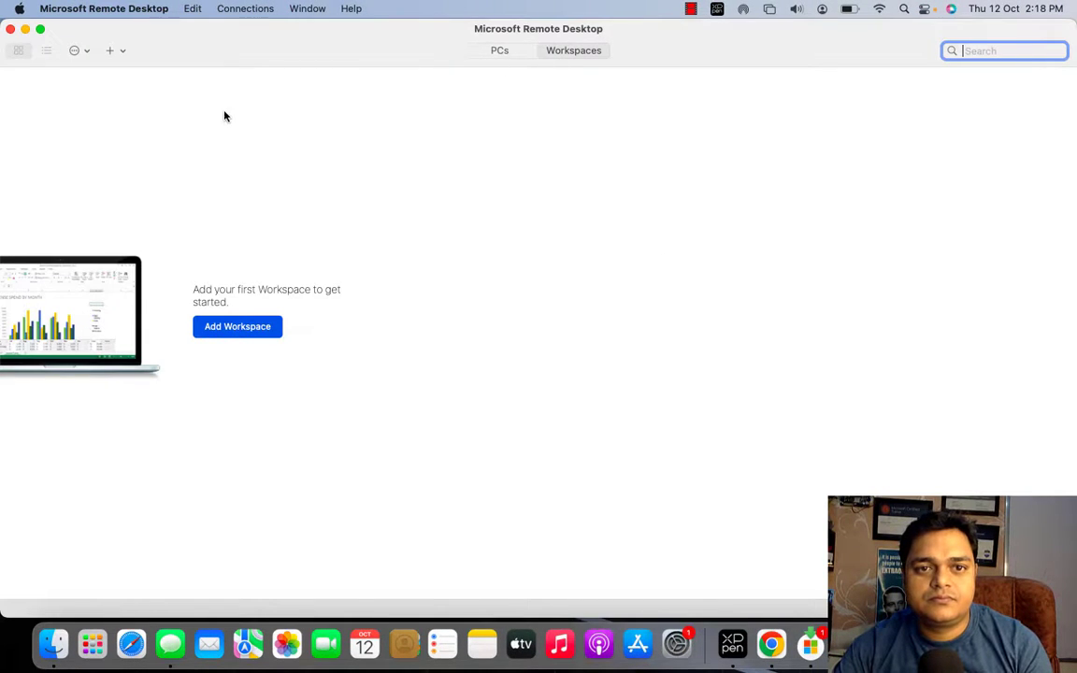
click(38, 30)
click(505, 22)
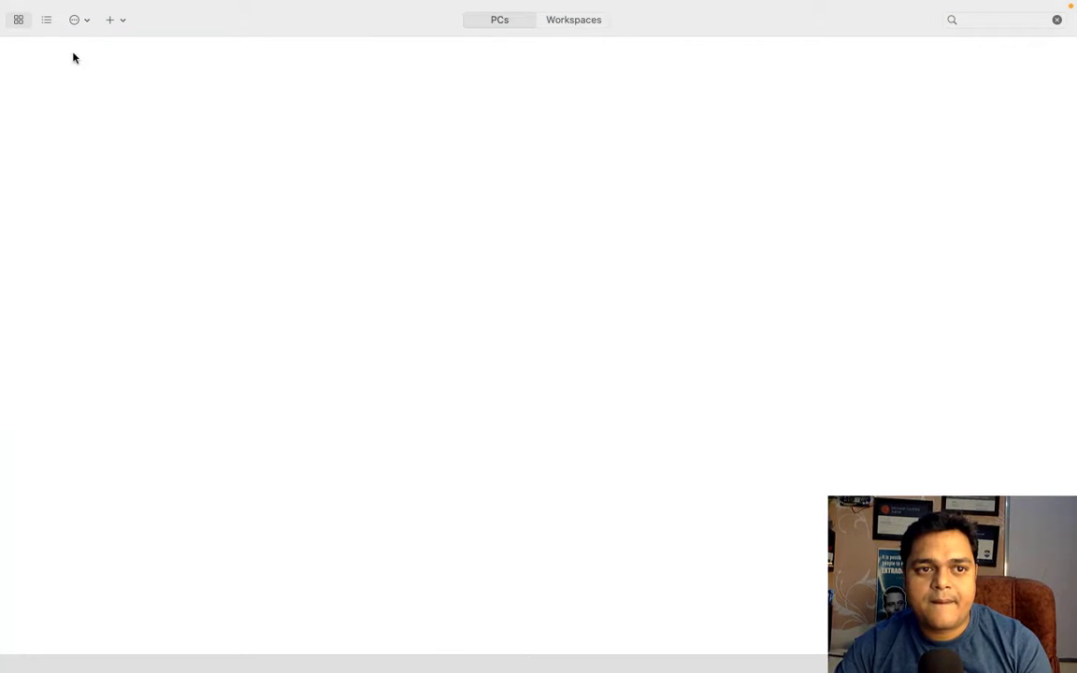
click(108, 22)
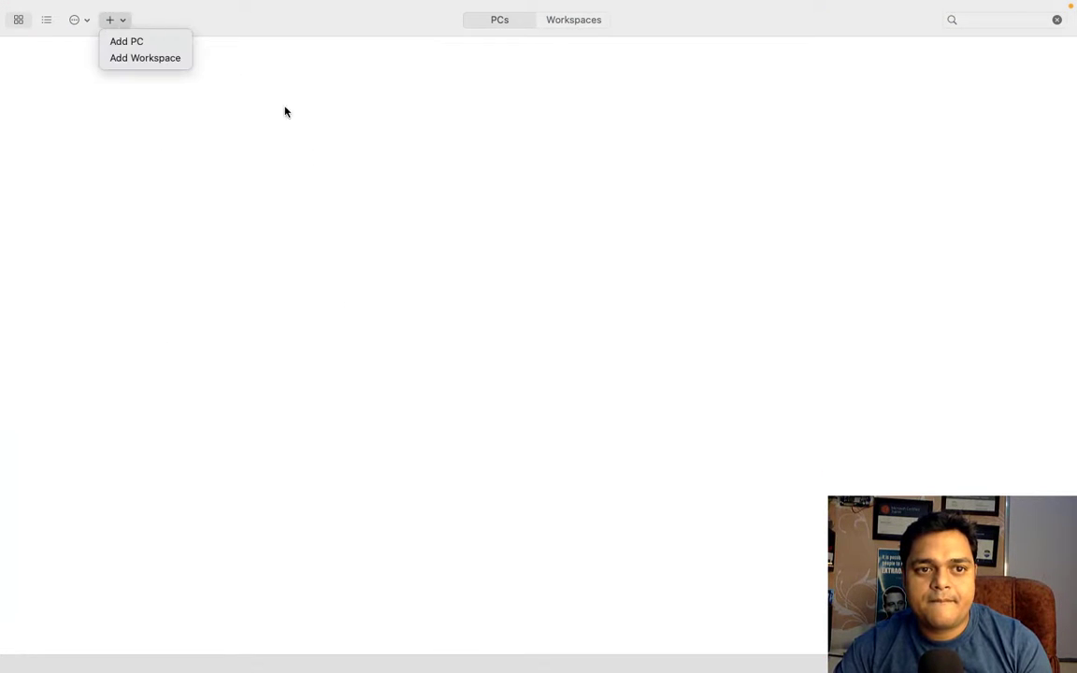
key(Escape)
Leave Remote Desktop for the desktop showing a Chrome new-tab page
key(ctrl+Left)
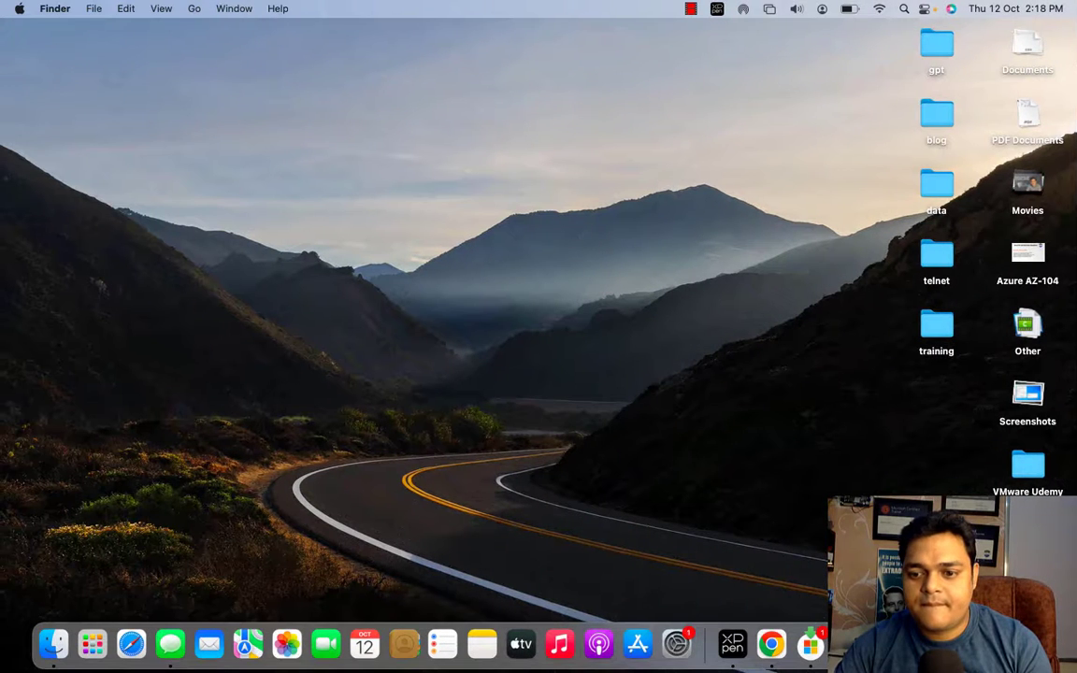
right_click(935, 509)
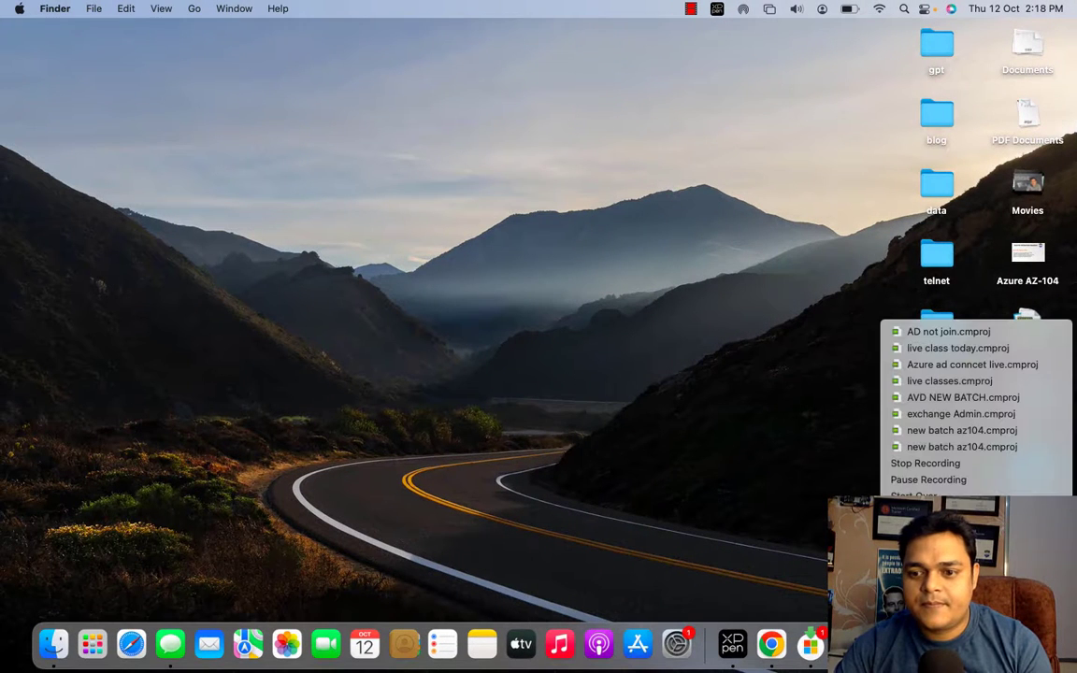
click(972, 479)
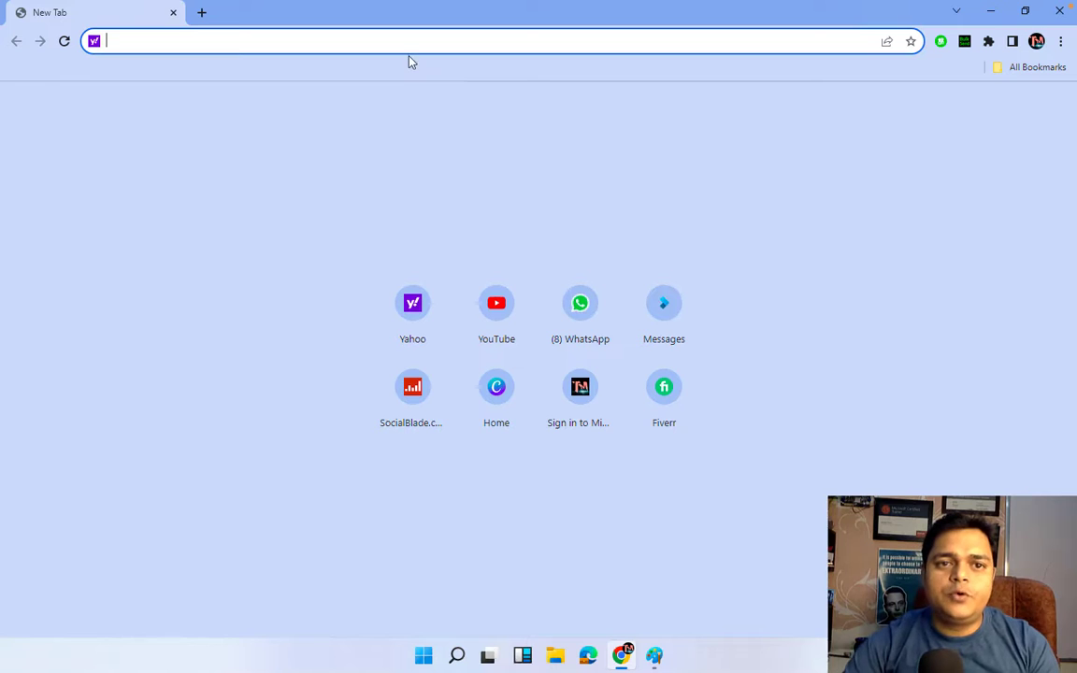
Go to the Microsoft 365 home page and open Admin from its app launcher
text(oo)
key(Return)
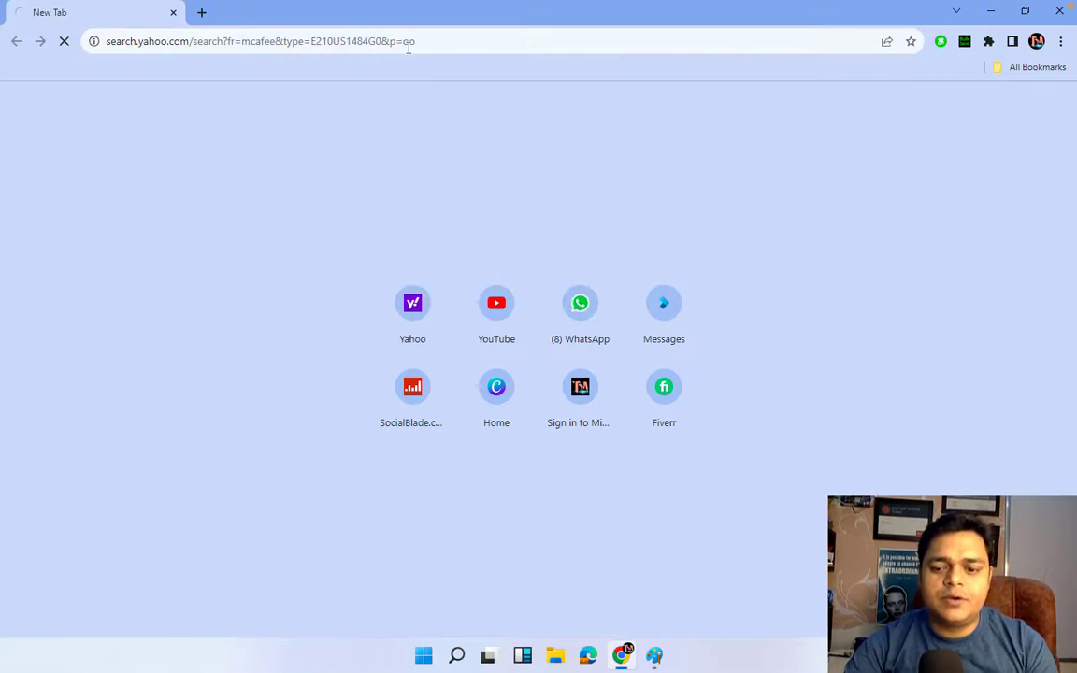
click(385, 43)
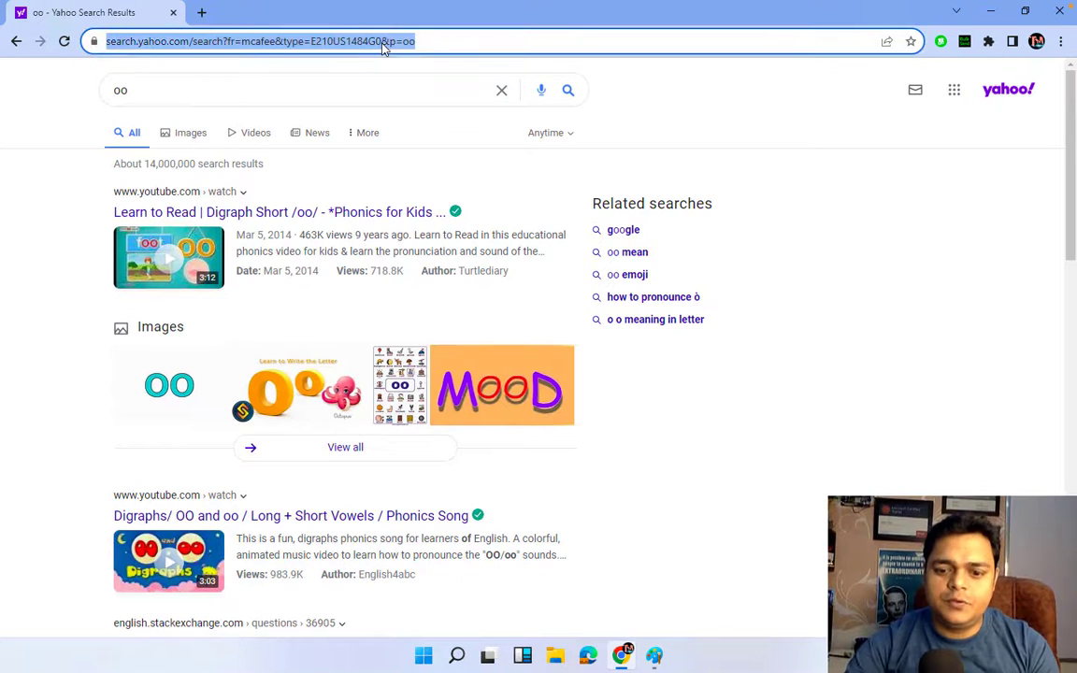
text(po)
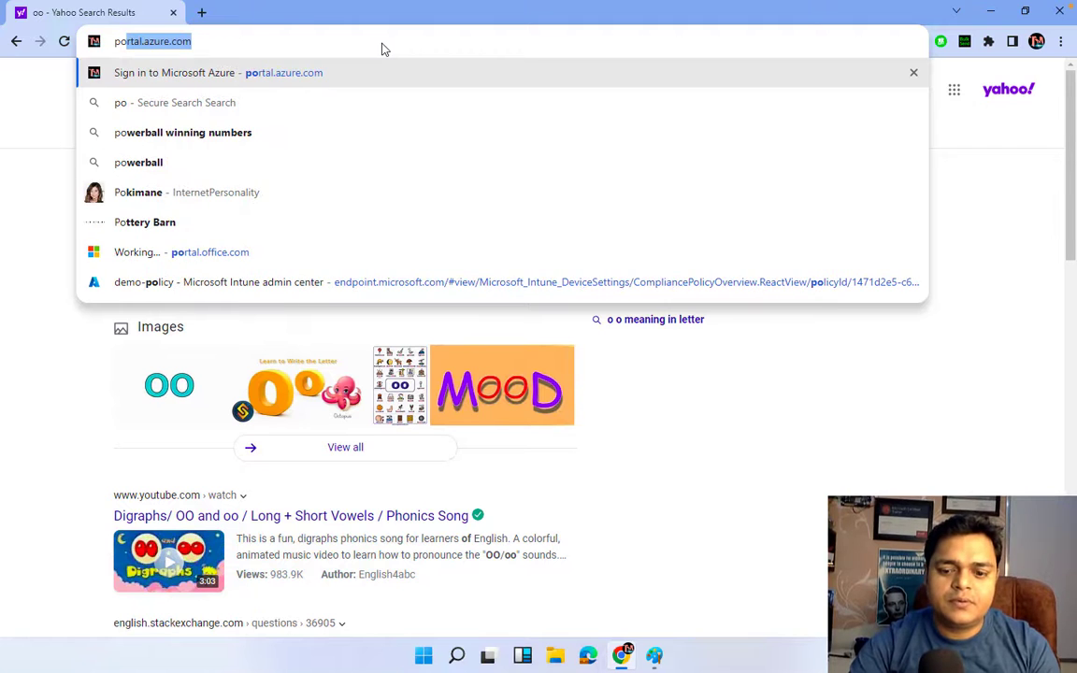
key(BackSpace)
key(BackSpace)
key(BackSpace)
text(off)
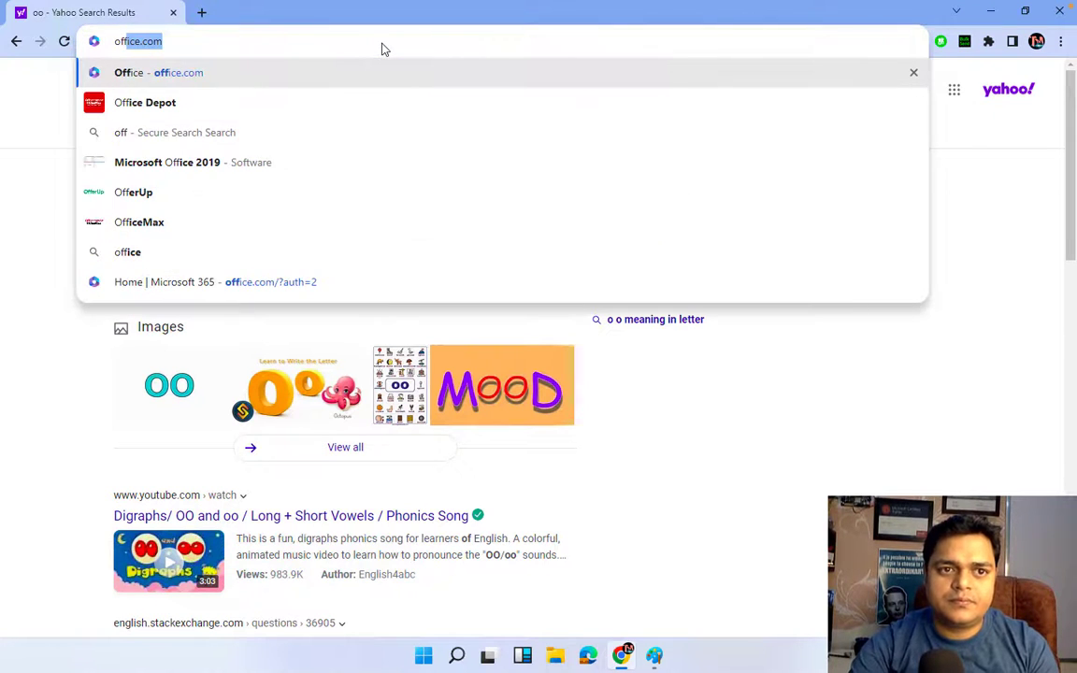
key(Return)
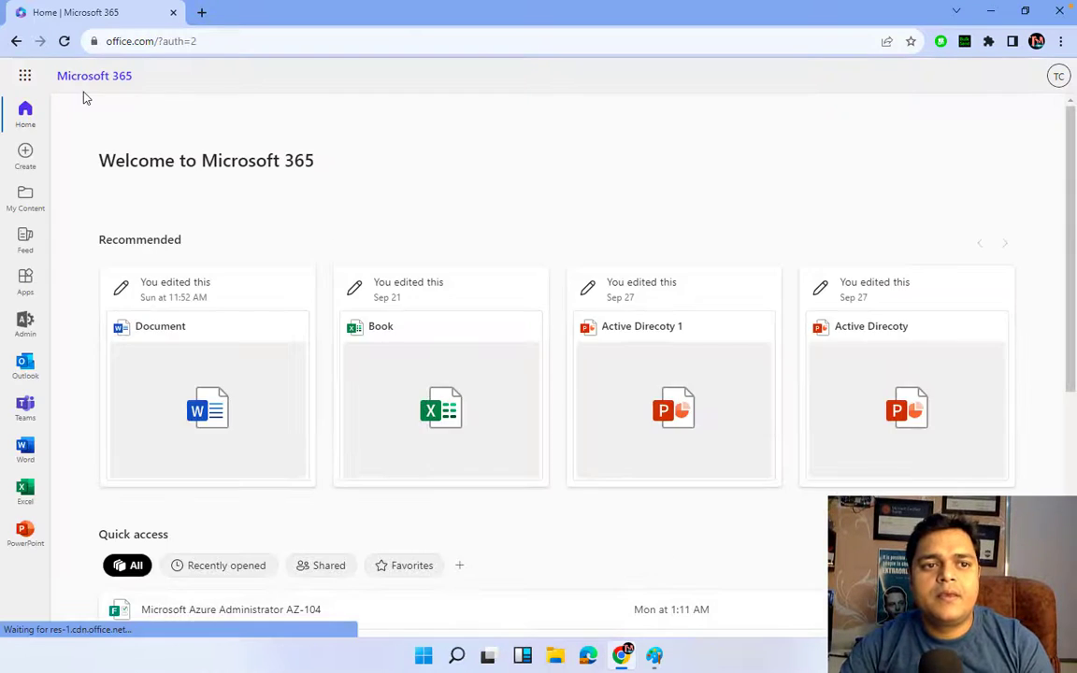
click(25, 76)
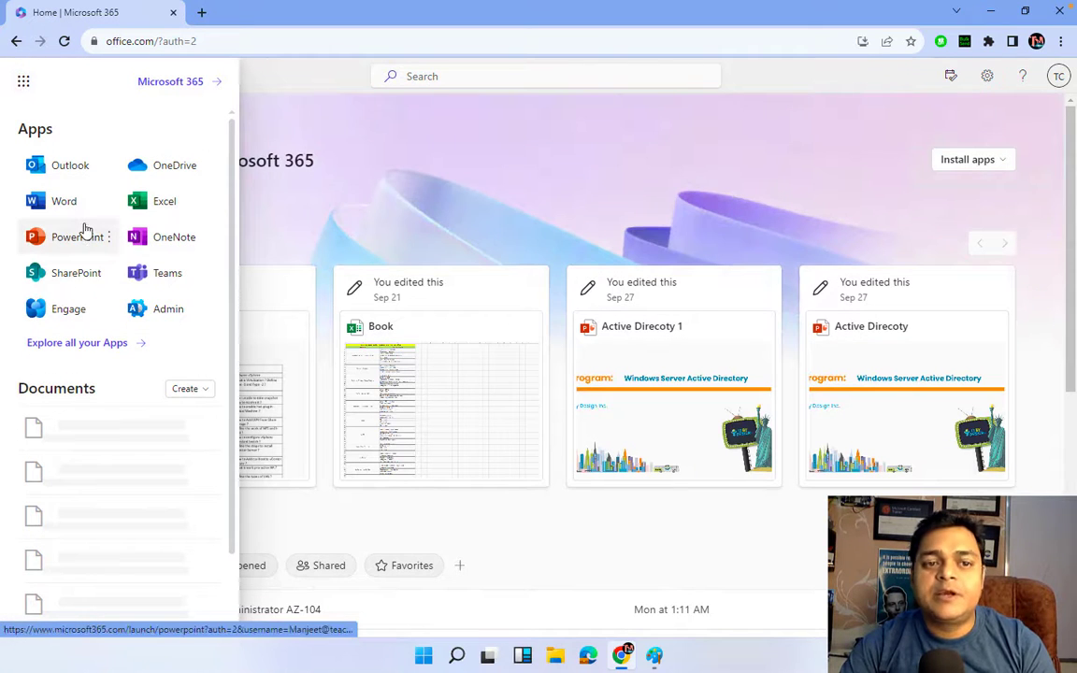
click(168, 311)
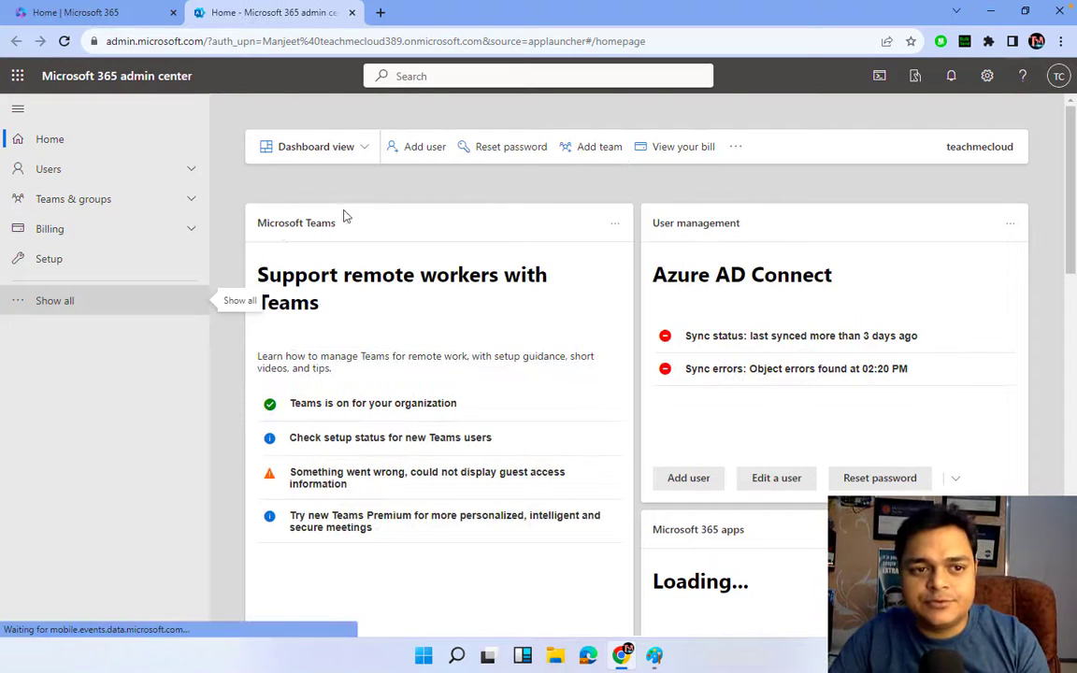
In Active users, select aws, both gcp, tata and the On-Premises sync account for deletion
click(43, 170)
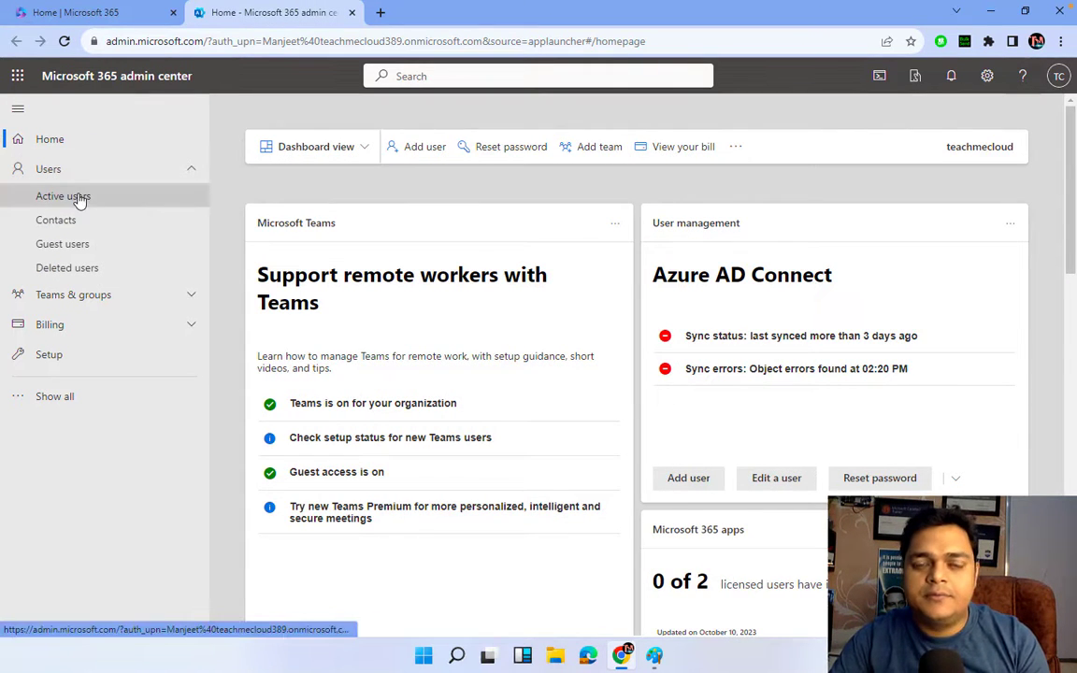
click(80, 198)
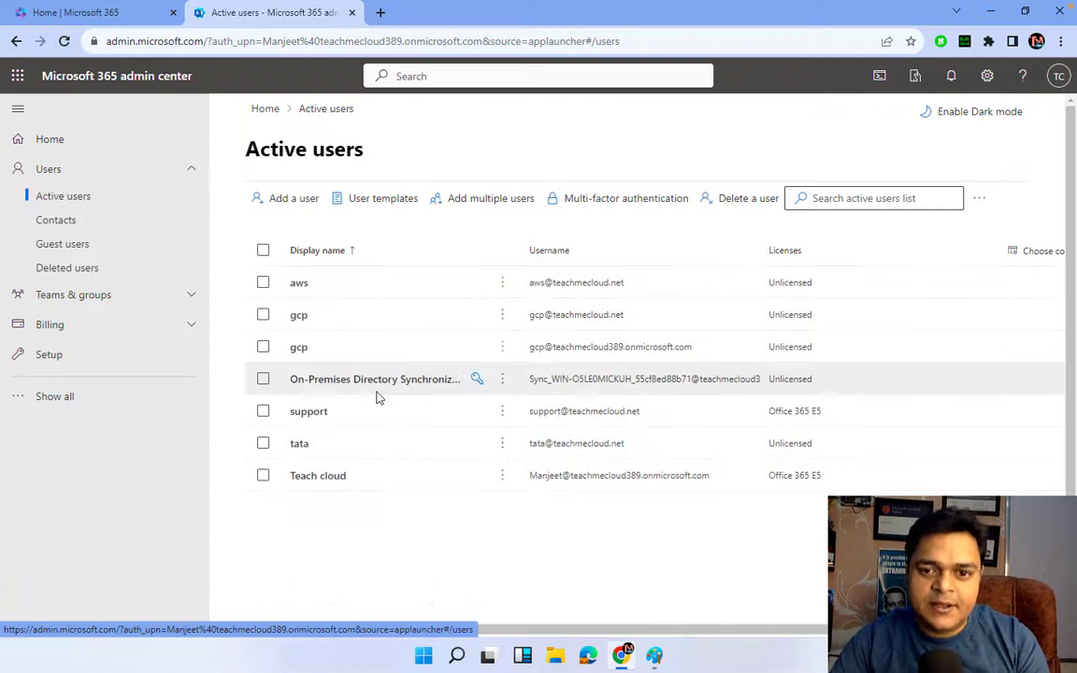
click(261, 284)
click(263, 316)
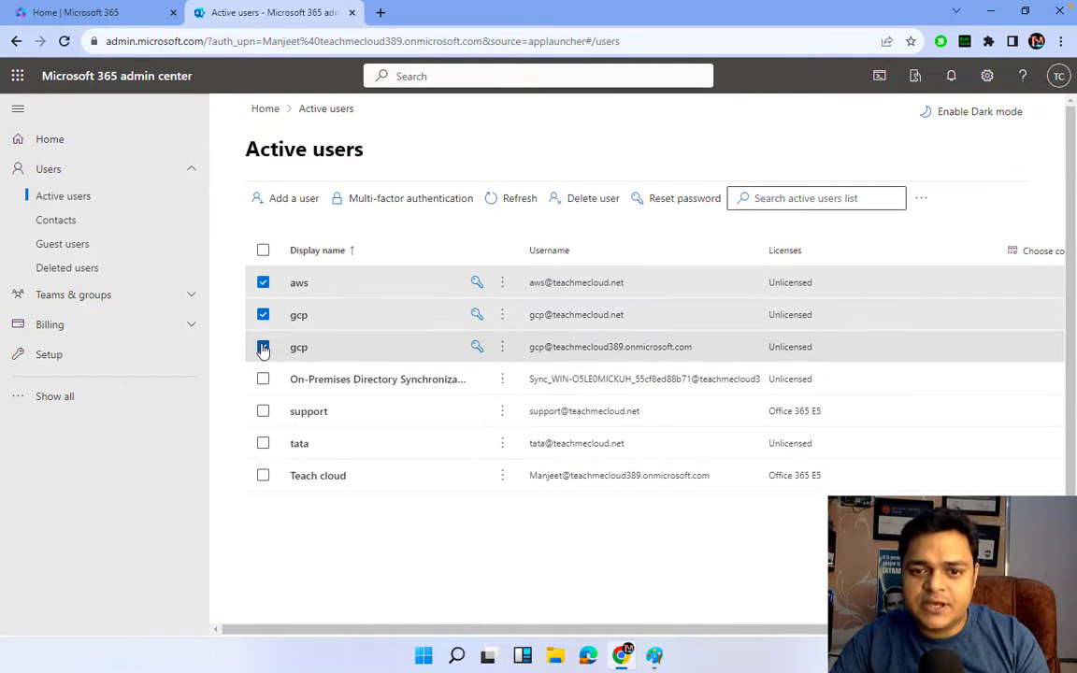
click(262, 346)
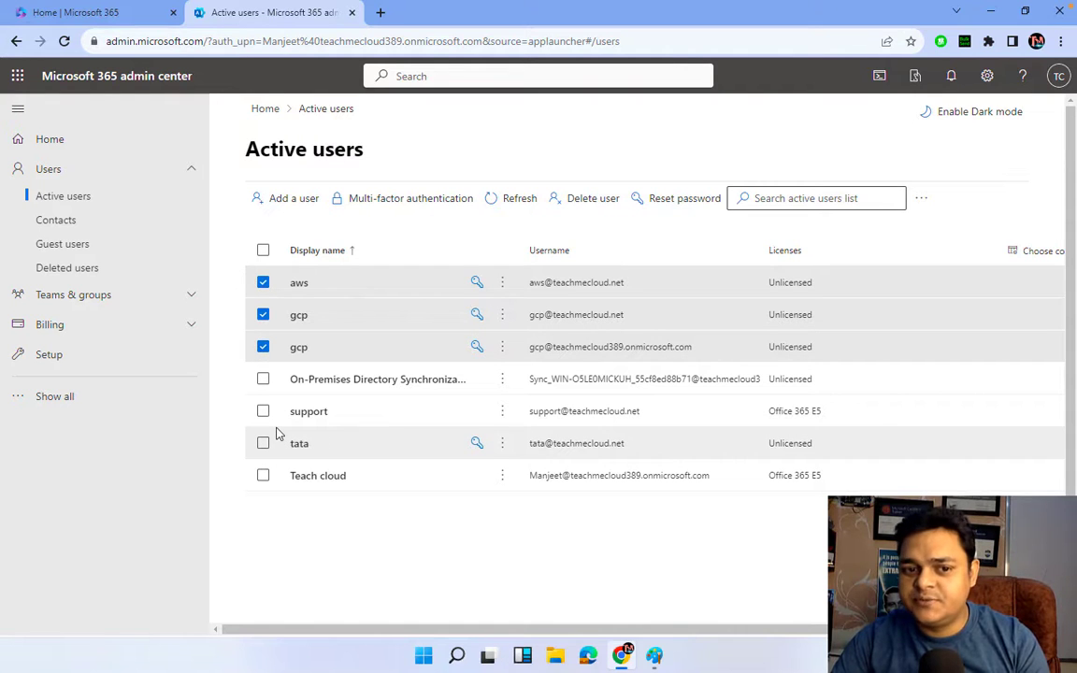
click(264, 446)
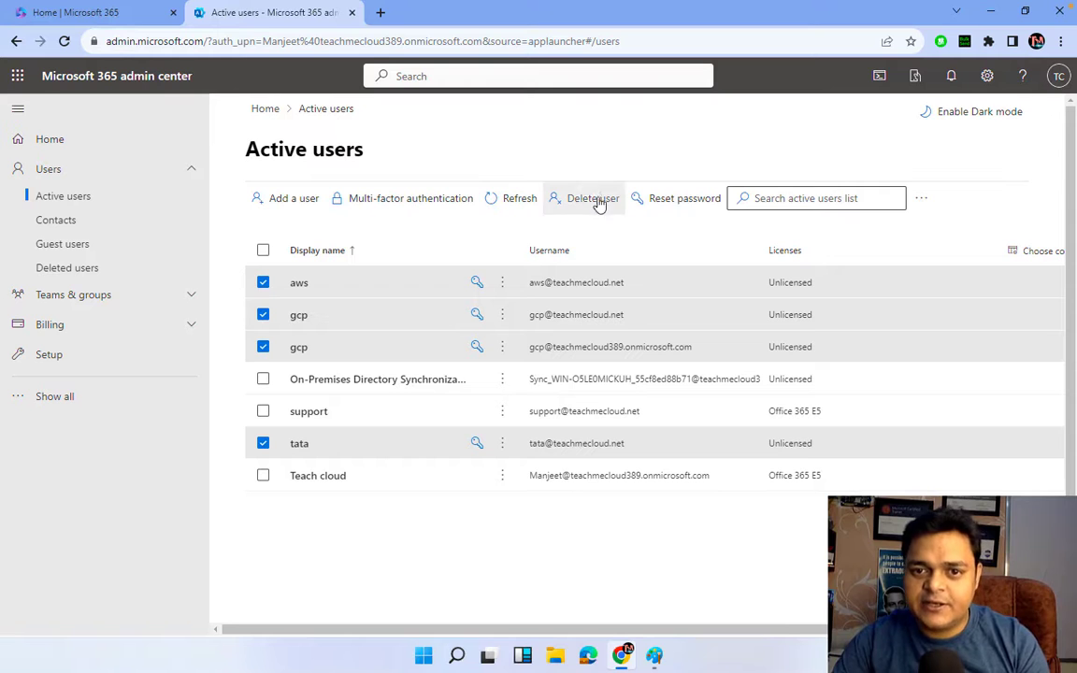
click(264, 379)
click(587, 198)
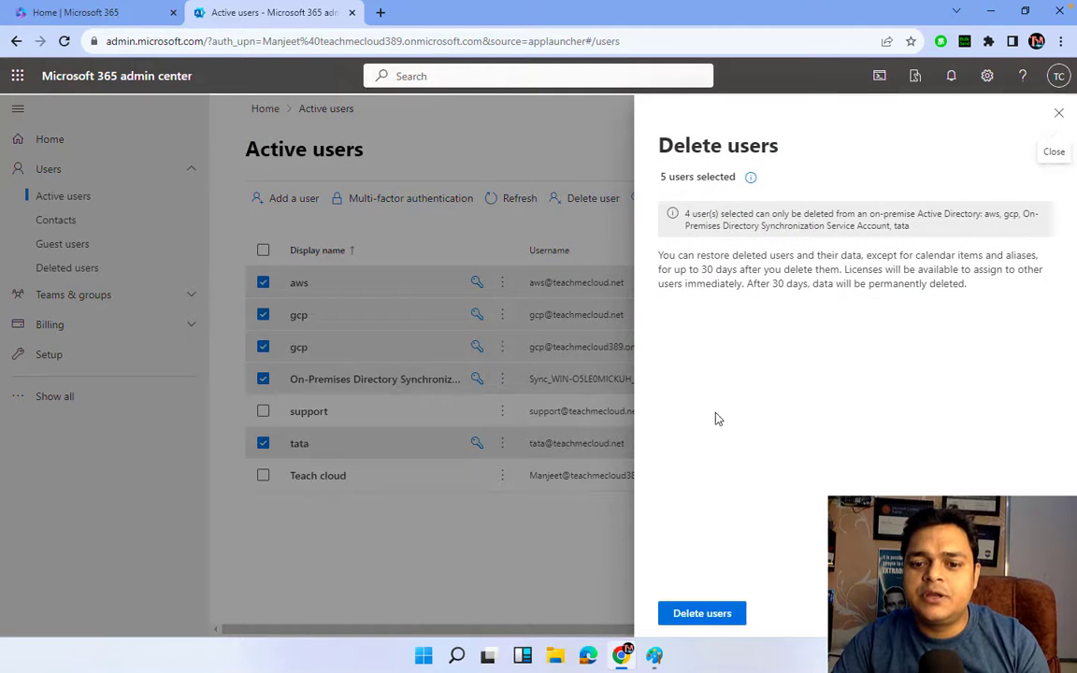
Confirm deleting the selected users, dismiss the results and refresh the list
click(711, 620)
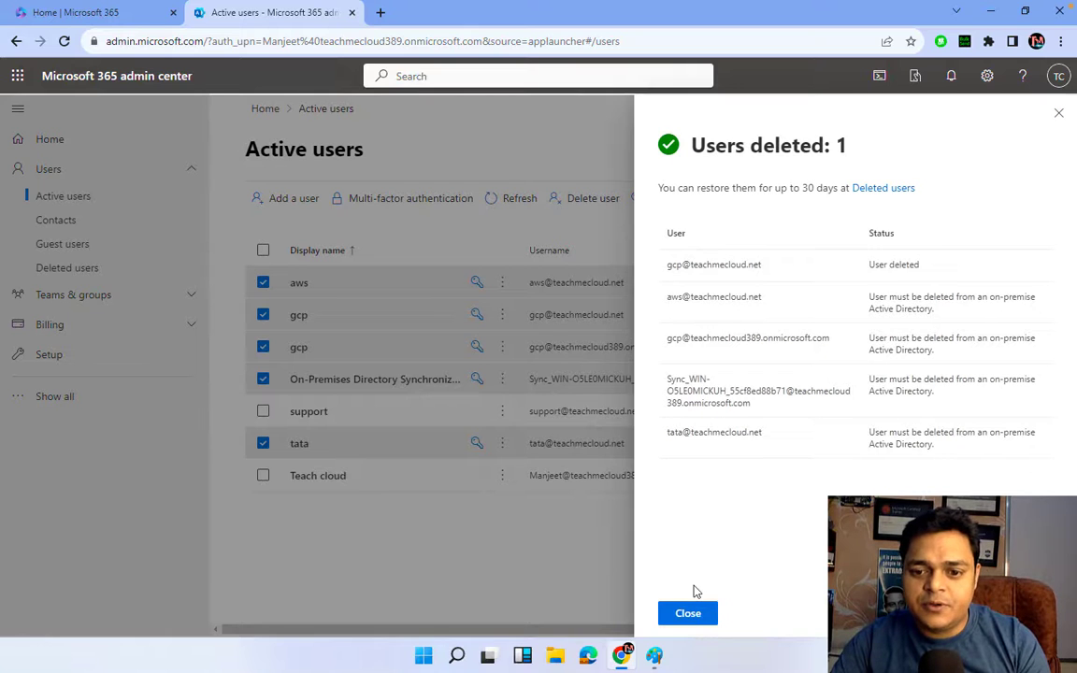
click(689, 617)
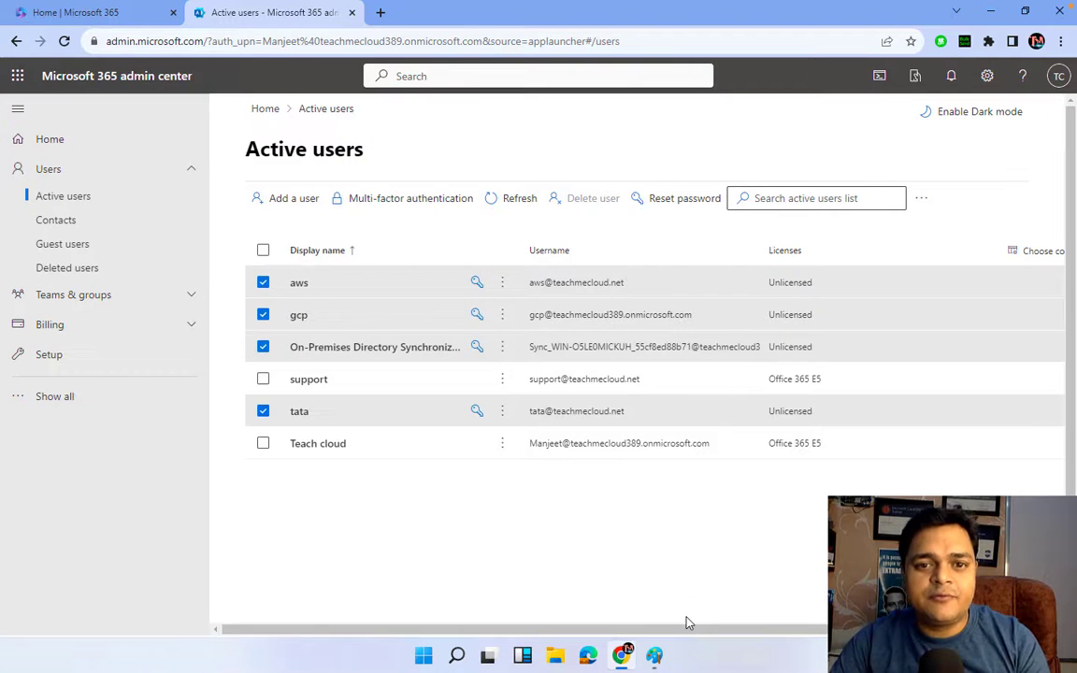
click(506, 207)
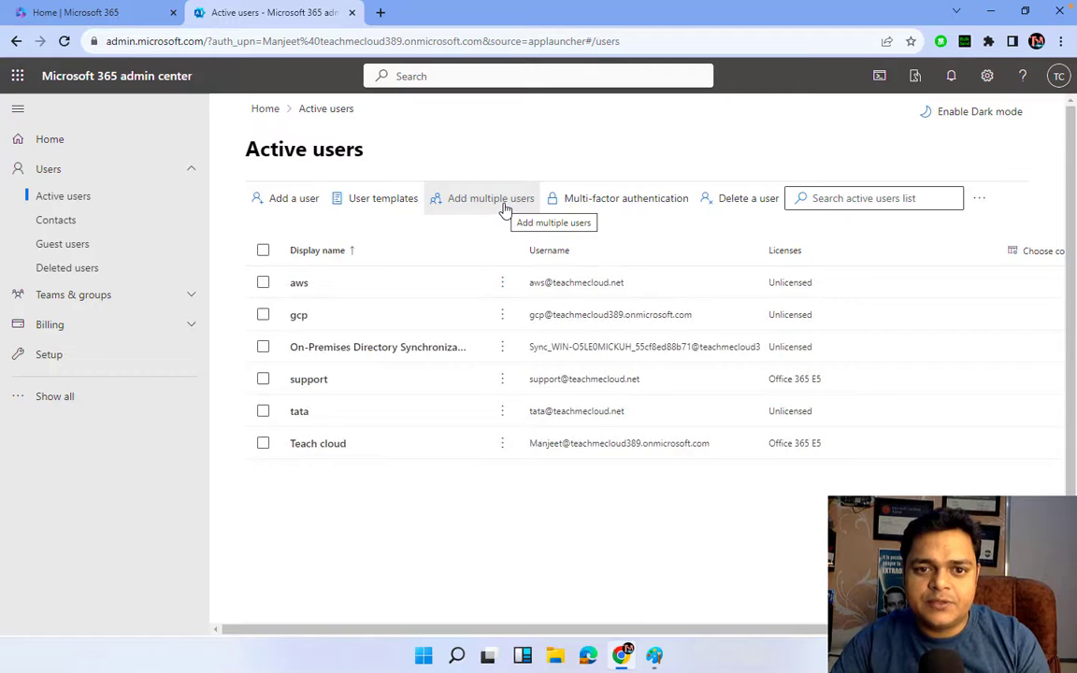
Reopen Users > Active users from the Home dashboard and reload the page
click(506, 206)
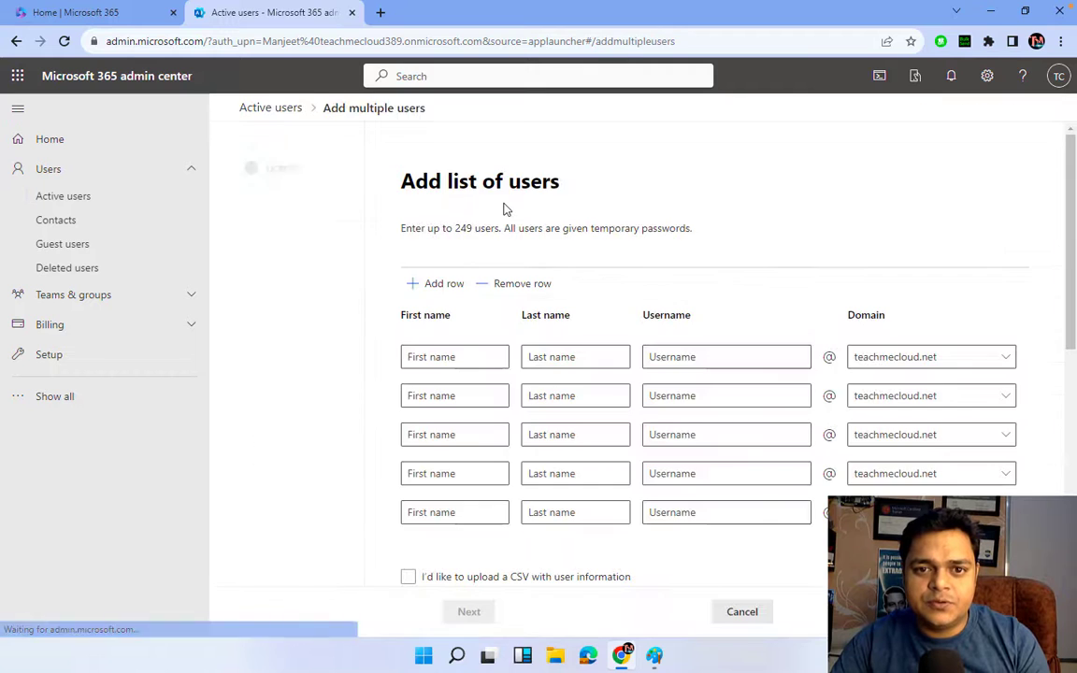
click(48, 139)
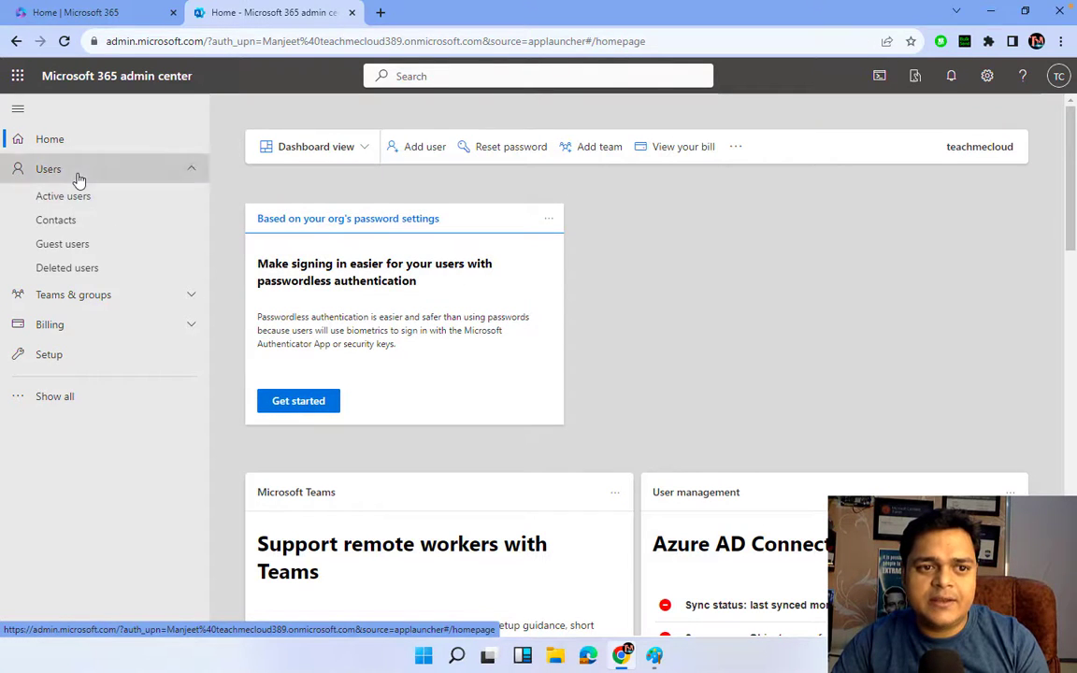
click(75, 176)
click(48, 176)
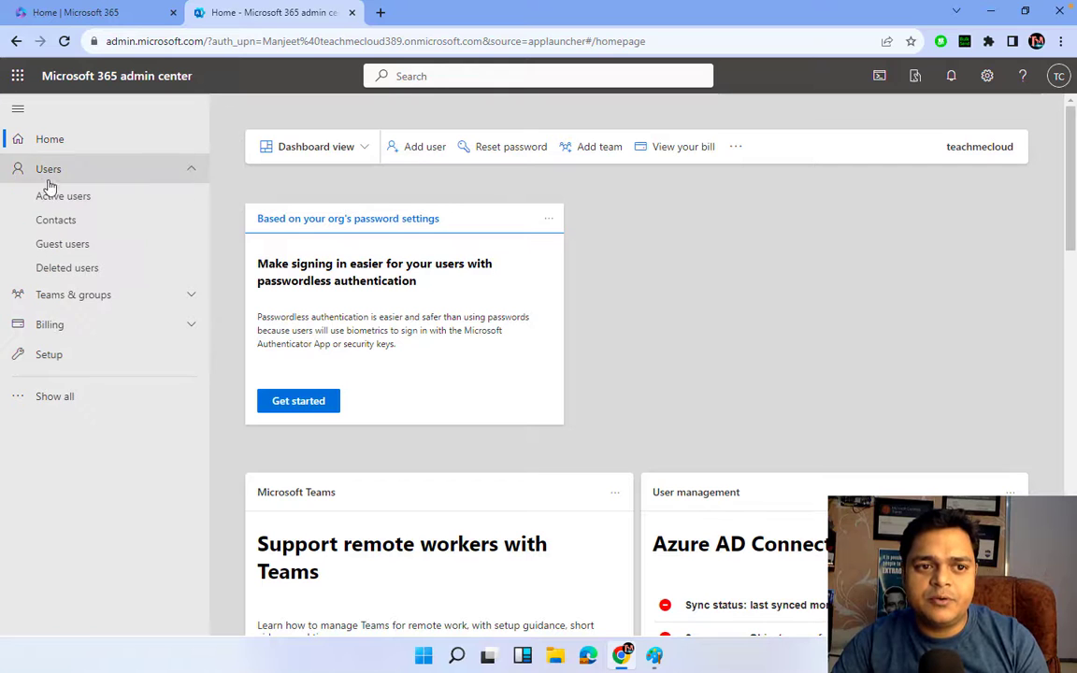
click(64, 195)
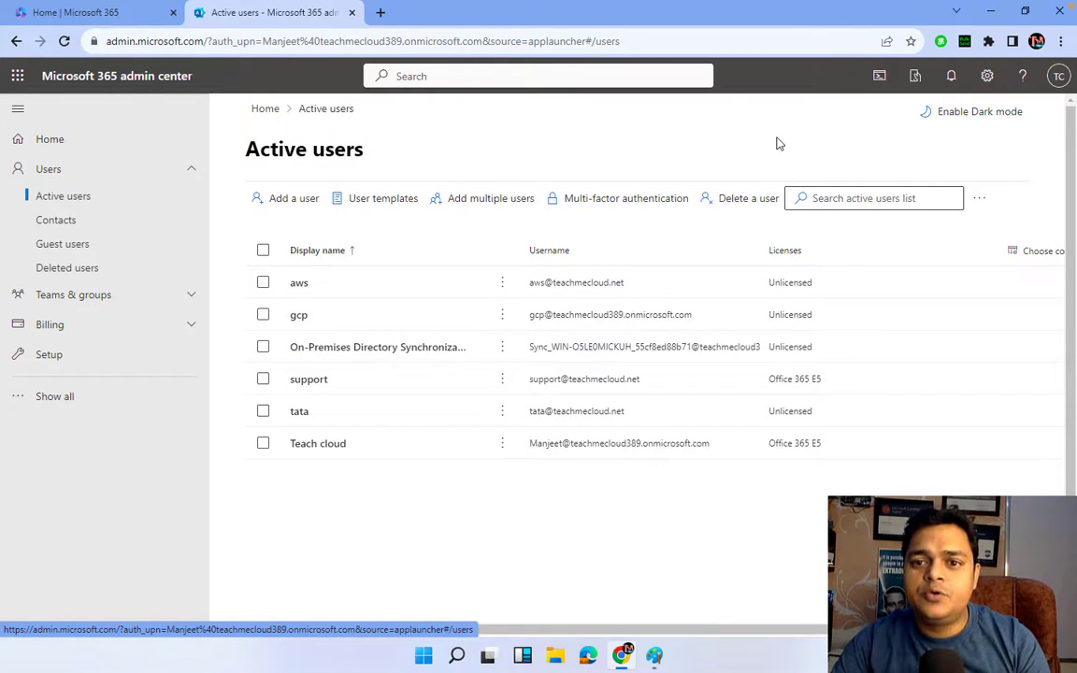
click(608, 41)
key(Return)
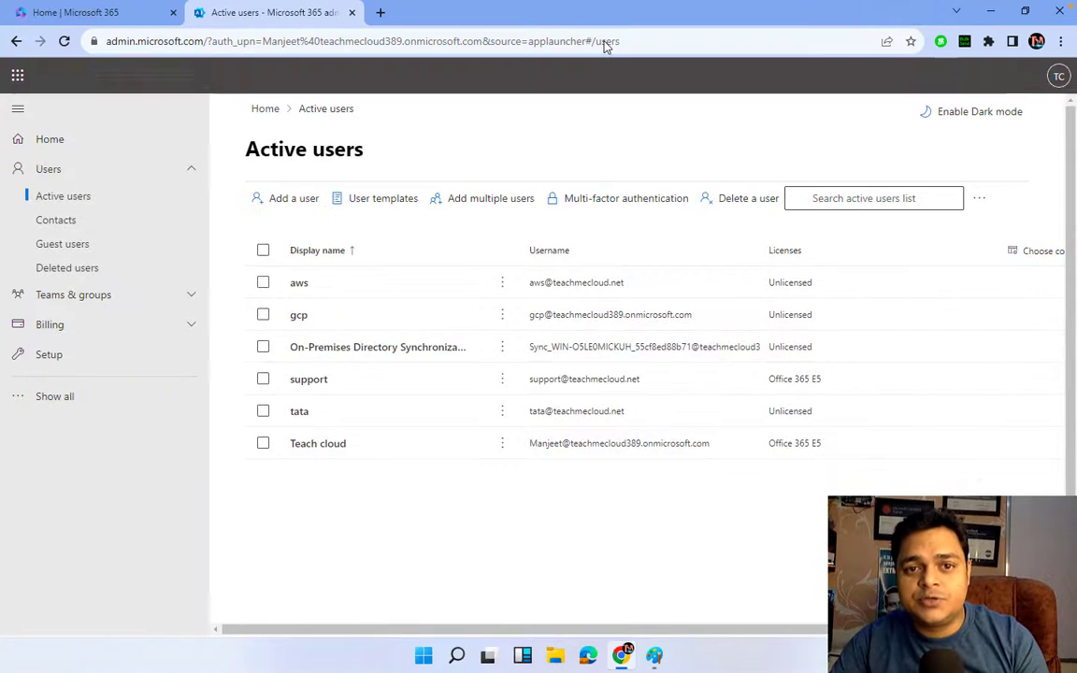
click(558, 41)
key(Return)
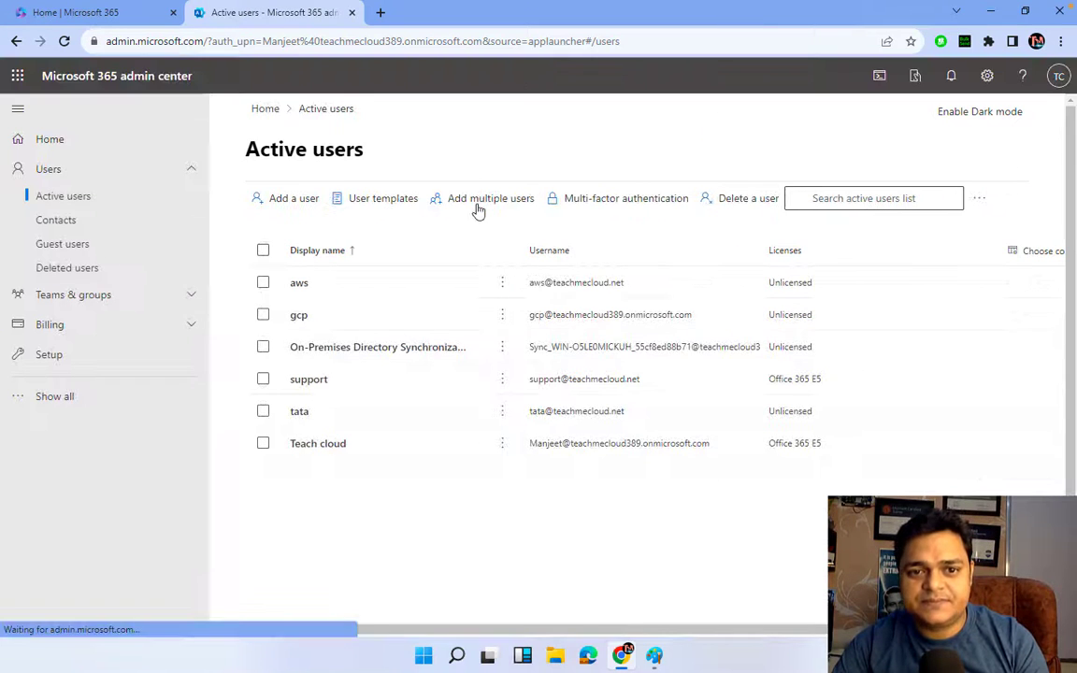
click(263, 283)
click(264, 315)
click(263, 348)
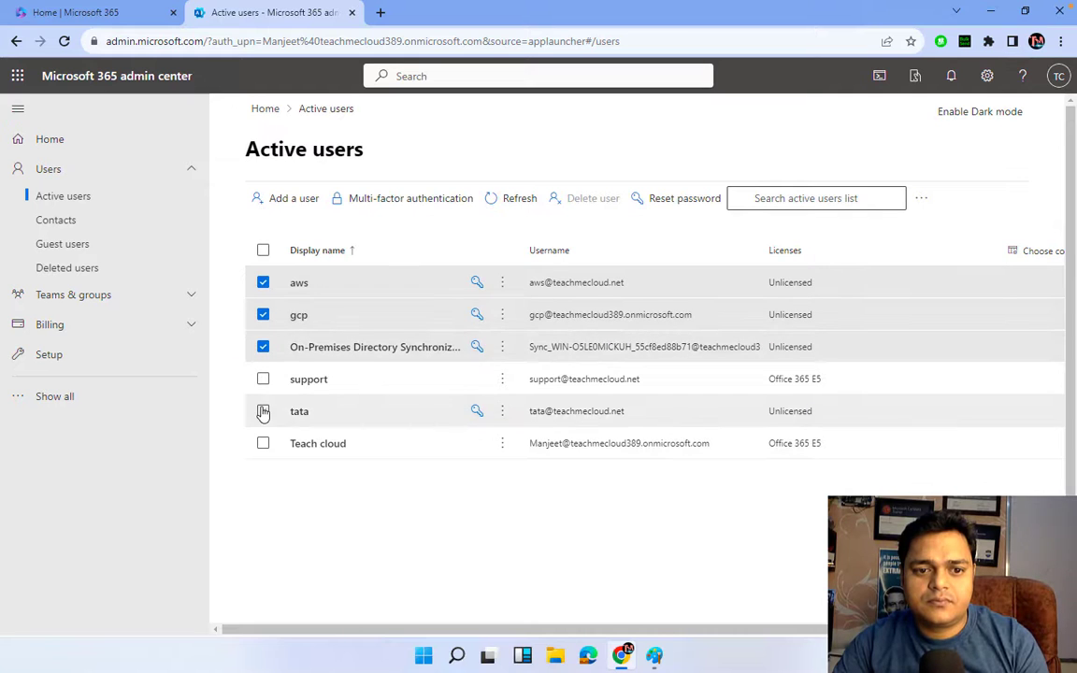
click(263, 411)
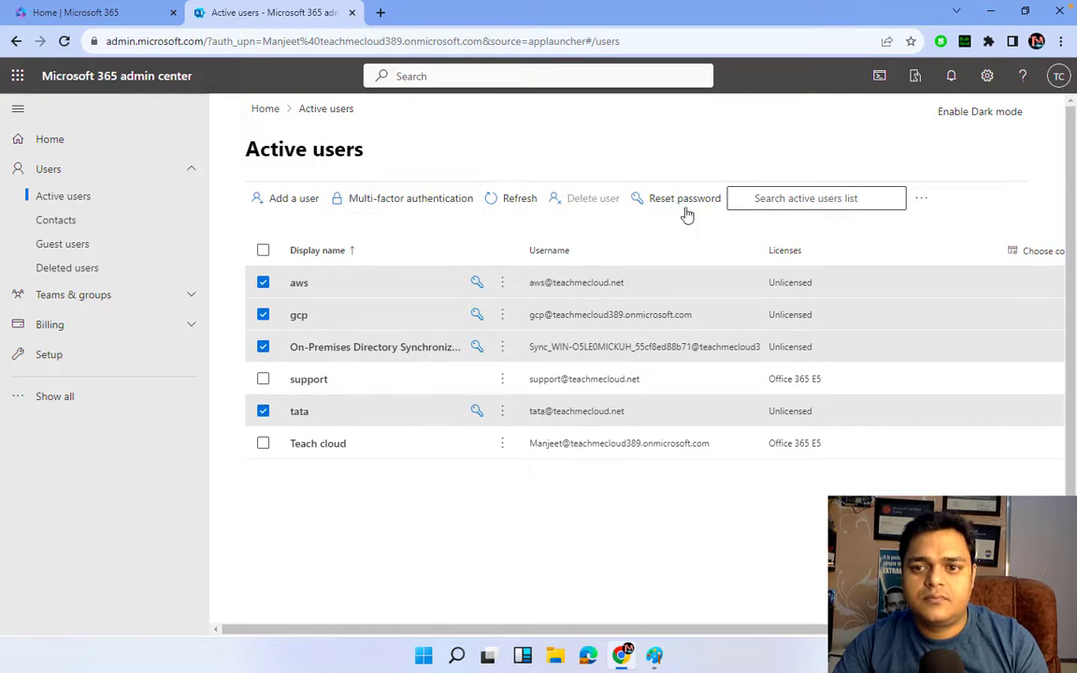
click(922, 201)
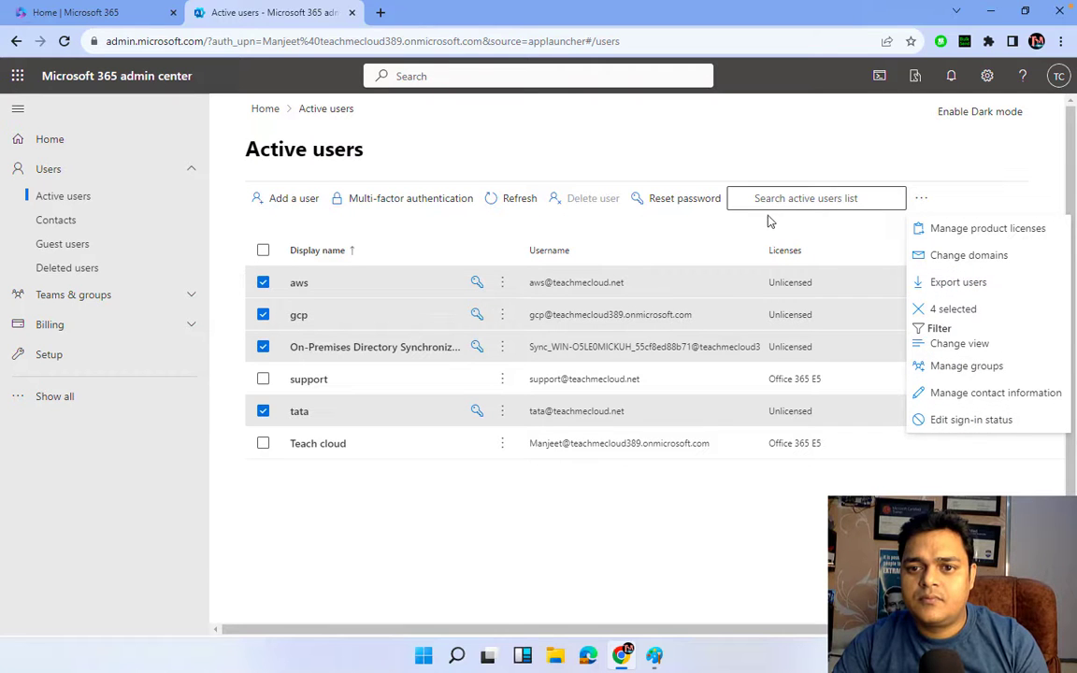
click(510, 204)
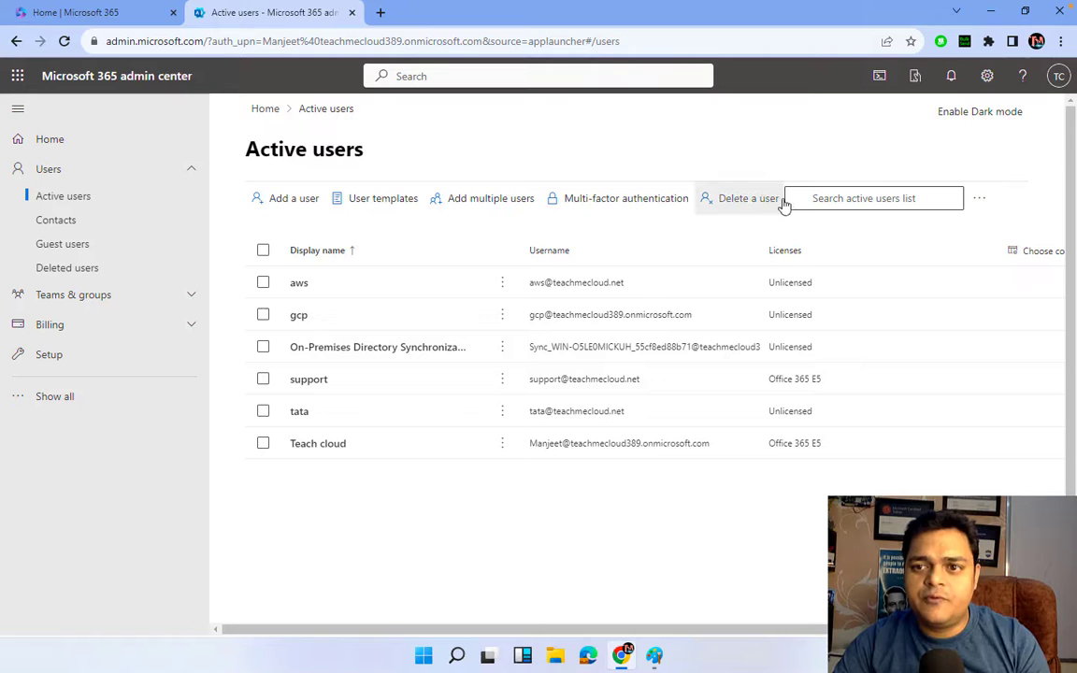
click(398, 50)
key(Return)
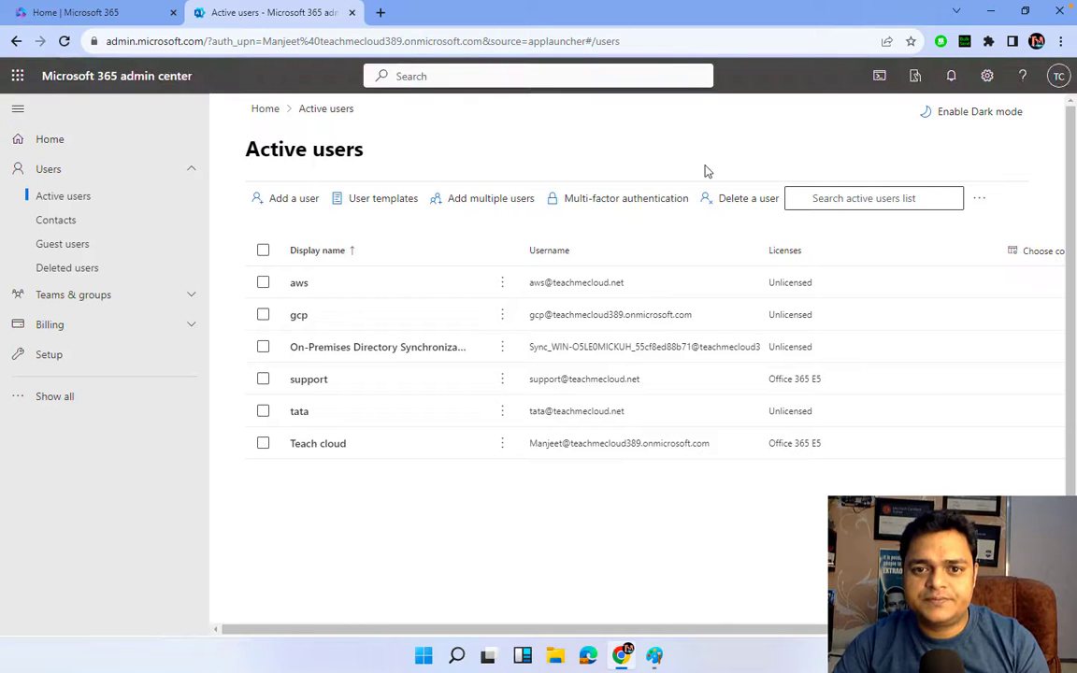
Switch to the macOS desktop and pause the Camtasia recording from its dock menu
key(ctrl+Left)
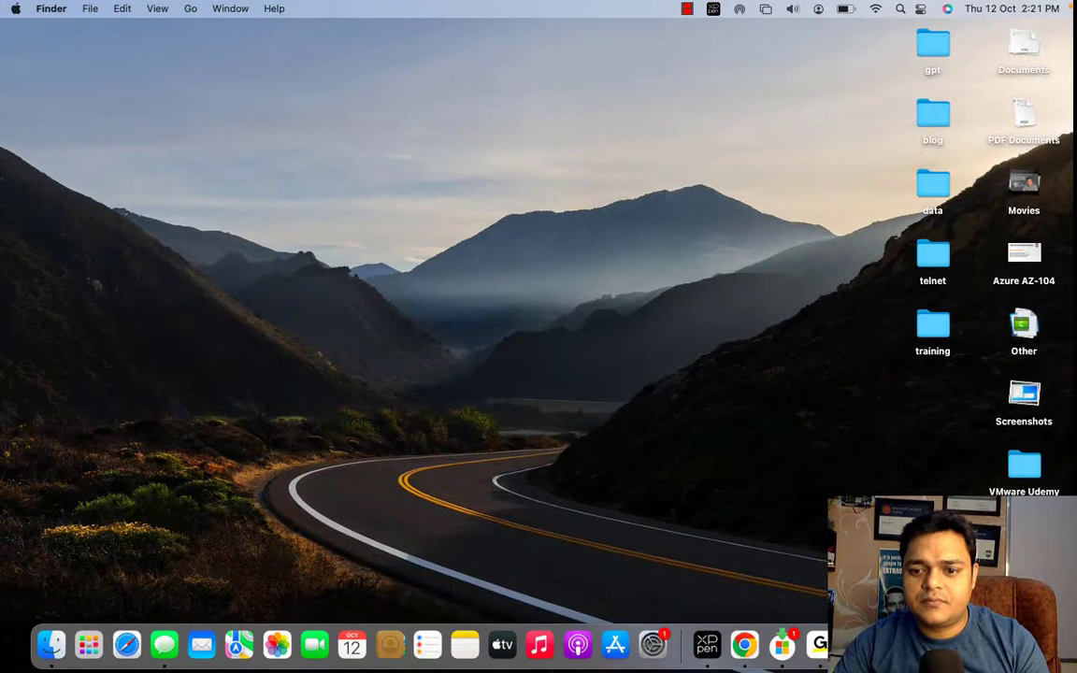
right_click(976, 645)
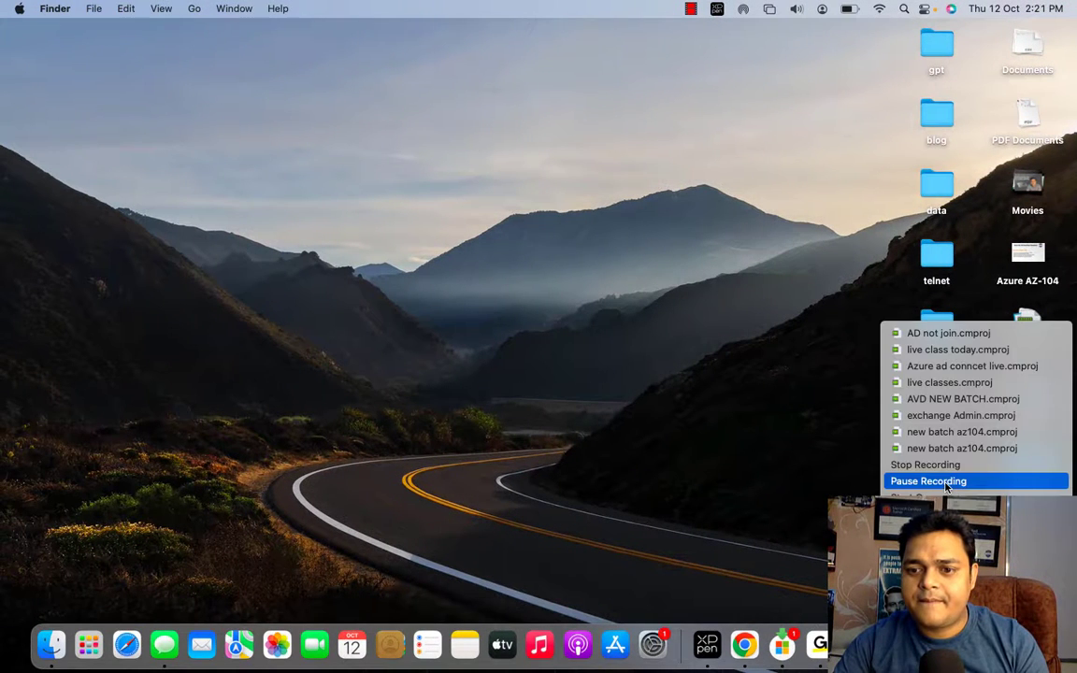
click(935, 479)
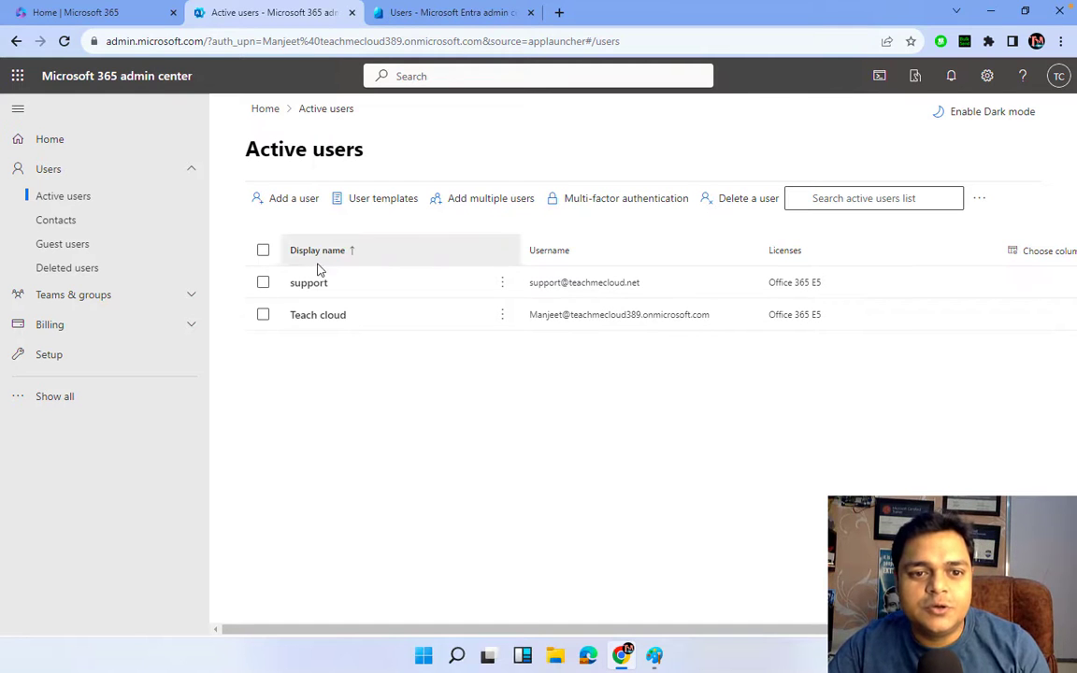
Start a new user aws with its names and a manually set password
click(292, 200)
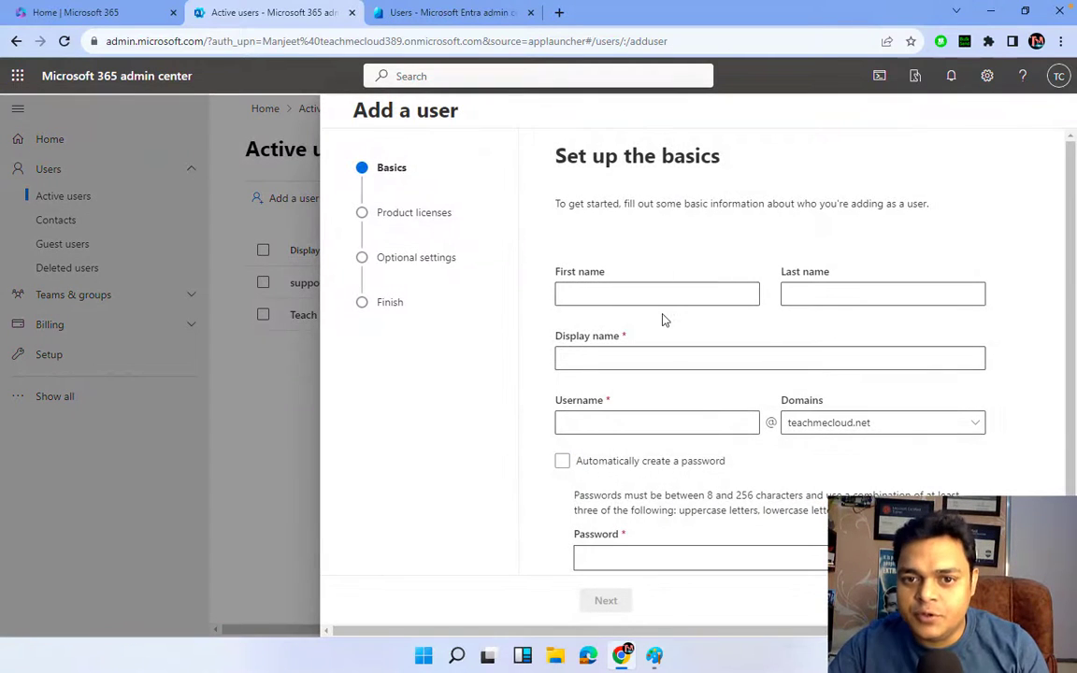
click(607, 358)
click(604, 422)
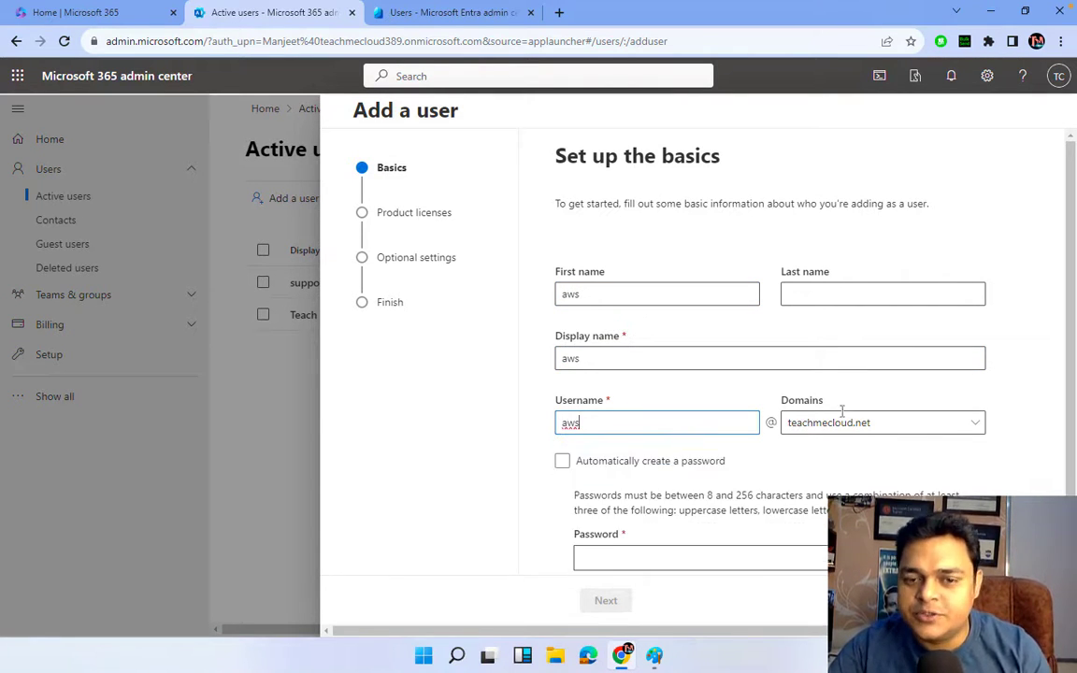
click(744, 462)
scroll(630, 488, down, 1)
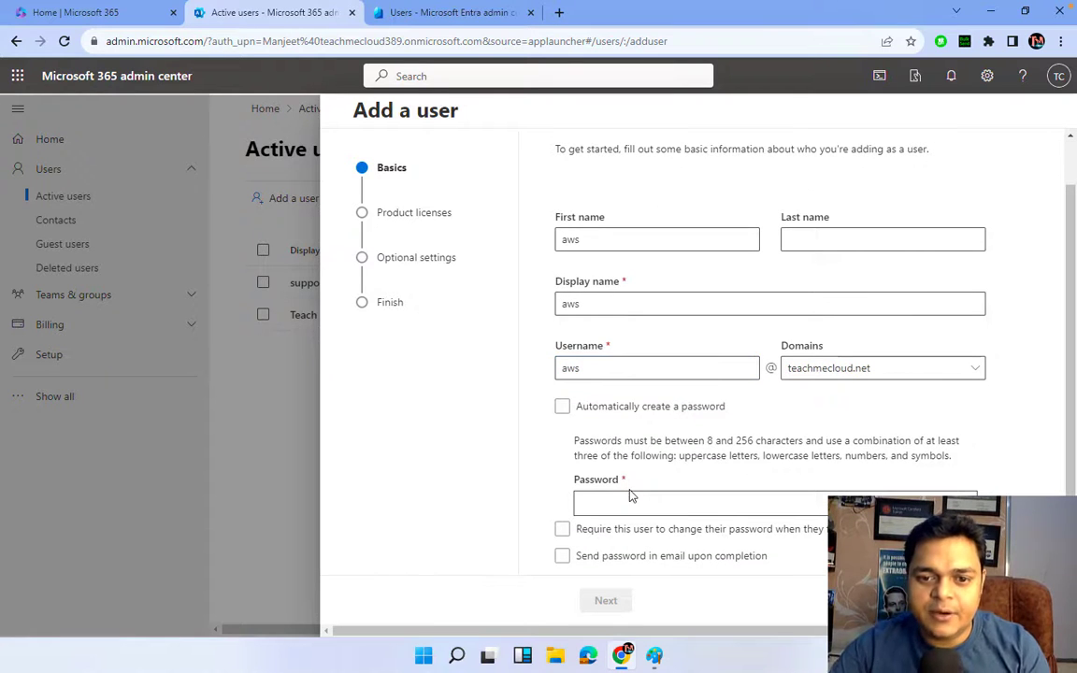
click(631, 502)
text(P)
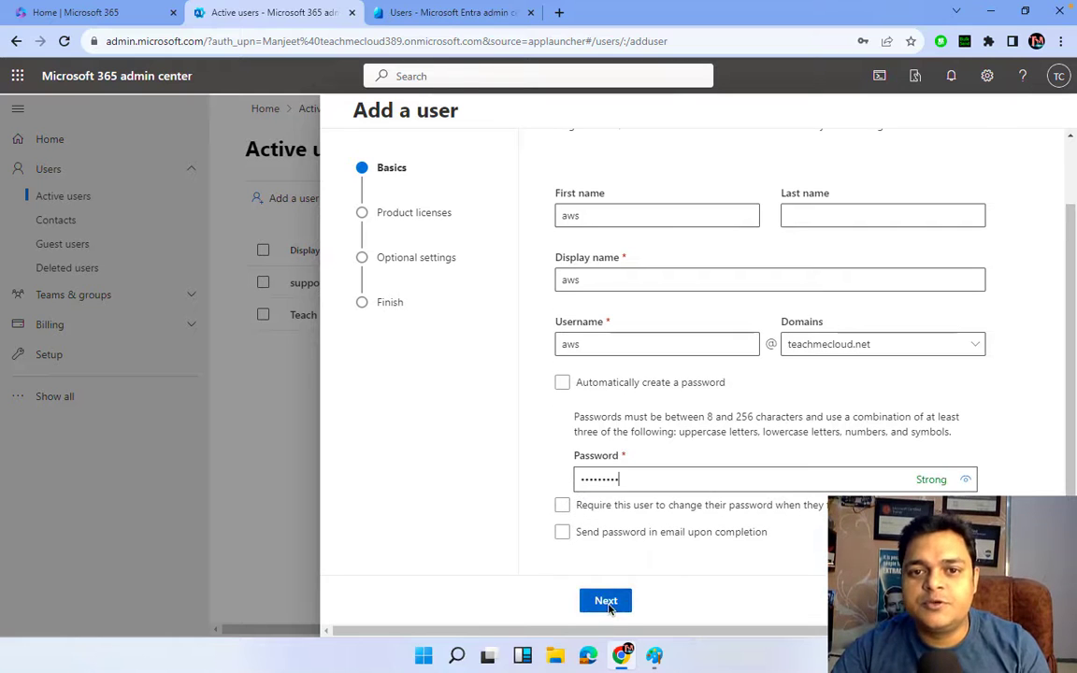
click(607, 604)
Assign Office 365 E5 instead of Enterprise Mobility + Security E5
click(582, 404)
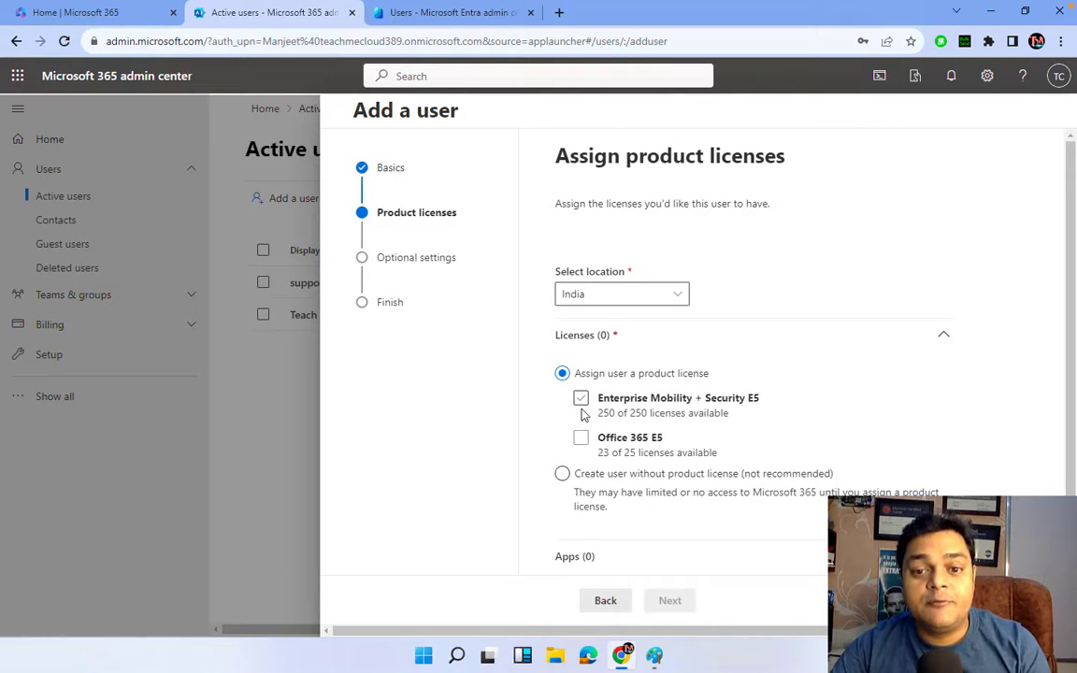
click(582, 402)
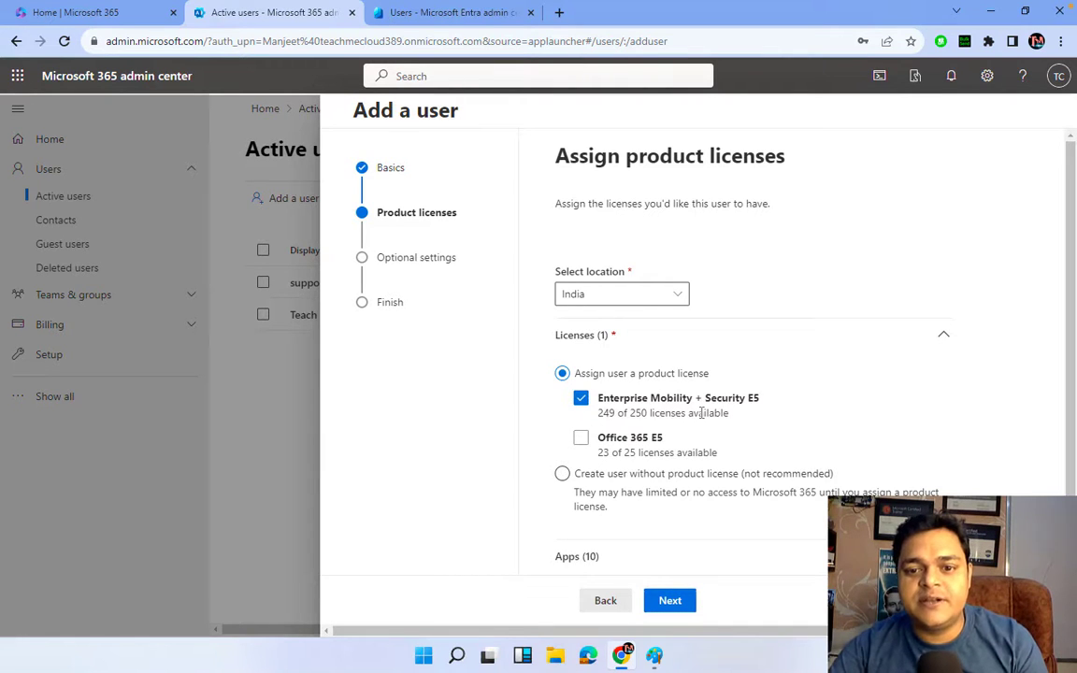
click(580, 400)
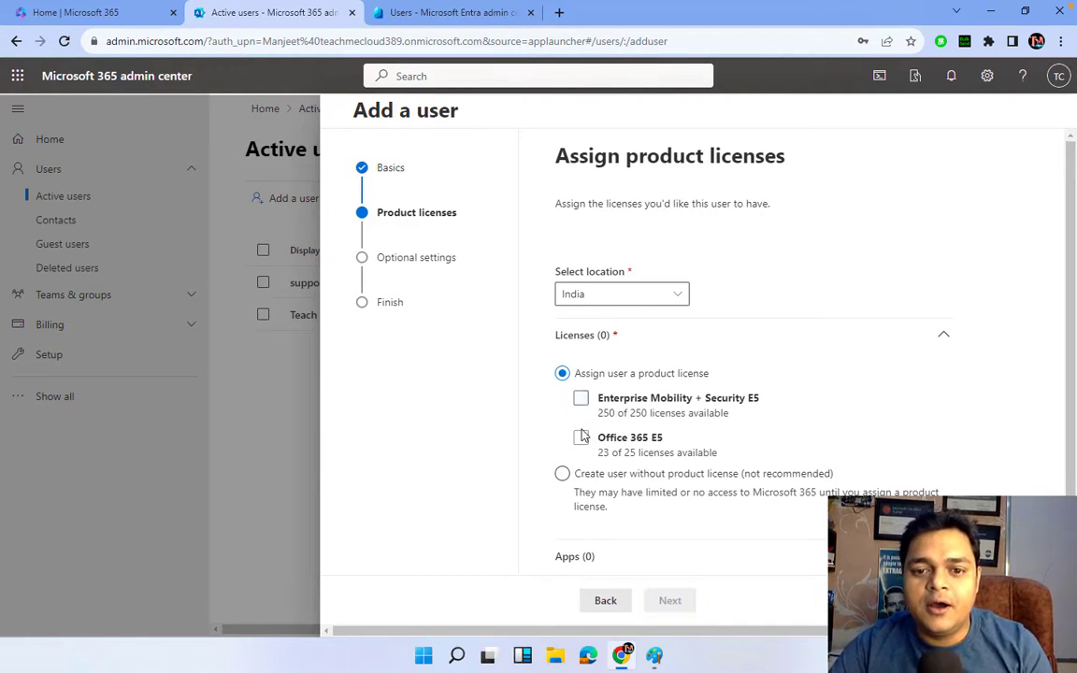
click(582, 438)
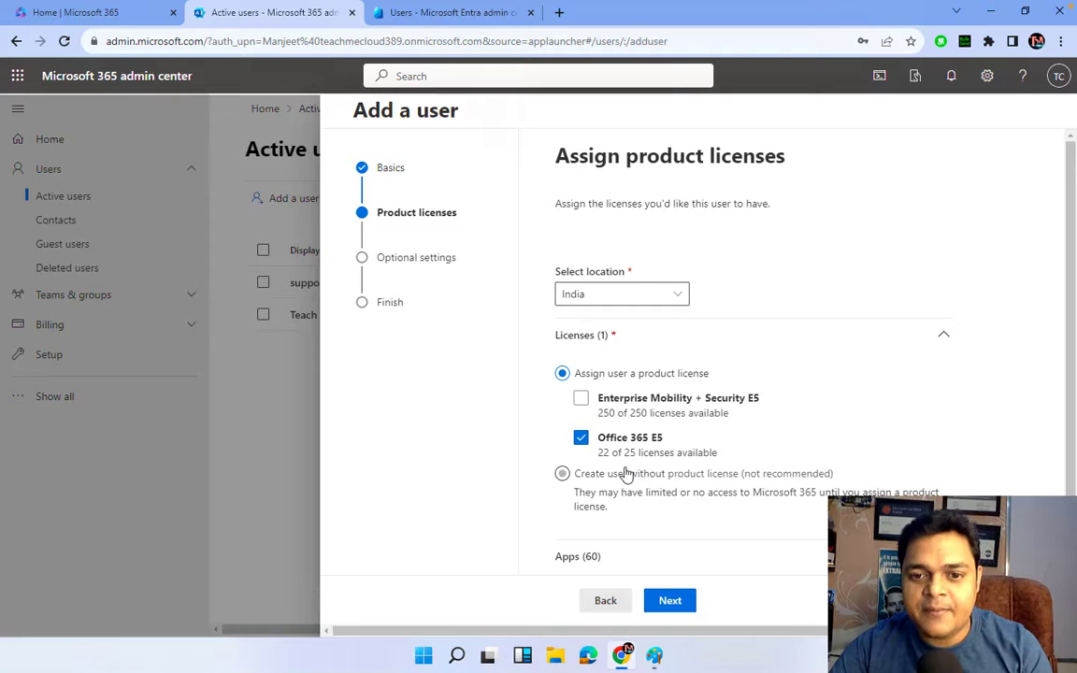
scroll(613, 476, down, 1)
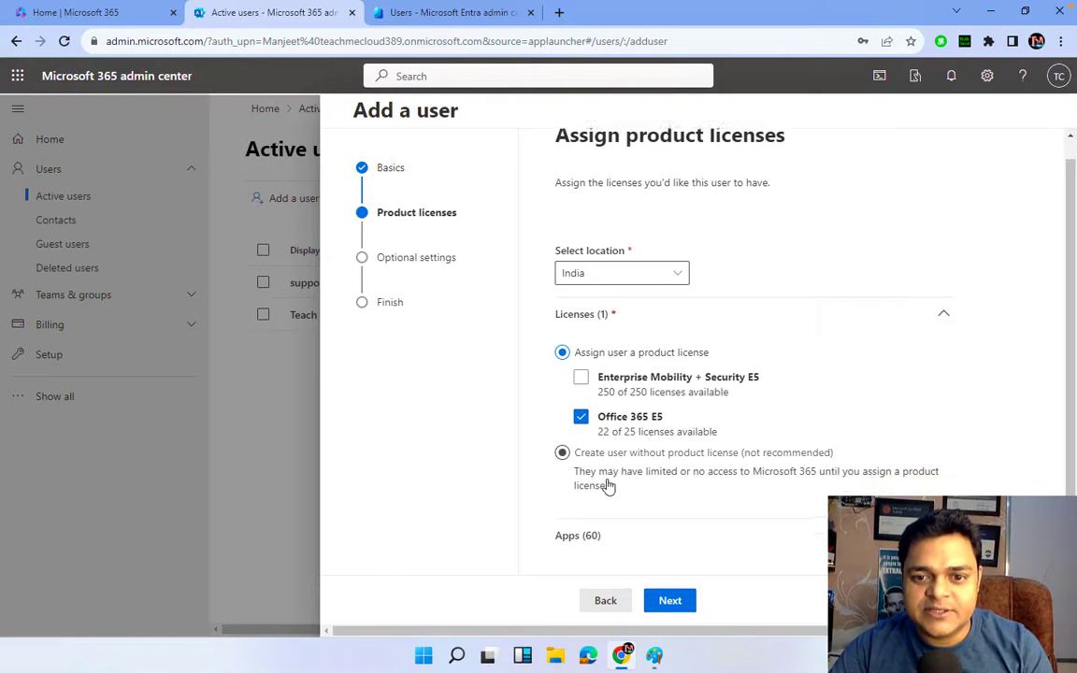
Skip optional settings, finish adding aws, and begin another new user
click(670, 606)
click(672, 605)
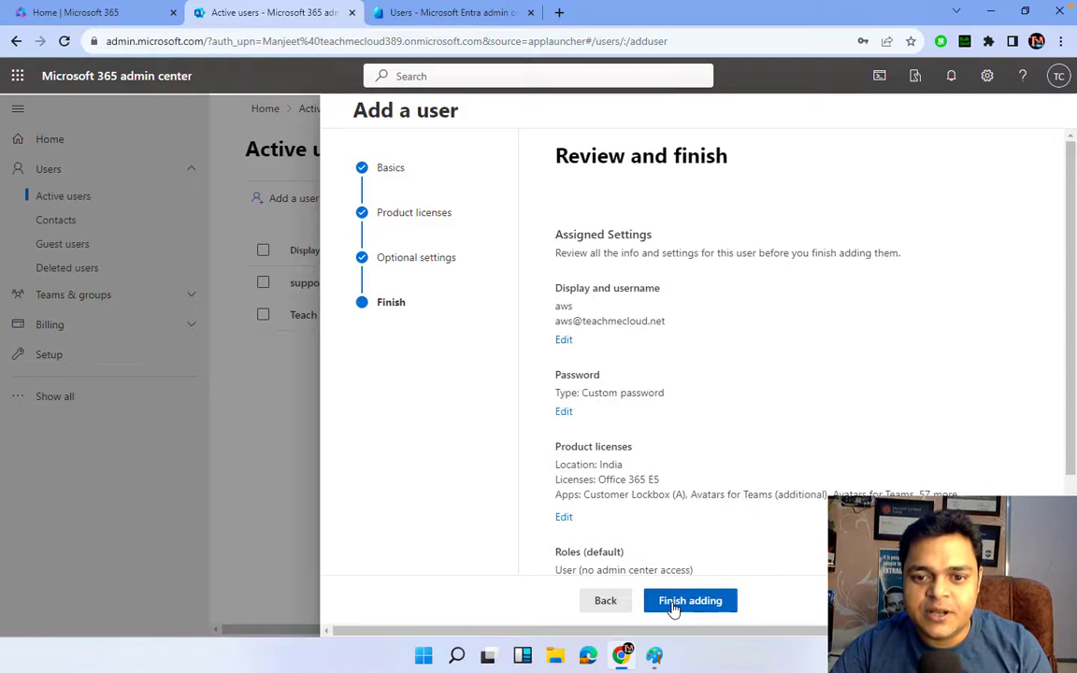
click(688, 612)
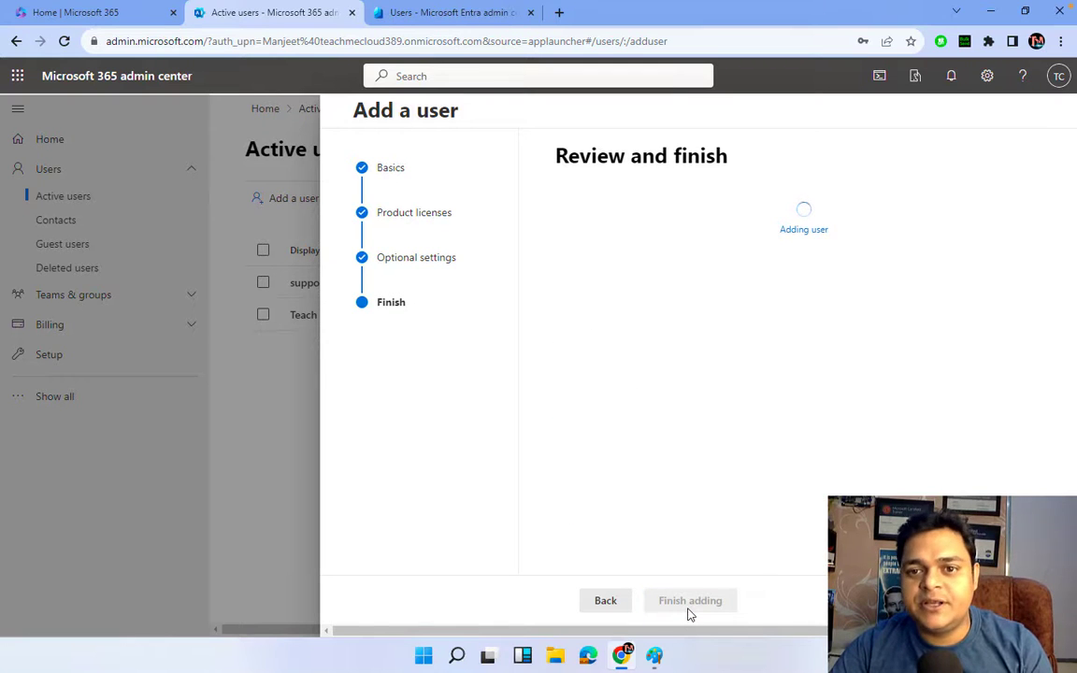
click(606, 601)
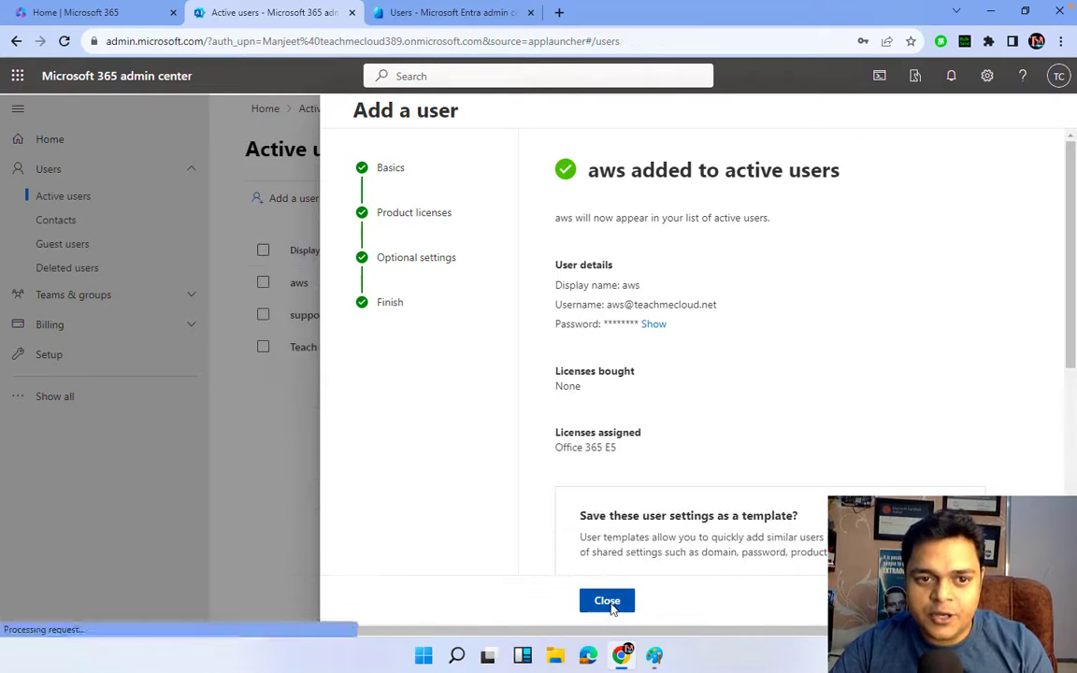
click(290, 200)
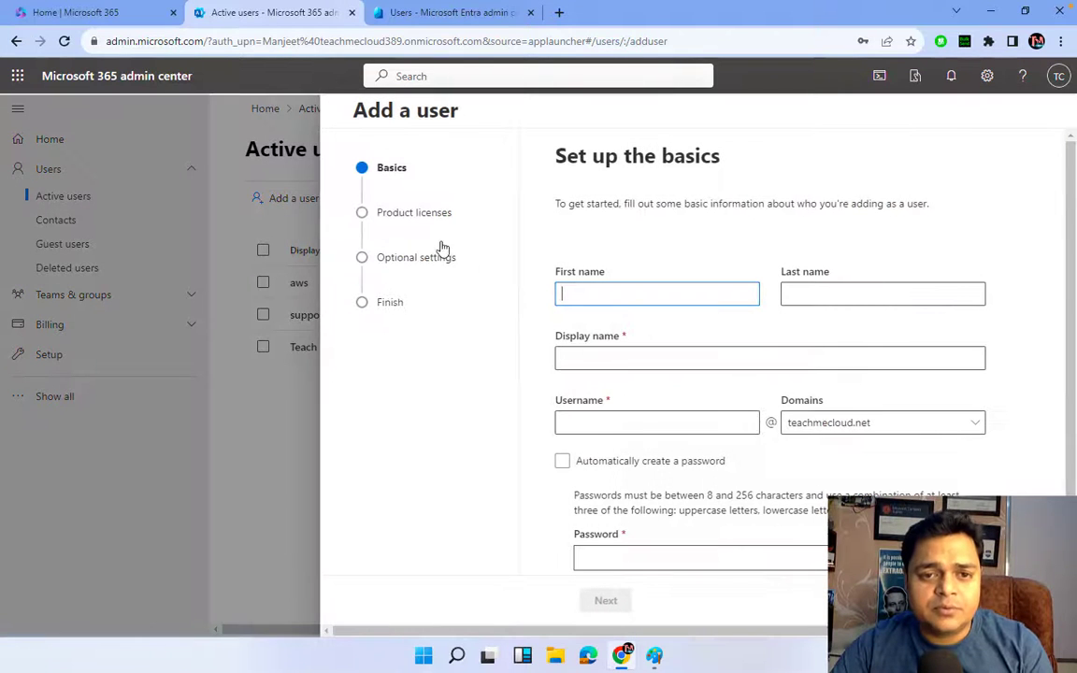
Enter tata as first, display and user name, and set a custom password
text(tata)
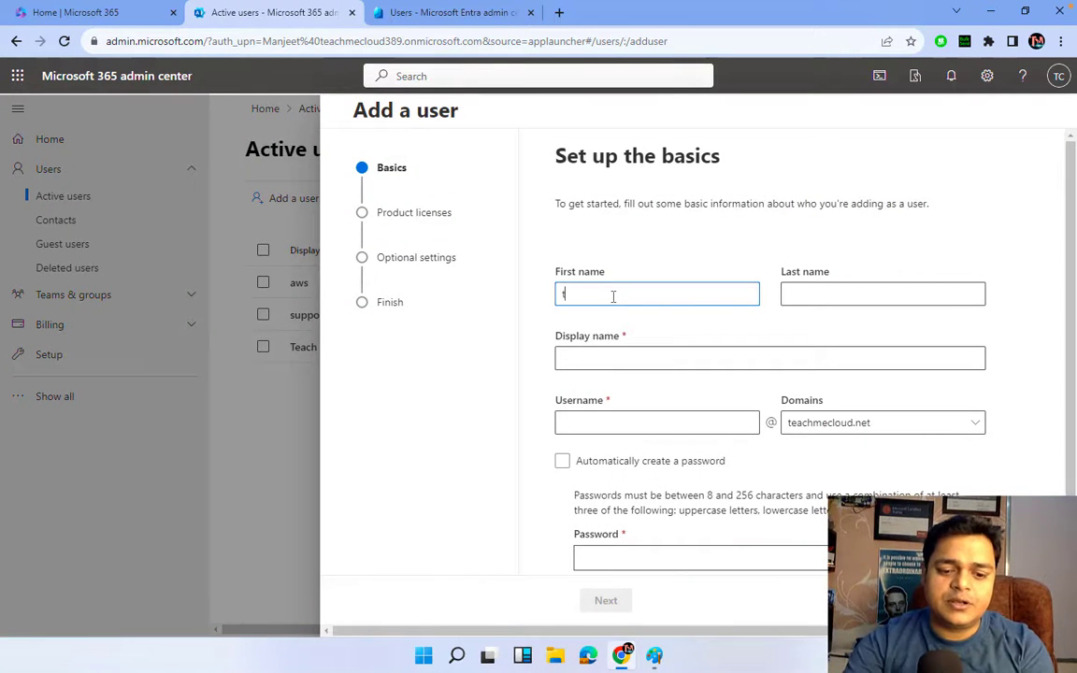
click(598, 359)
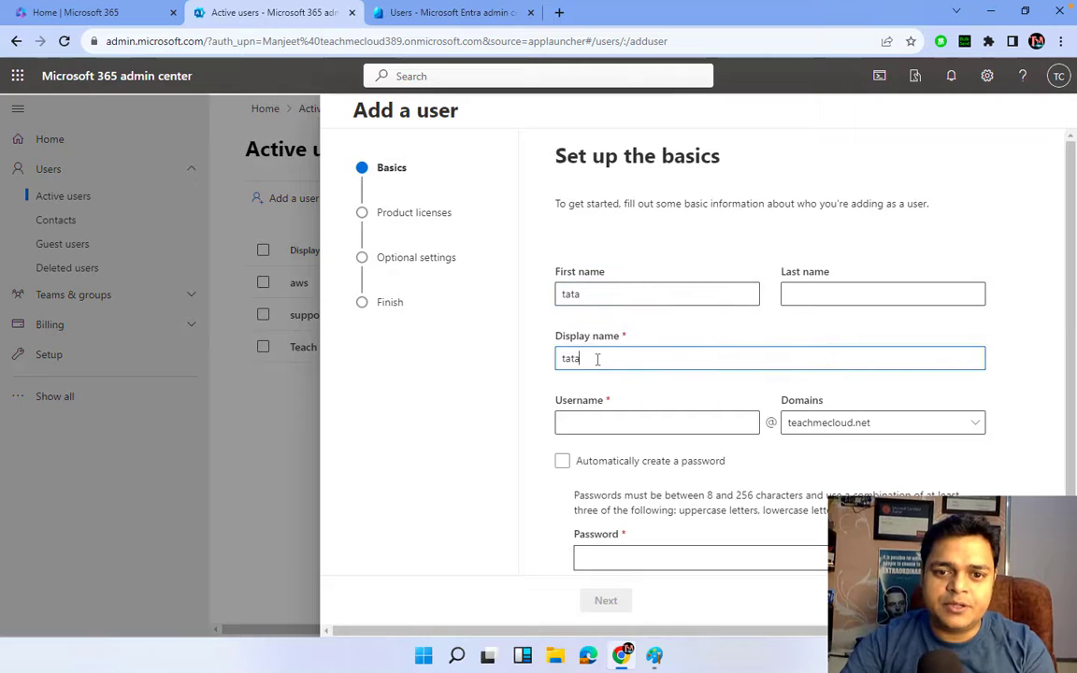
click(614, 430)
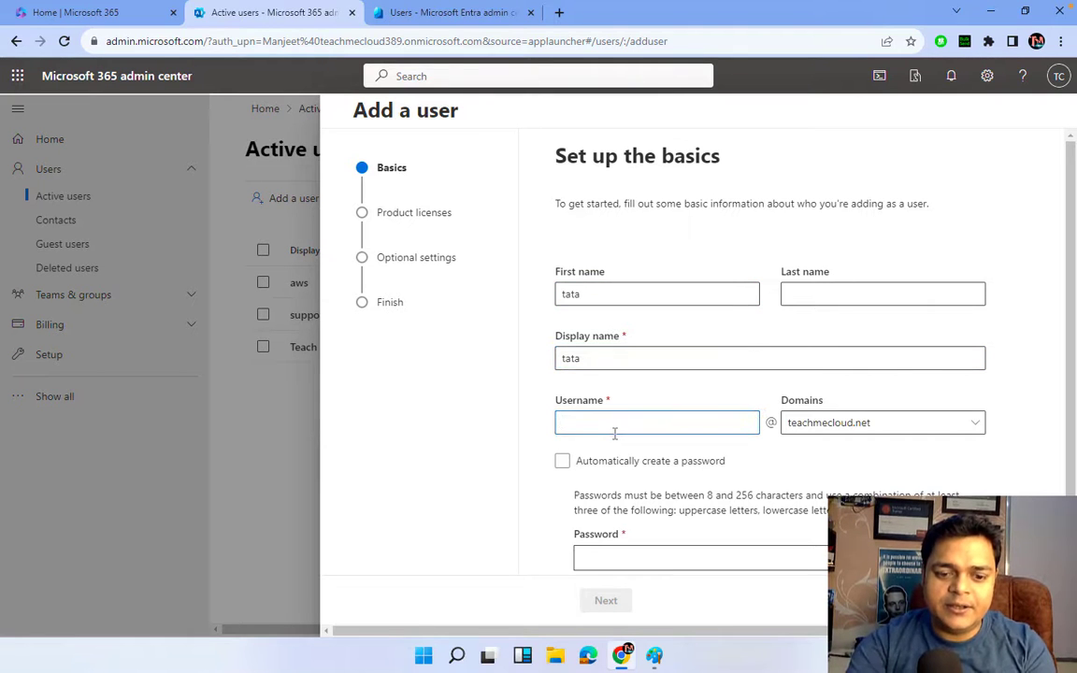
text(tata)
scroll(687, 464, down, 1)
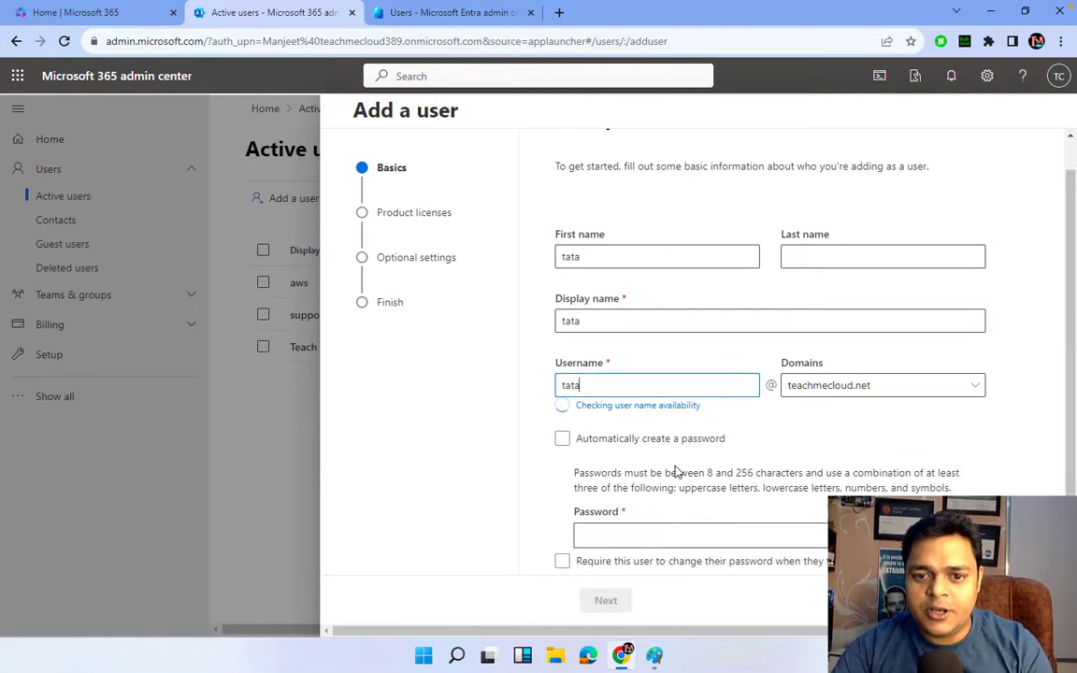
click(620, 521)
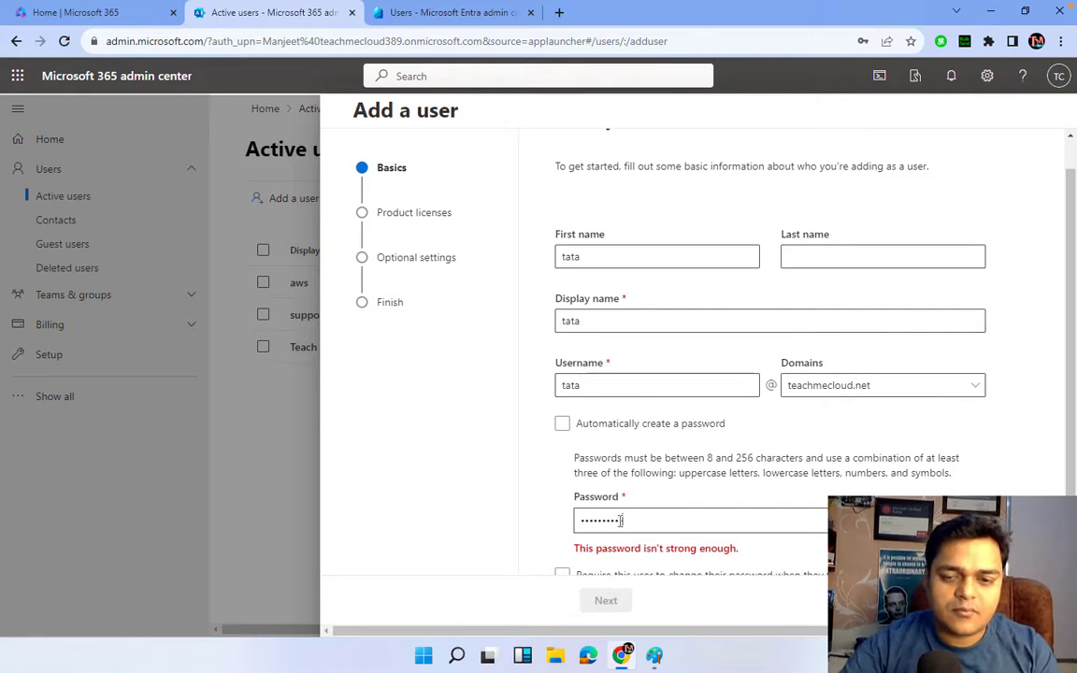
scroll(594, 512, down, 1)
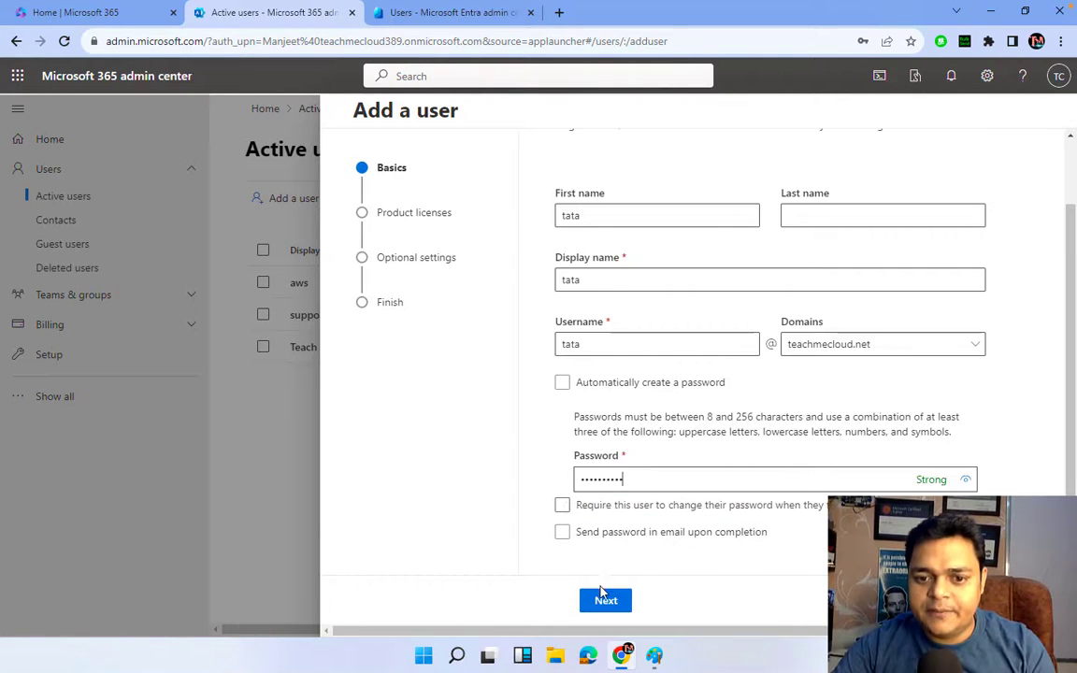
Give tata an Office 365 E5 license and finish adding the user
click(605, 602)
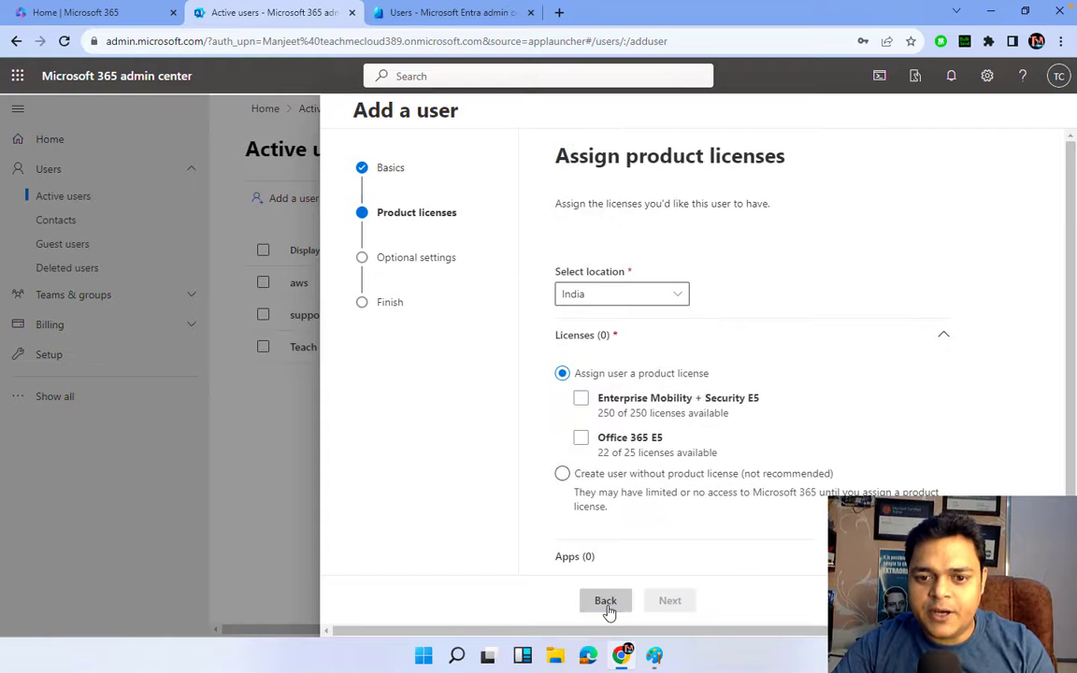
click(580, 439)
click(673, 603)
click(672, 603)
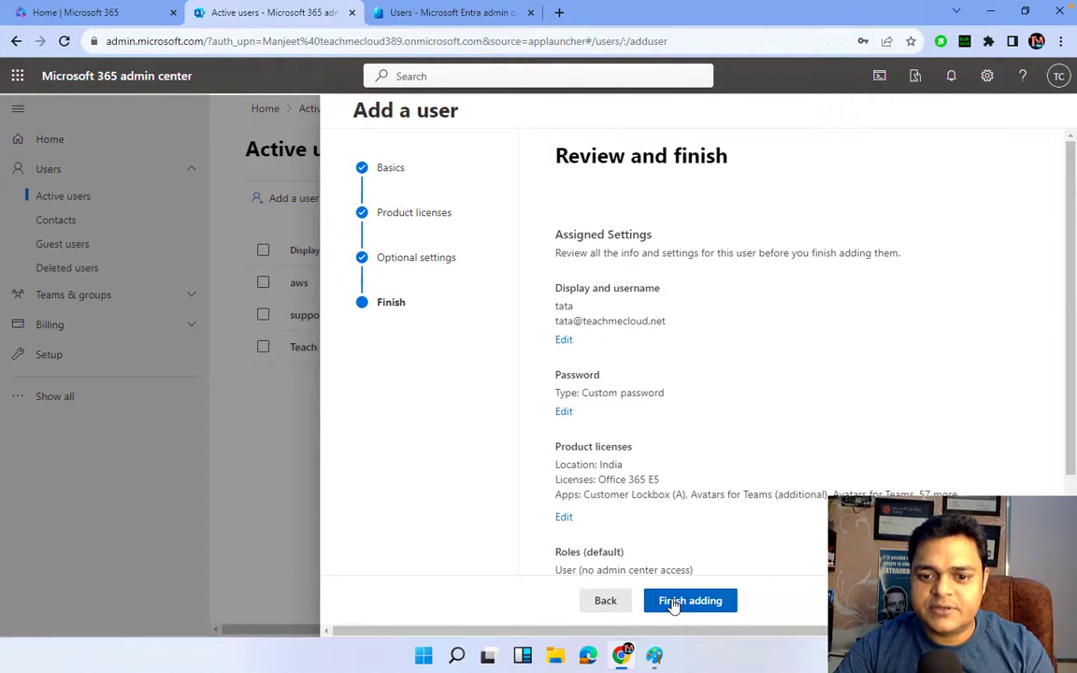
click(672, 603)
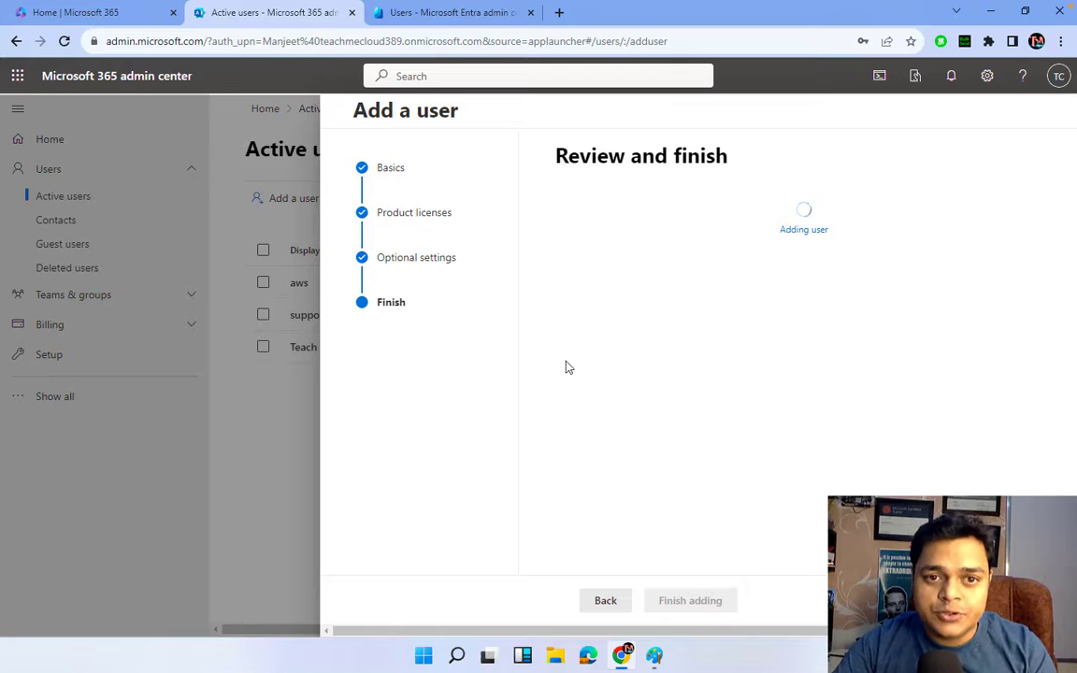
Start a new user with display name and username telnet and a custom password
click(606, 599)
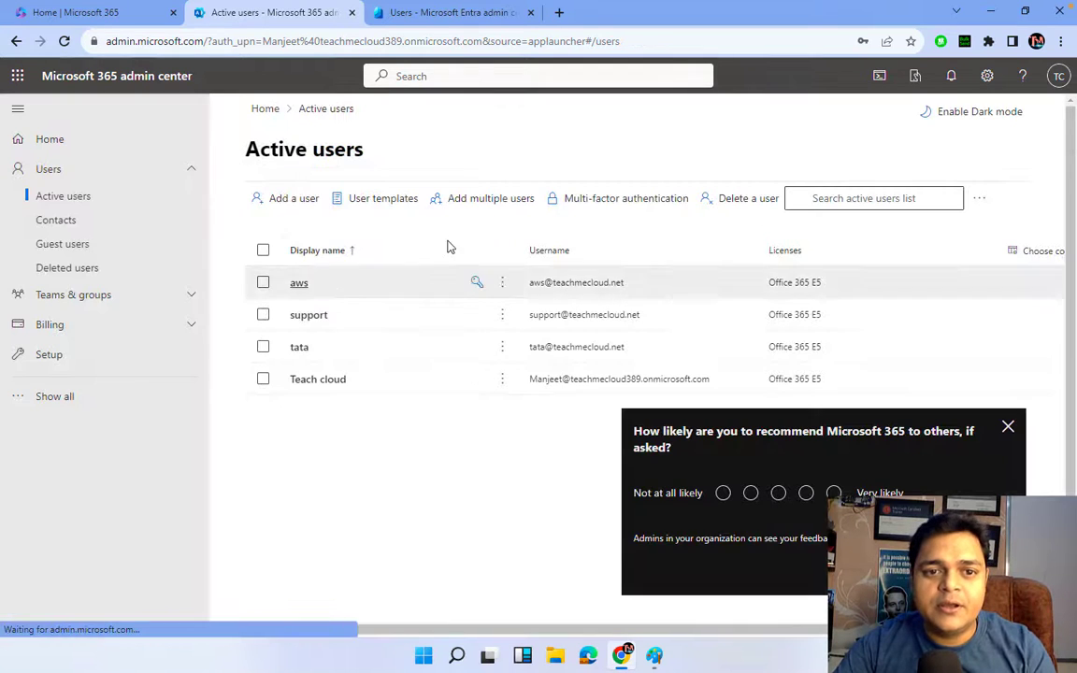
click(291, 200)
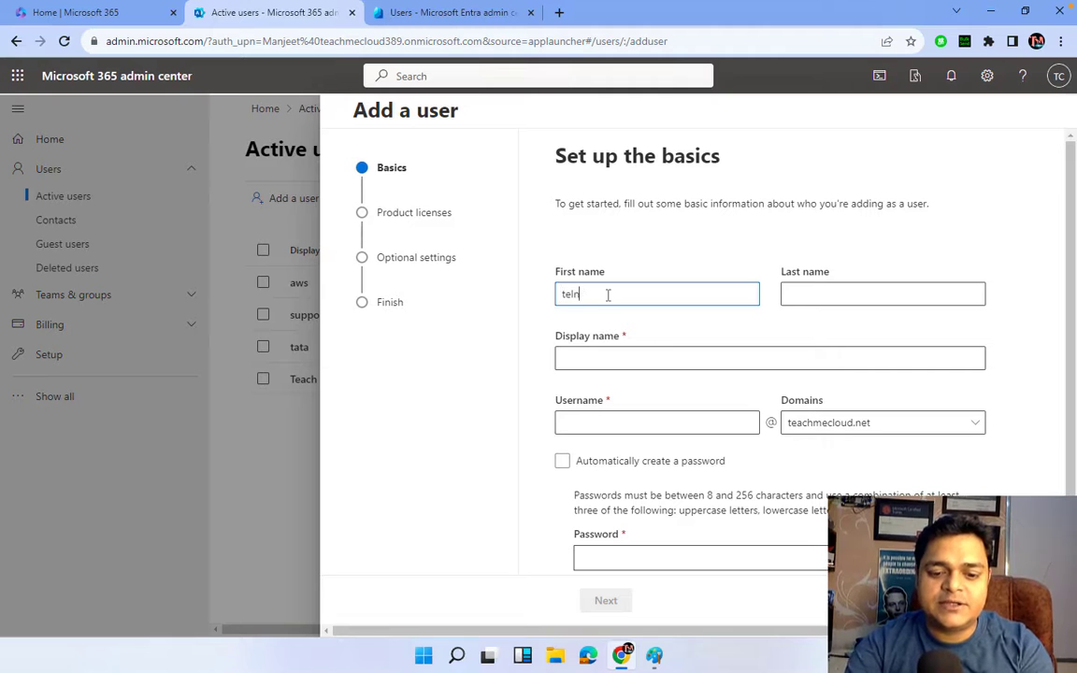
click(620, 357)
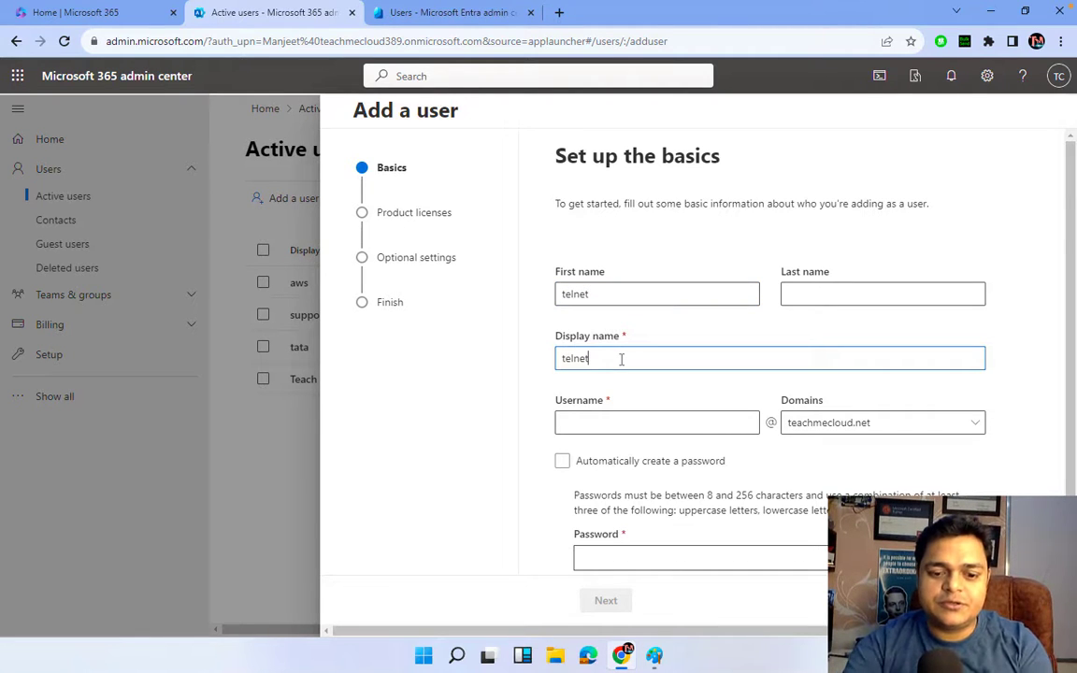
click(638, 417)
text(telnet)
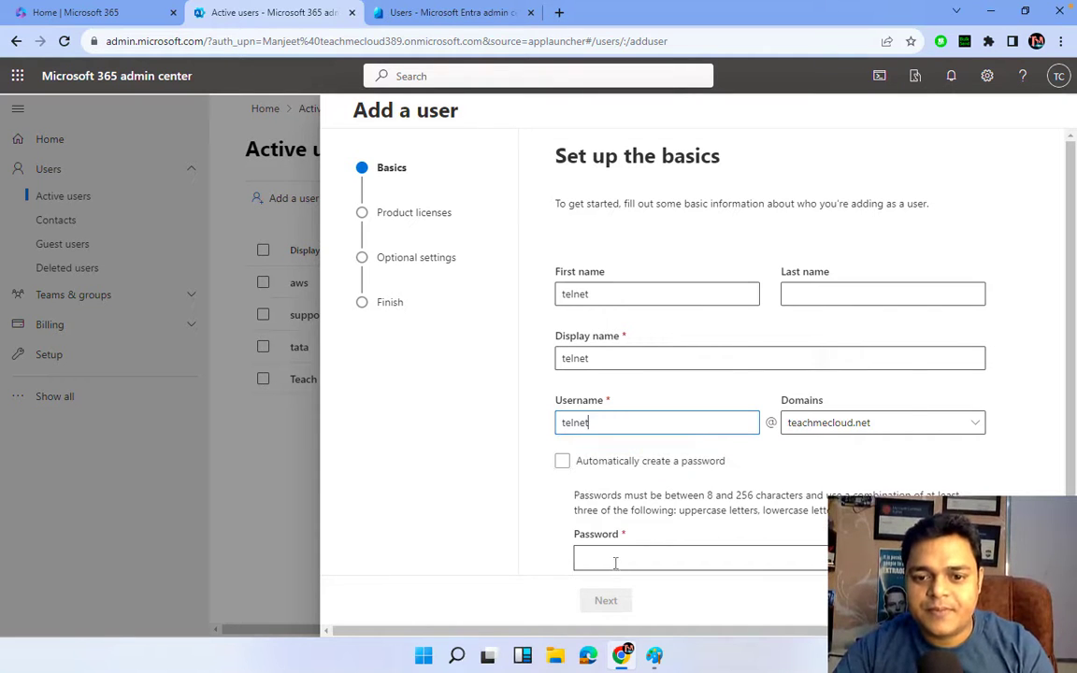
click(615, 560)
key(Escape)
text(•••)
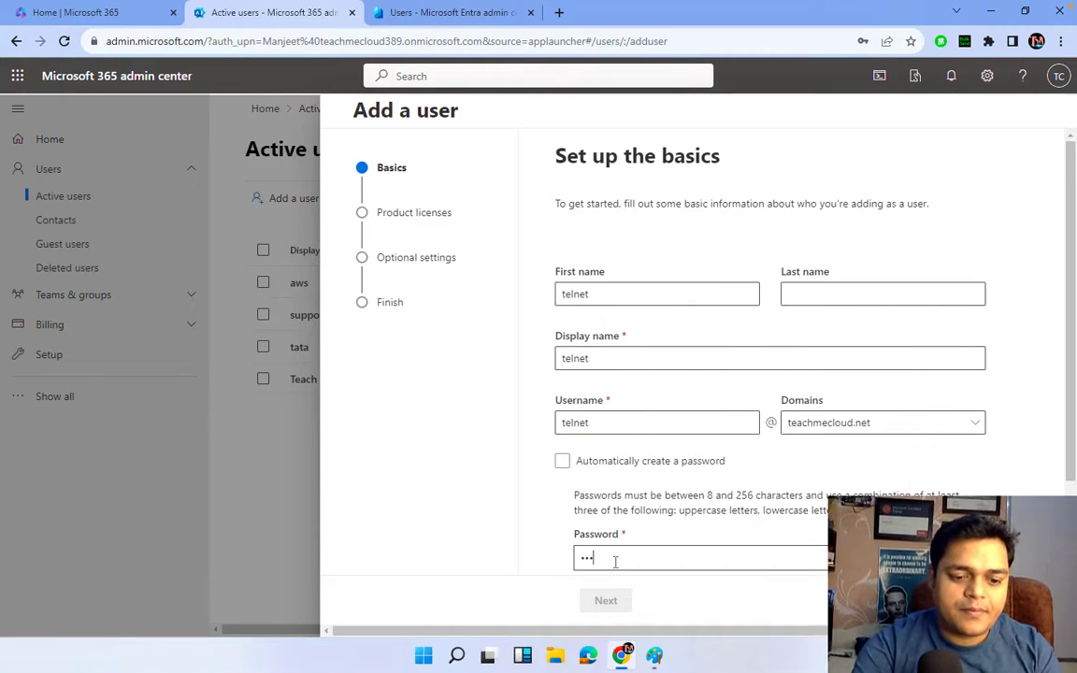
text(••)
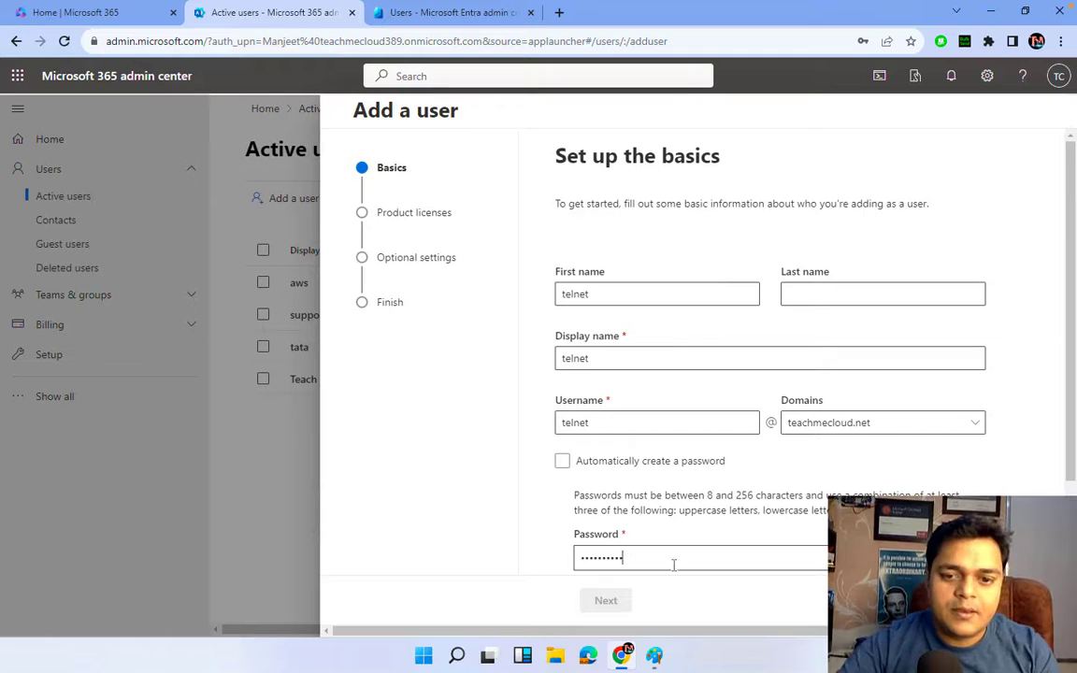
scroll(716, 452, down, 1)
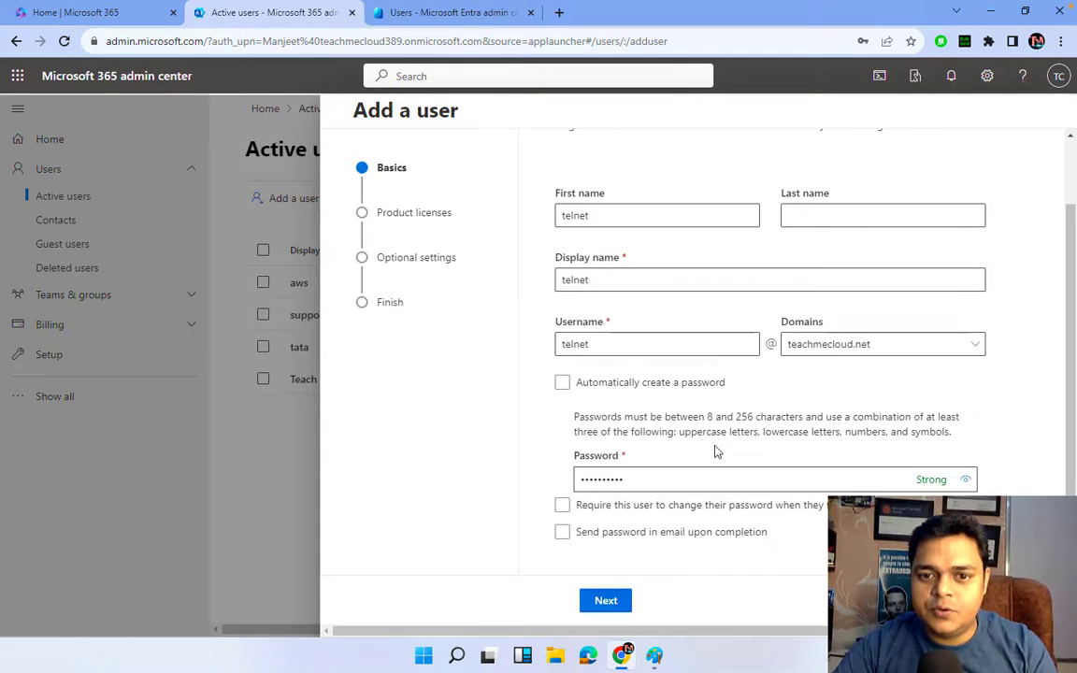
Assign telnet an Office 365 E5 licence and finish creating the user
click(622, 603)
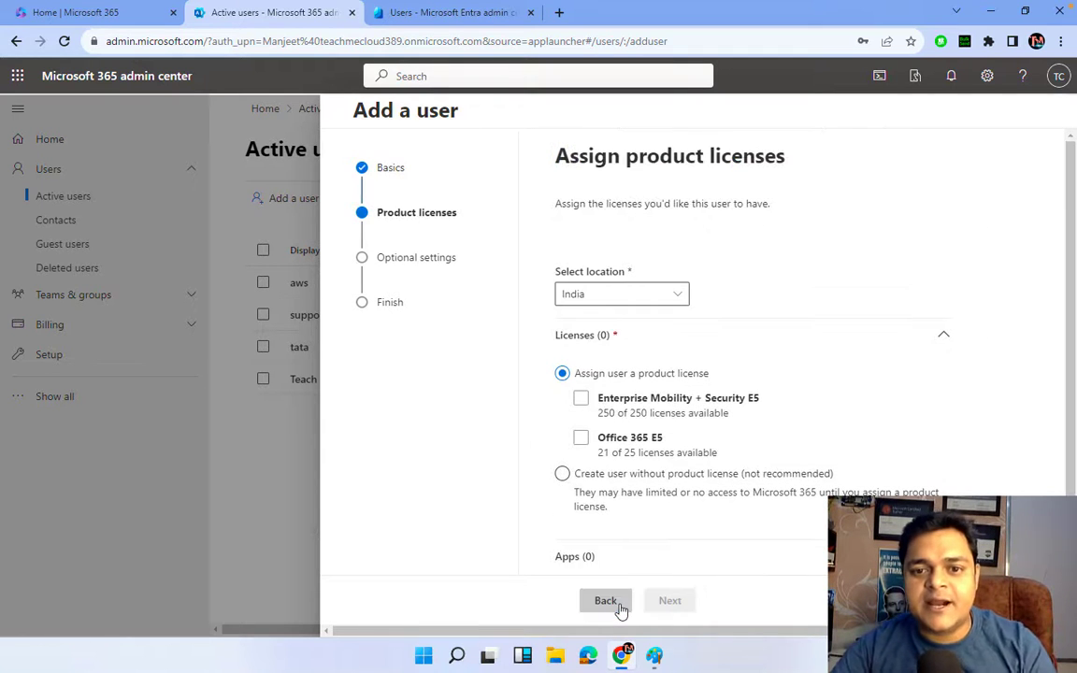
click(581, 439)
click(662, 608)
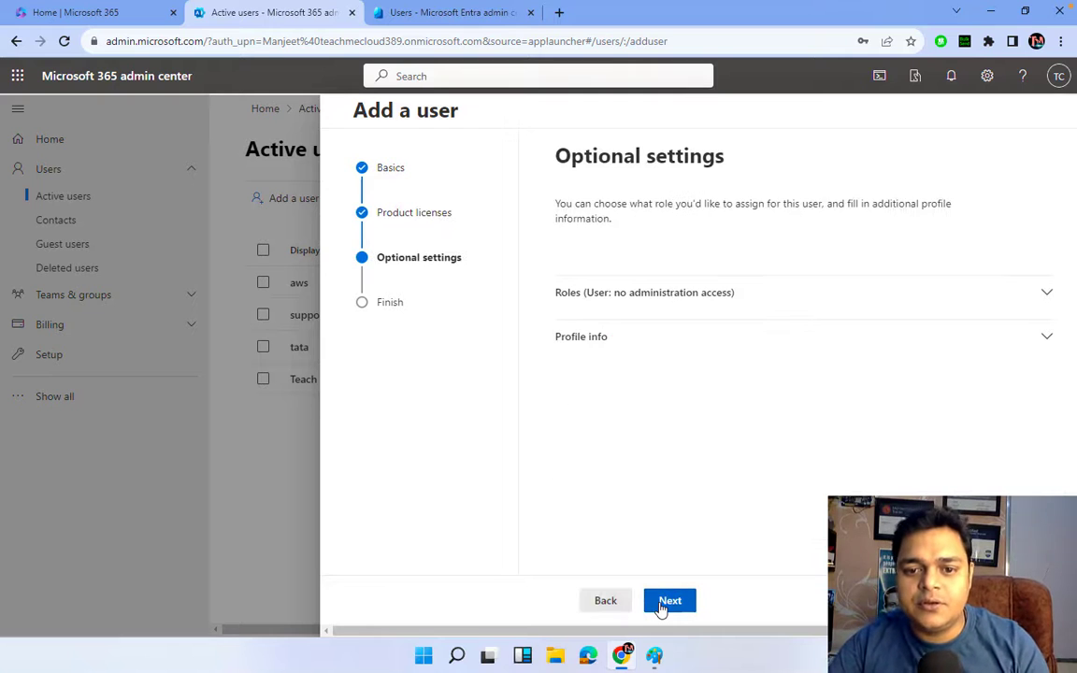
click(662, 608)
click(661, 603)
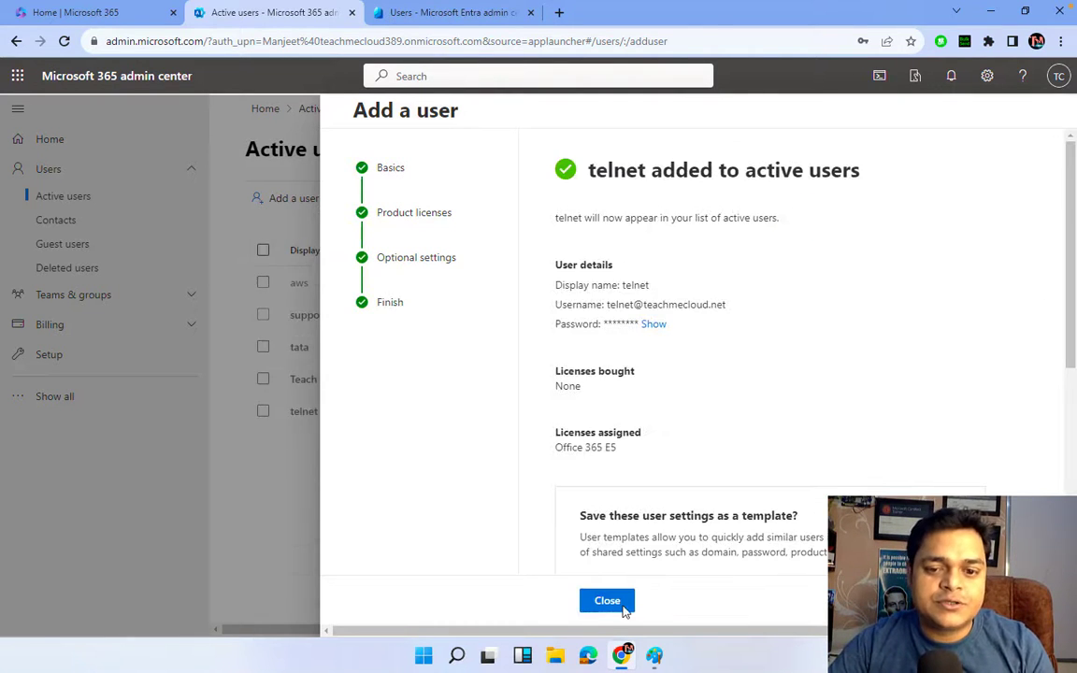
click(612, 605)
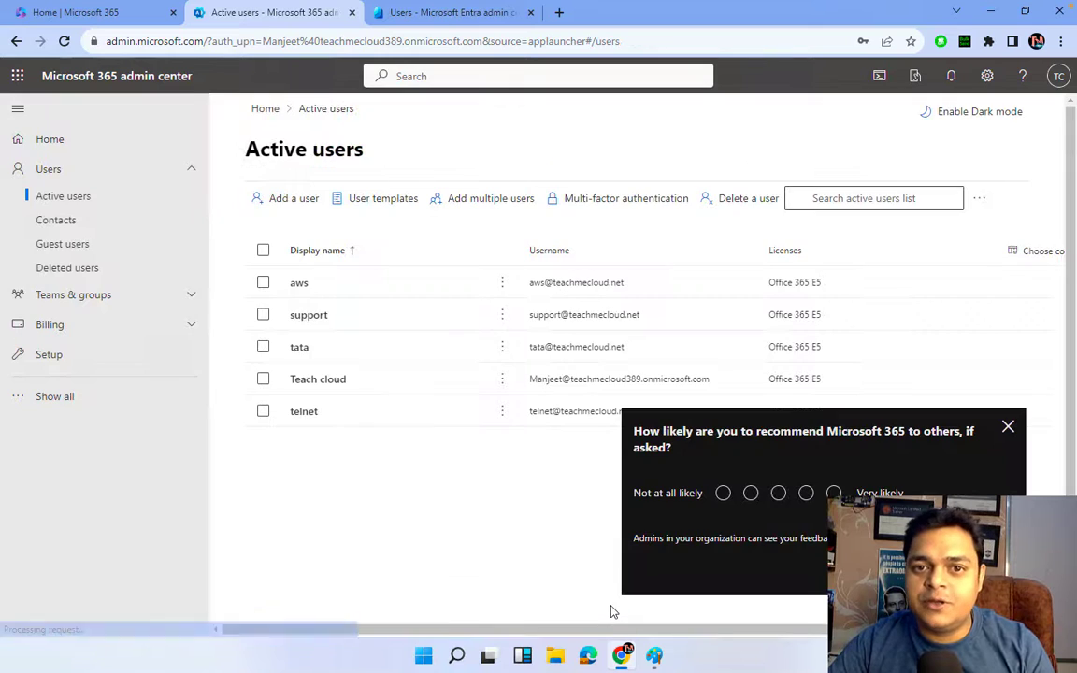
Close the feedback survey, then launch Exchange from the expanded Admin centers list
click(1008, 427)
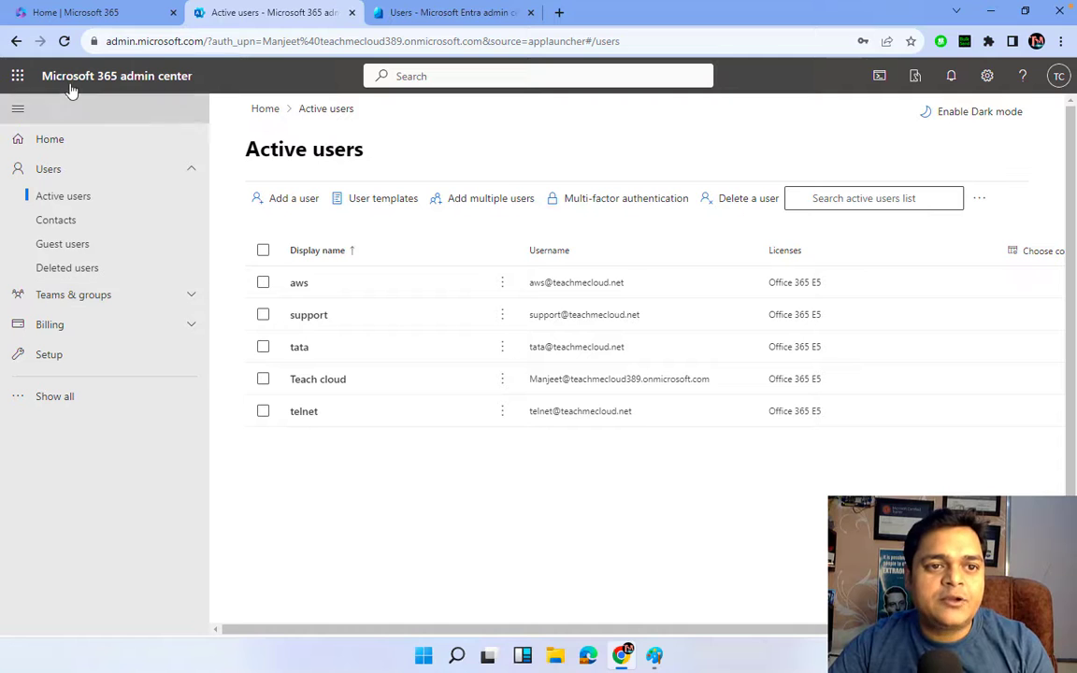
click(56, 402)
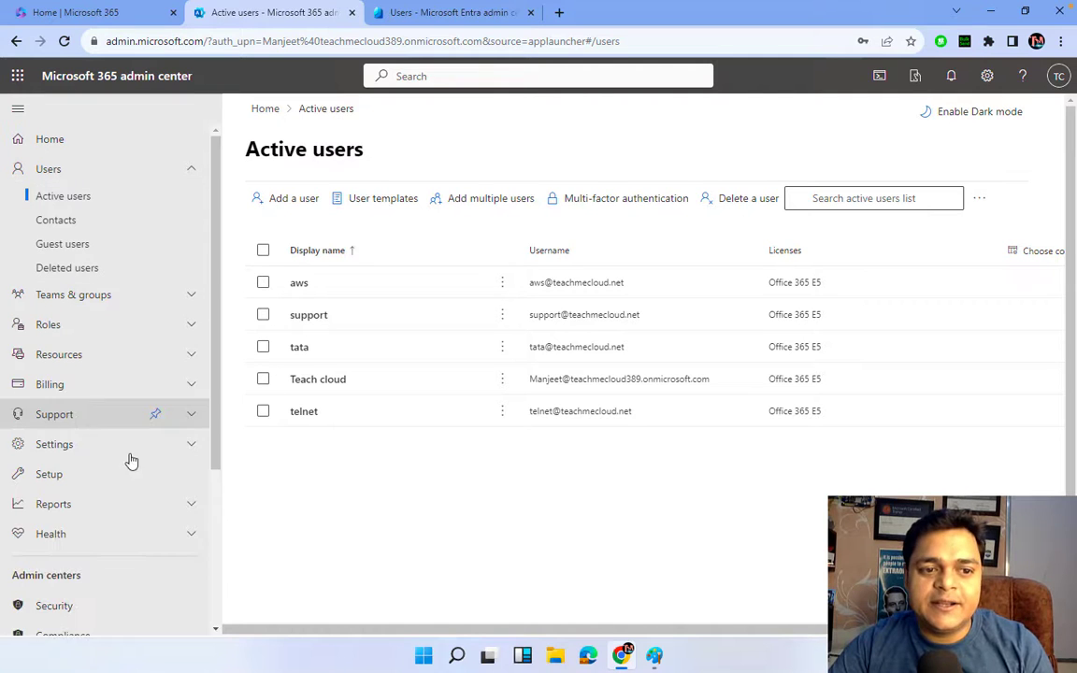
scroll(131, 460, down, 2)
scroll(129, 465, down, 1)
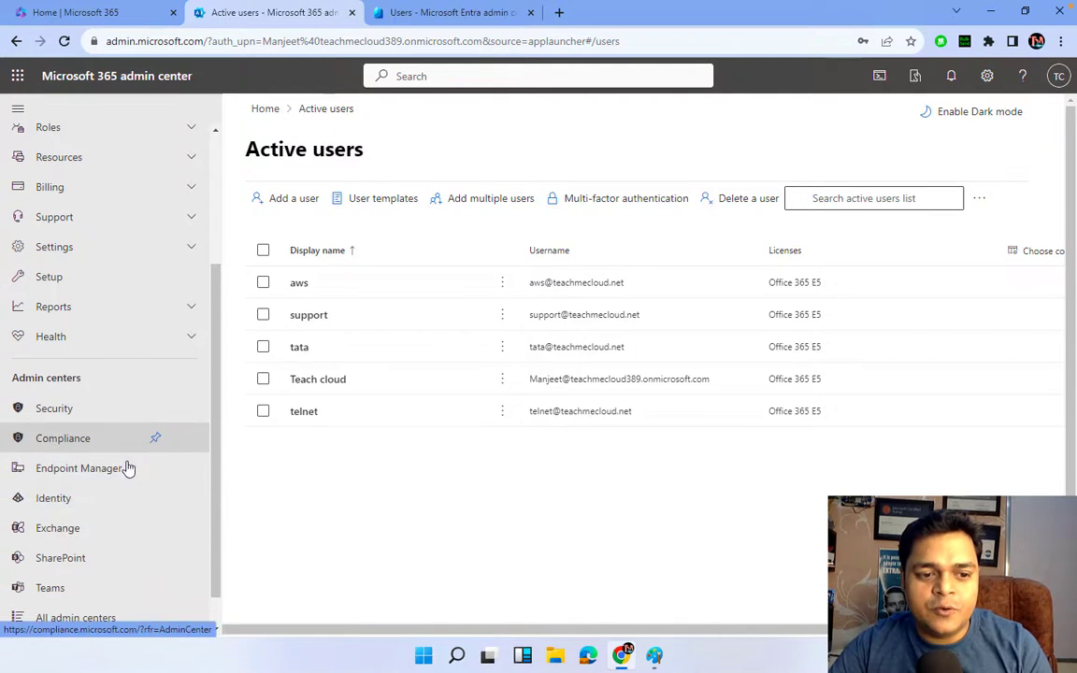
click(58, 528)
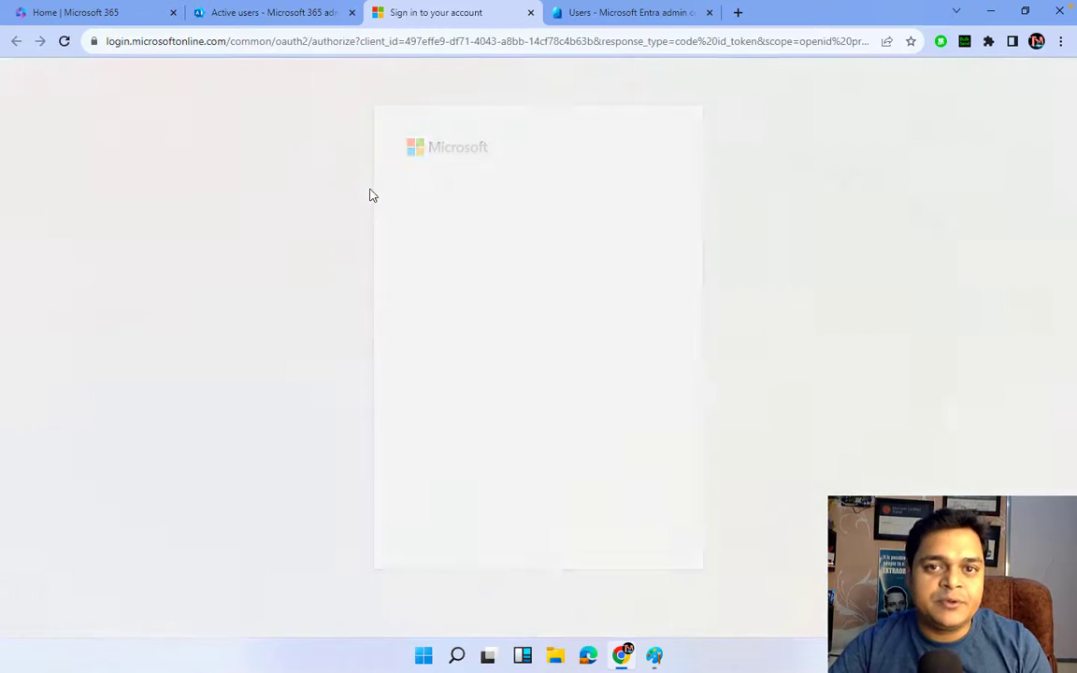
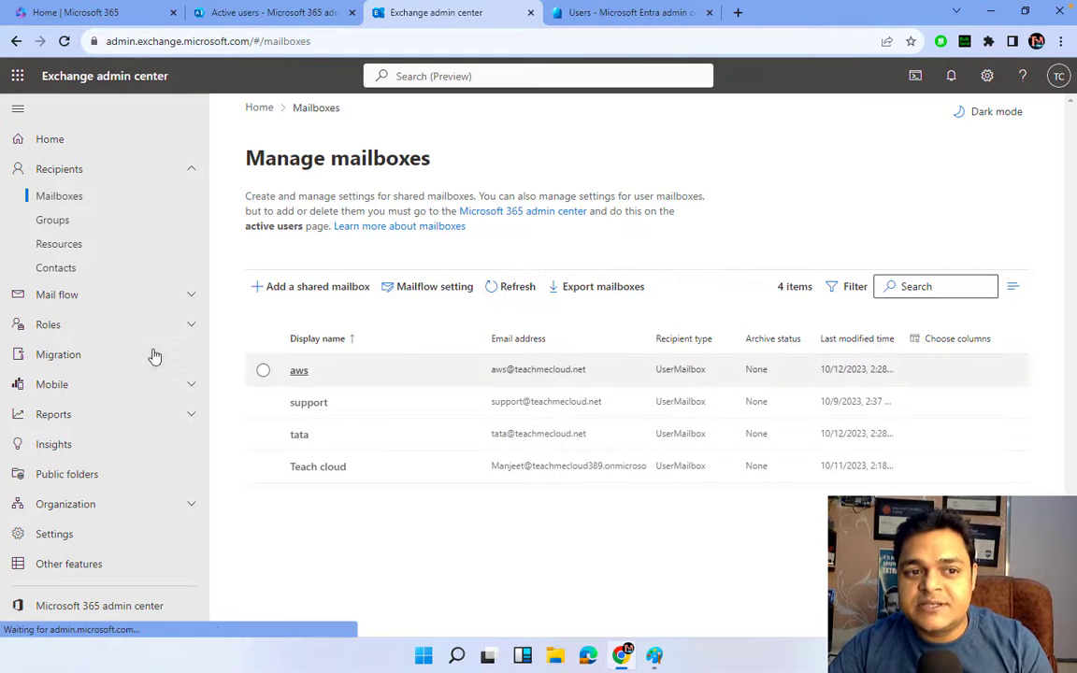
Go to the Groups page listing the four existing Microsoft 365 groups and begin adding a group
click(54, 224)
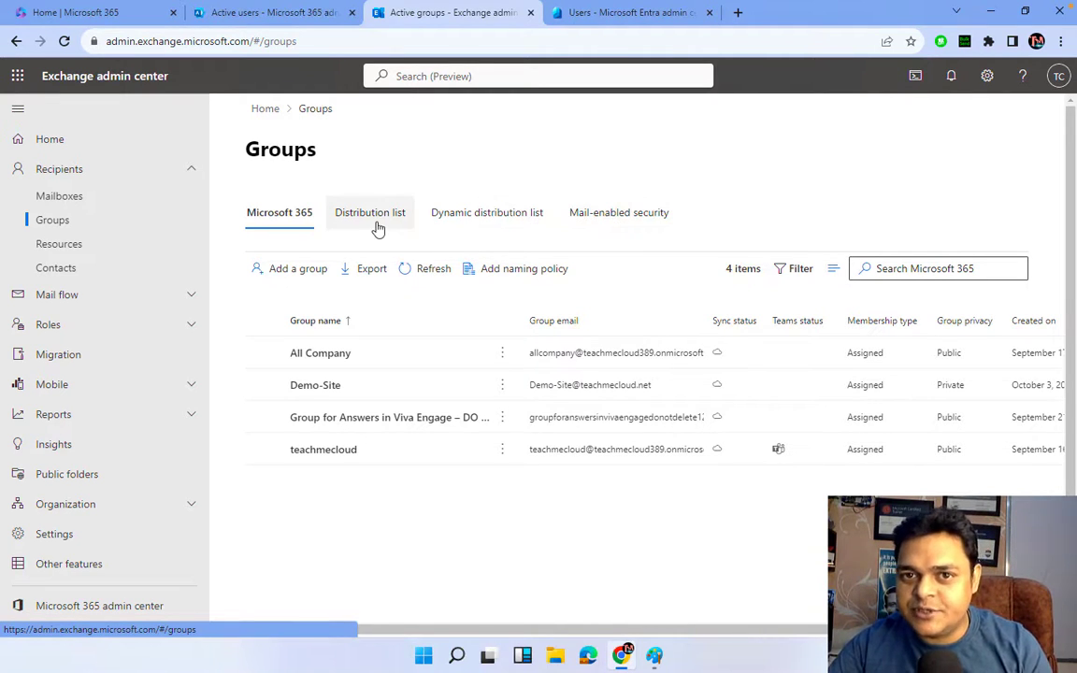
click(298, 270)
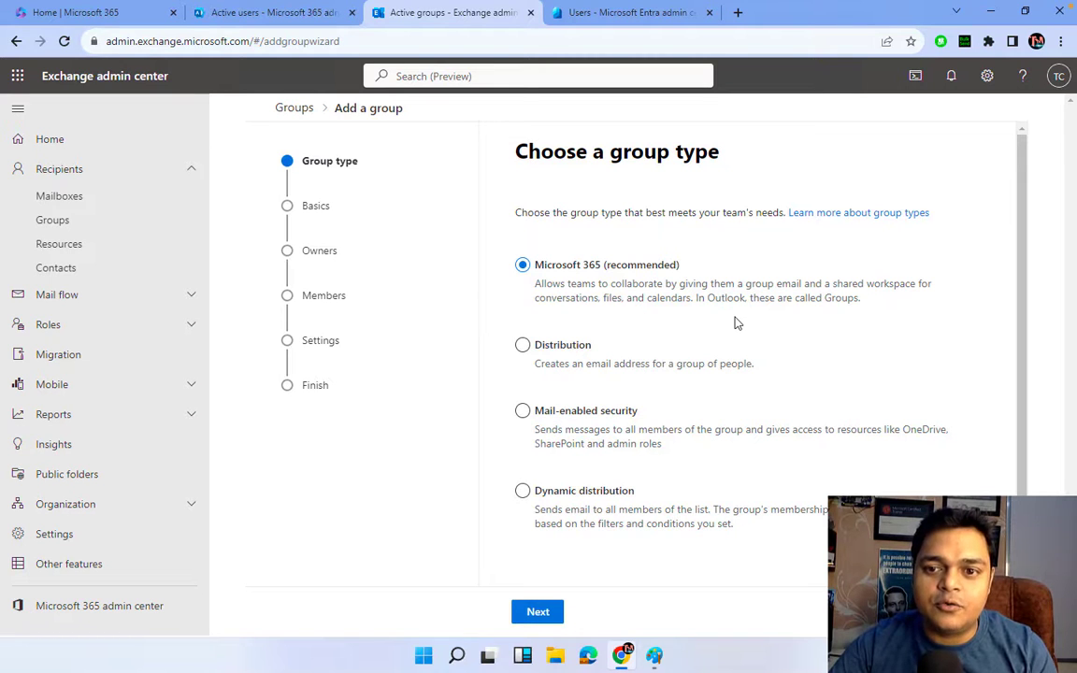
Keep Microsoft 365 as the new group's type and continue to its basic details
click(538, 614)
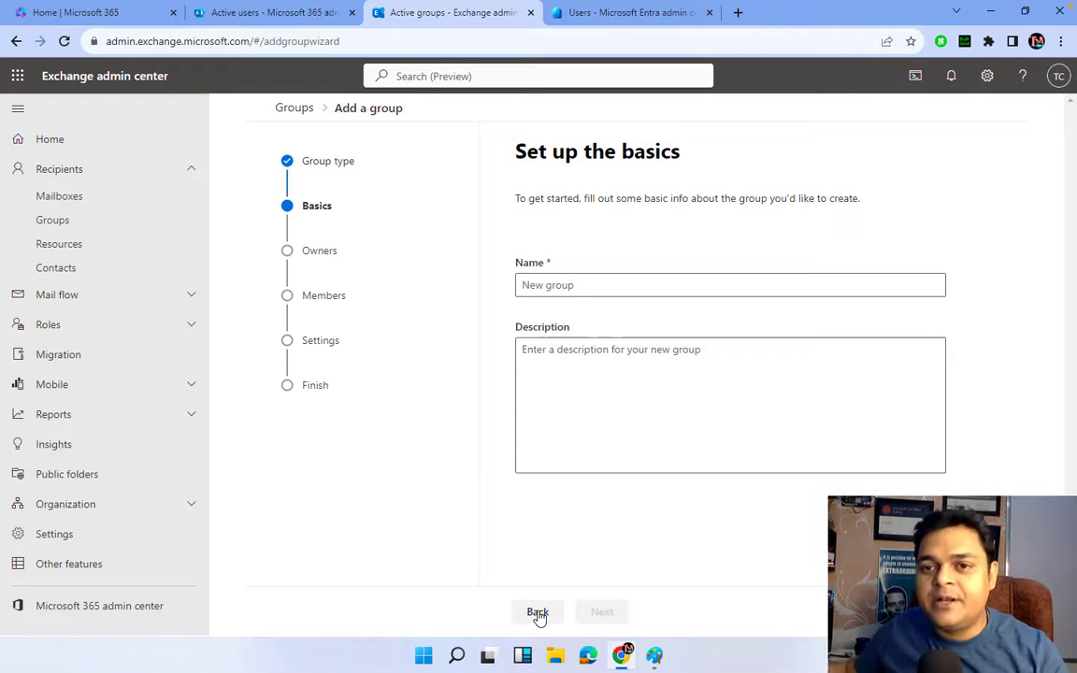
Name the new group L&D and continue to the owners step
click(594, 283)
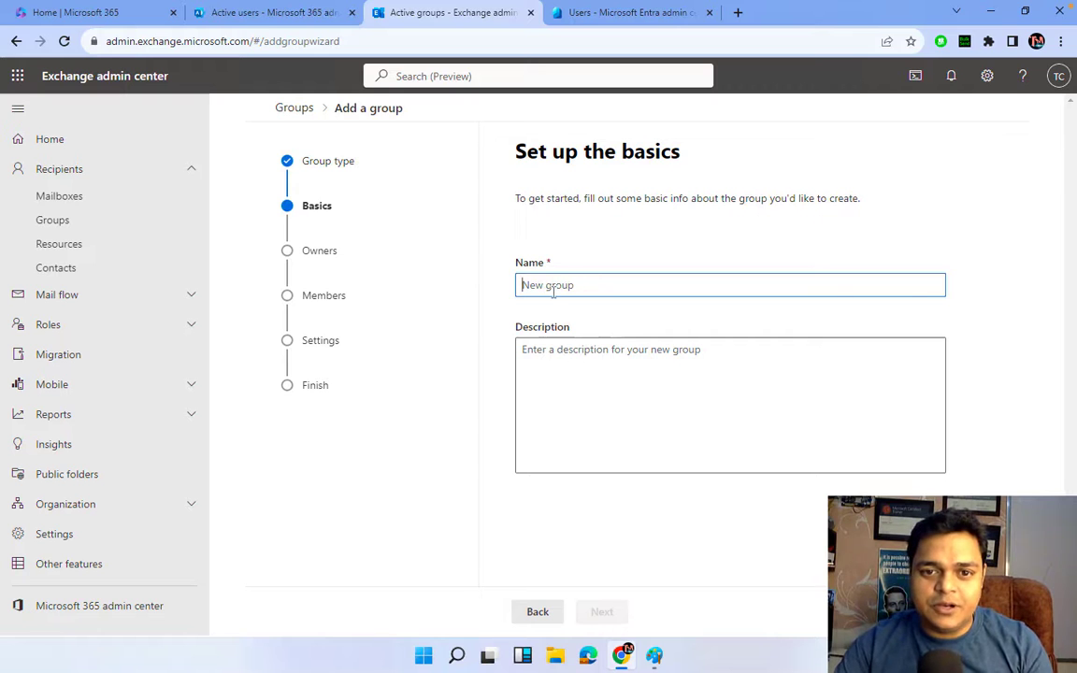
text(L)
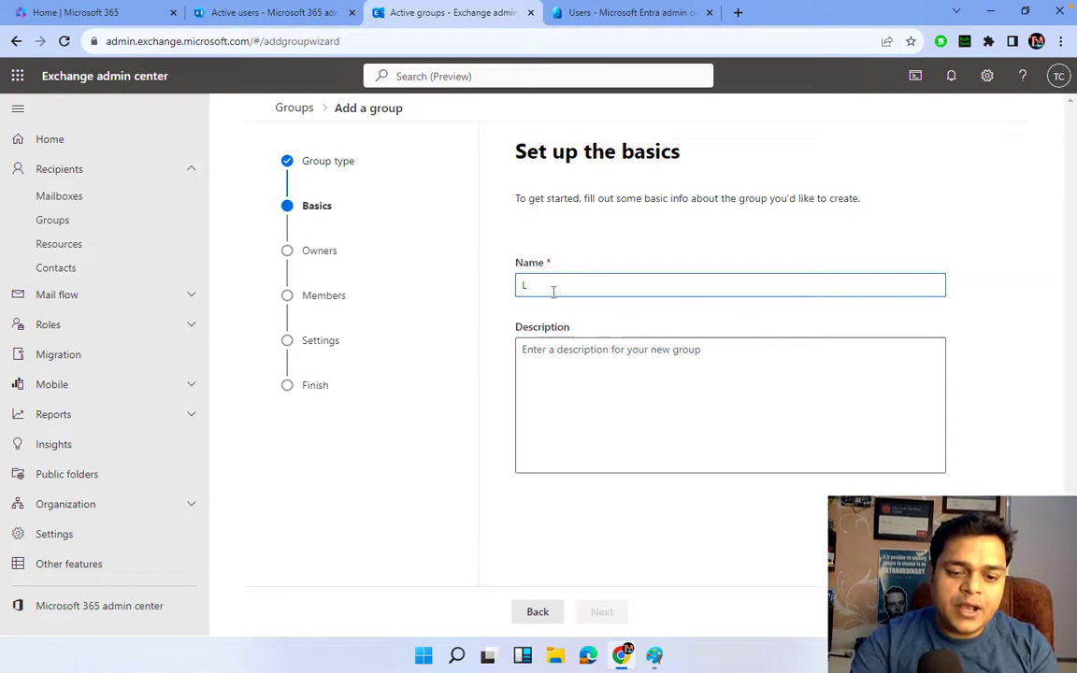
text(&D)
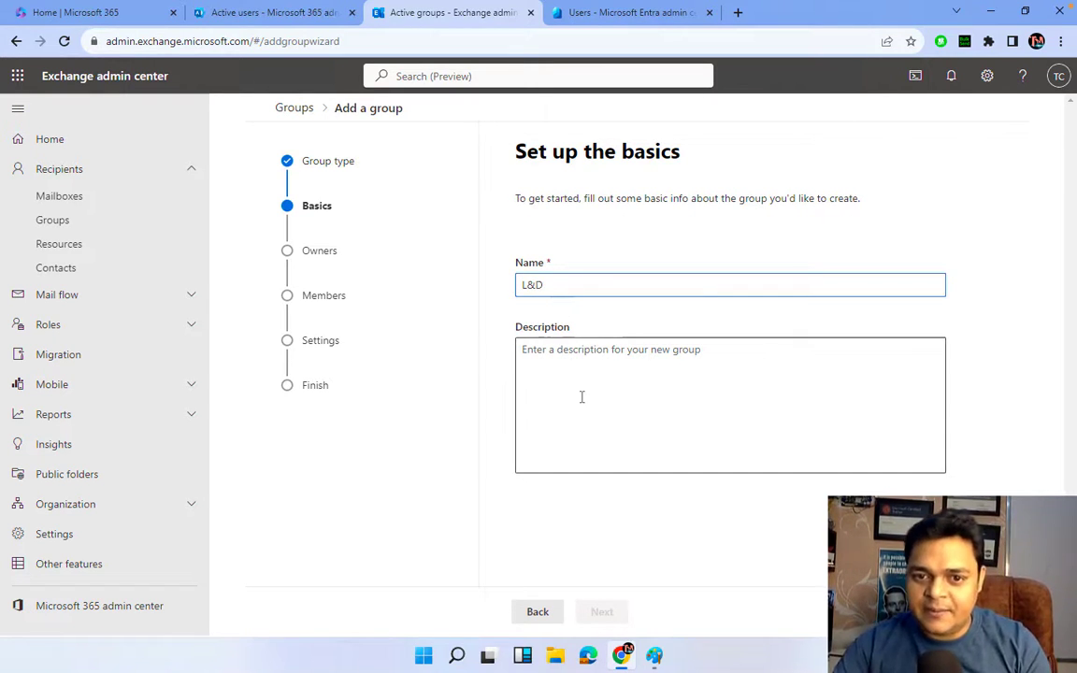
click(601, 611)
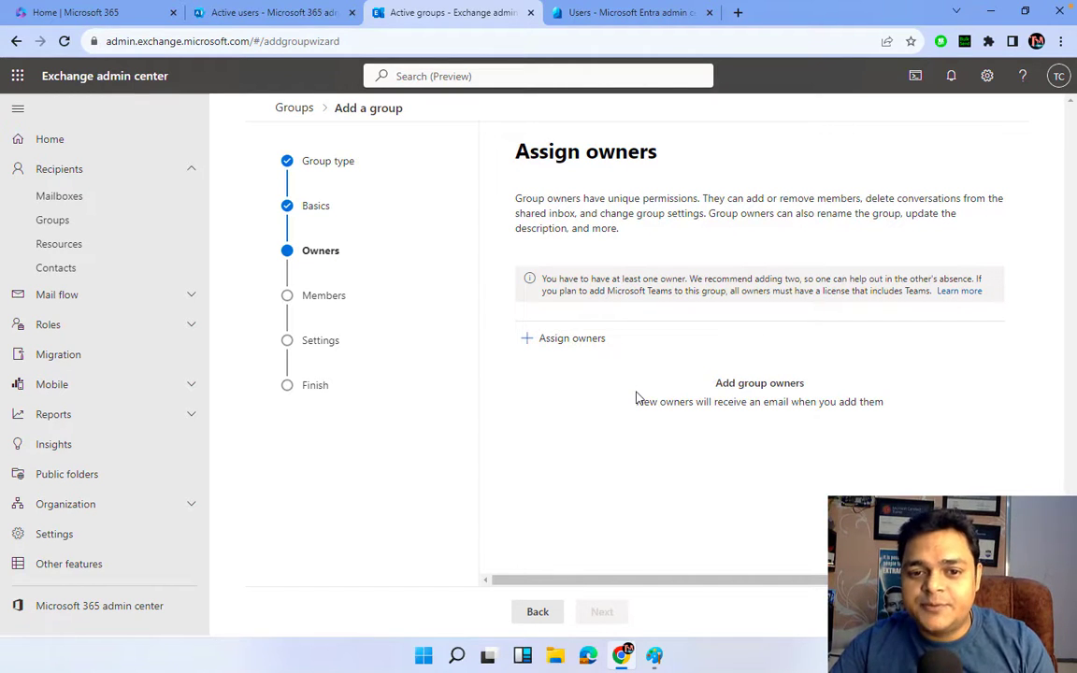
Assign Teach cloud as the L&D group's owner and continue to members
click(577, 342)
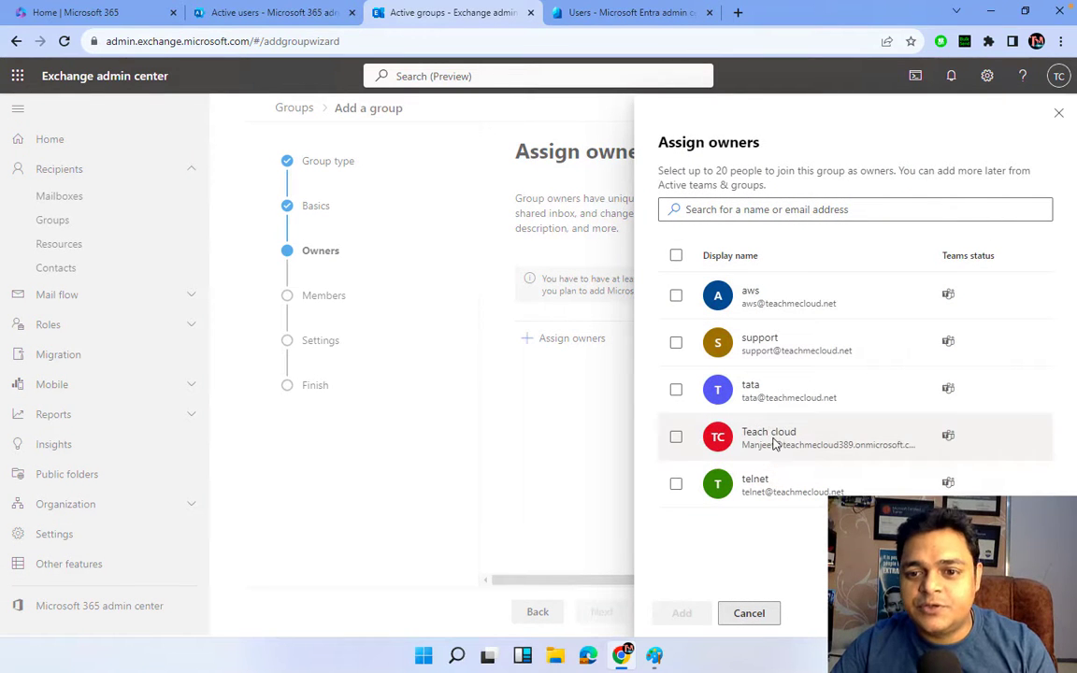
click(773, 441)
click(684, 613)
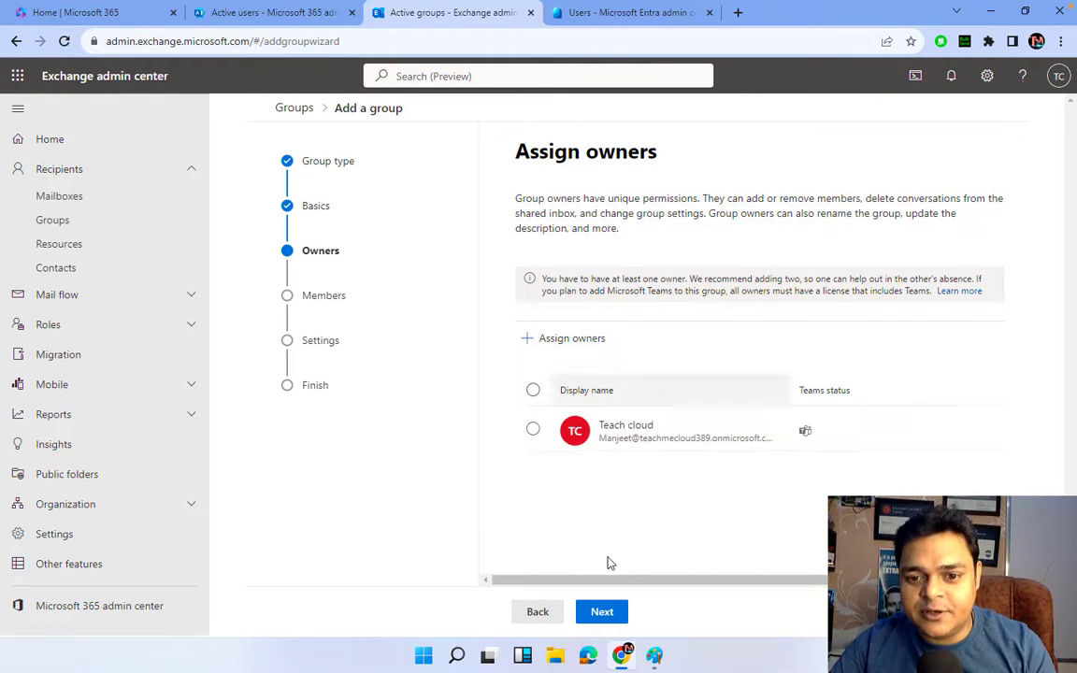
click(602, 613)
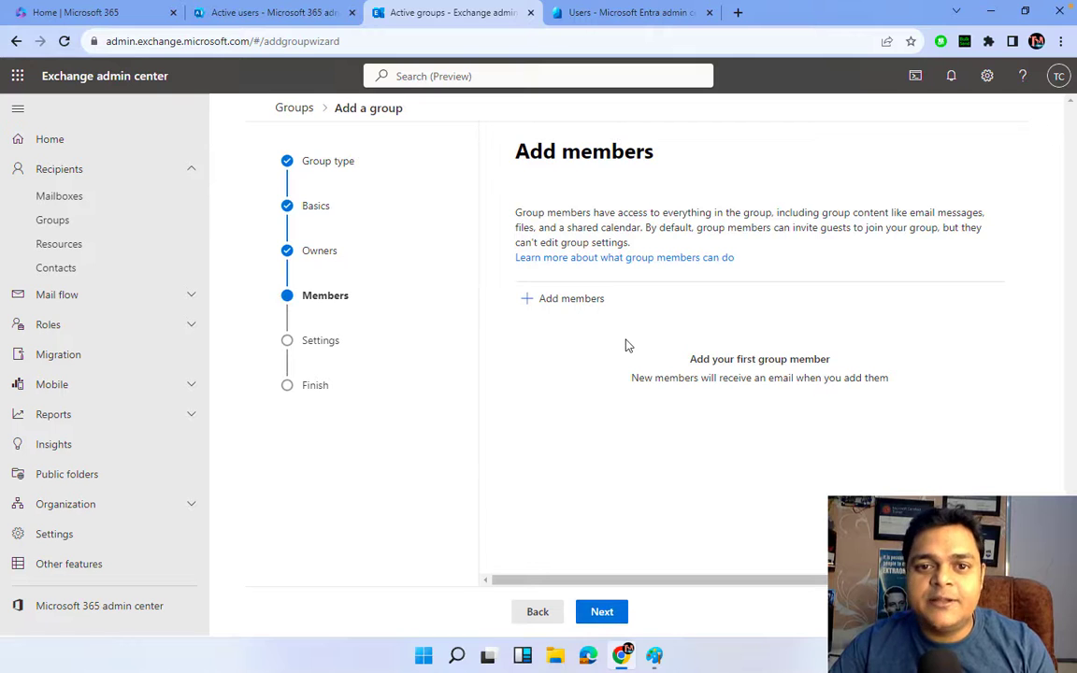
Add aws and tata as L&D members and continue to the group settings
click(570, 299)
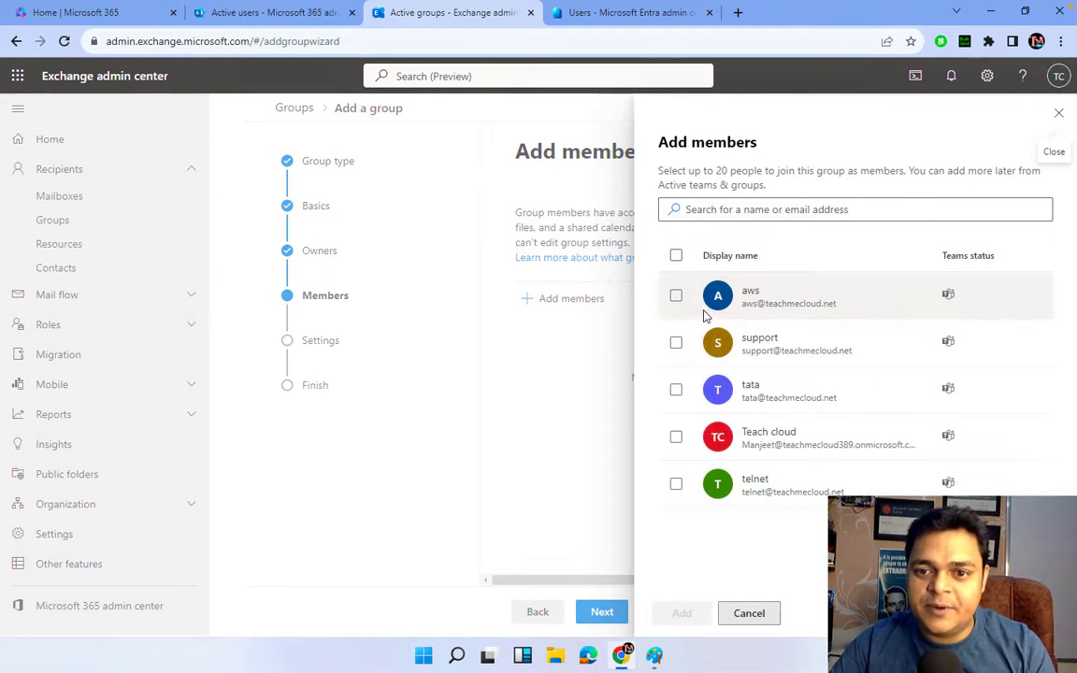
click(674, 298)
click(676, 391)
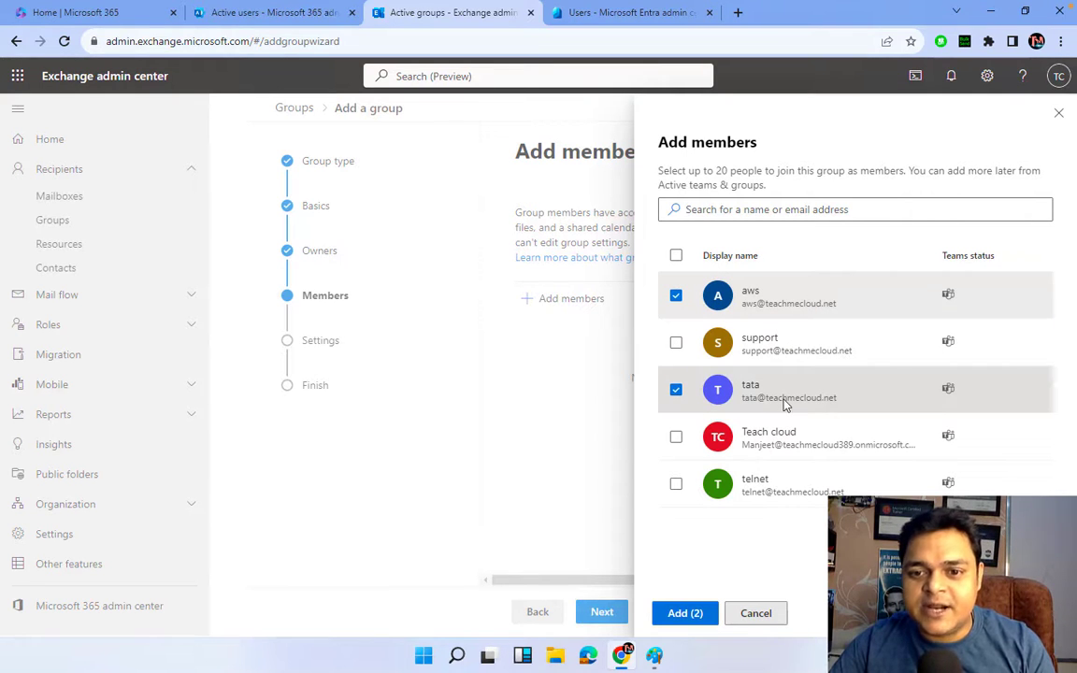
click(685, 614)
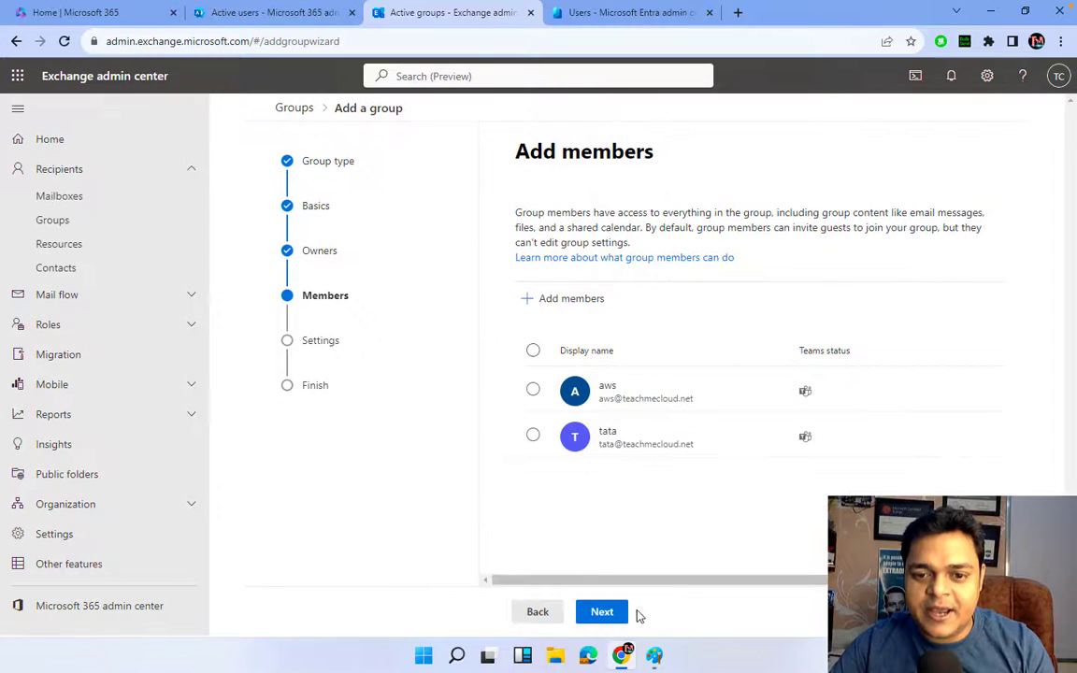
click(604, 613)
click(623, 321)
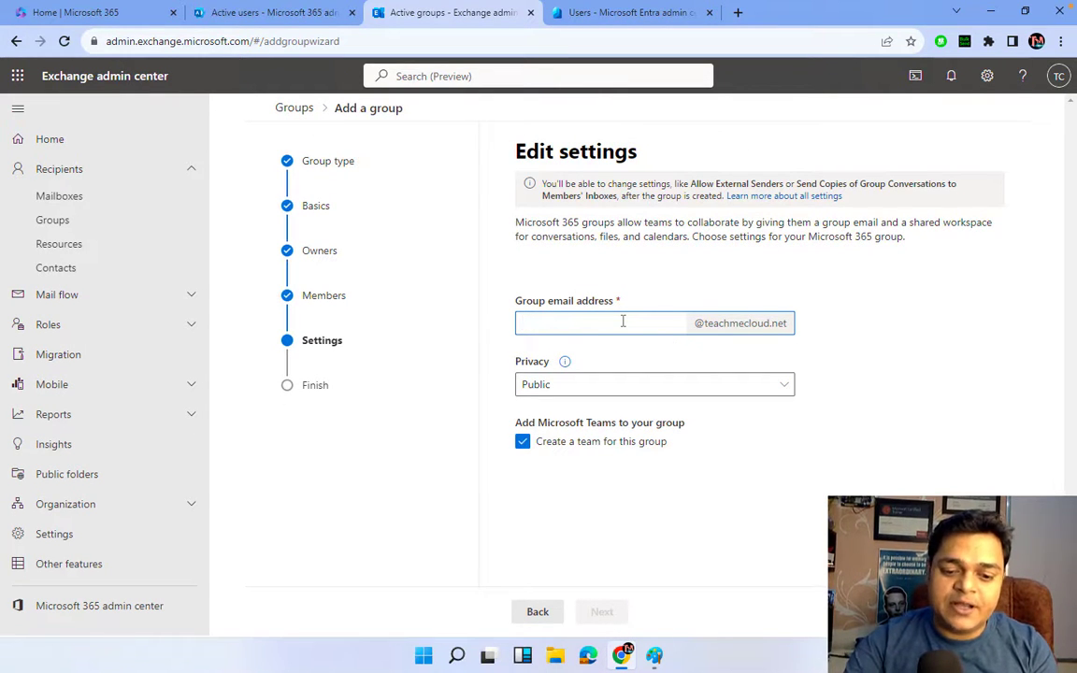
Set the group email address to LnD and keep the privacy Public
text(L7)
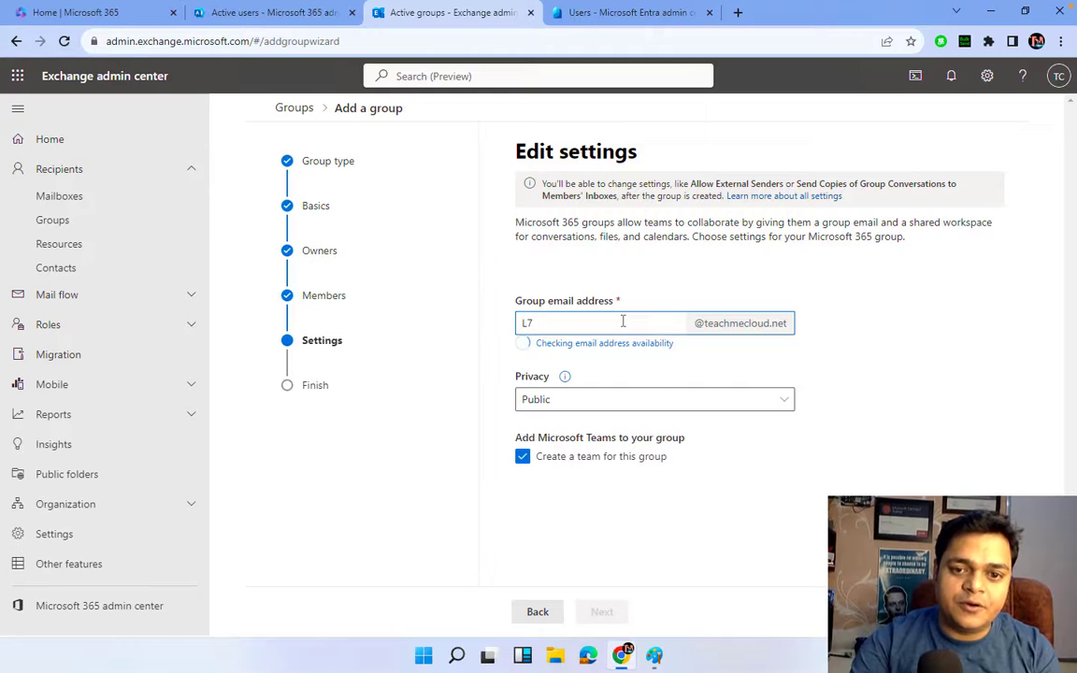
text(&D)
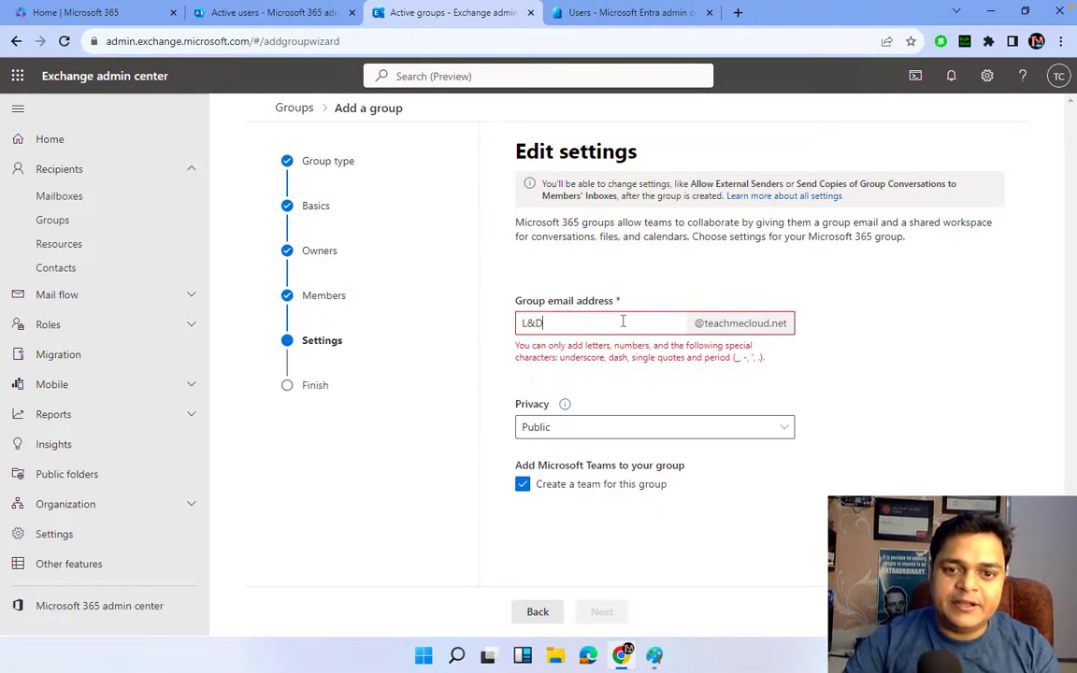
click(536, 323)
key(BackSpace)
text(n)
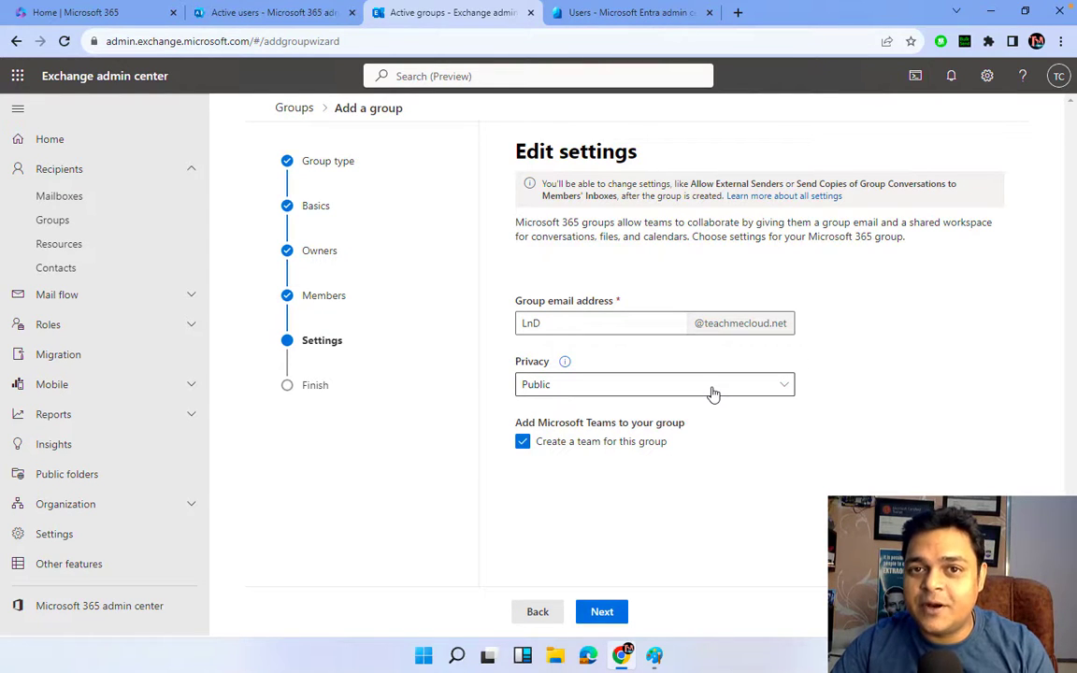
click(591, 387)
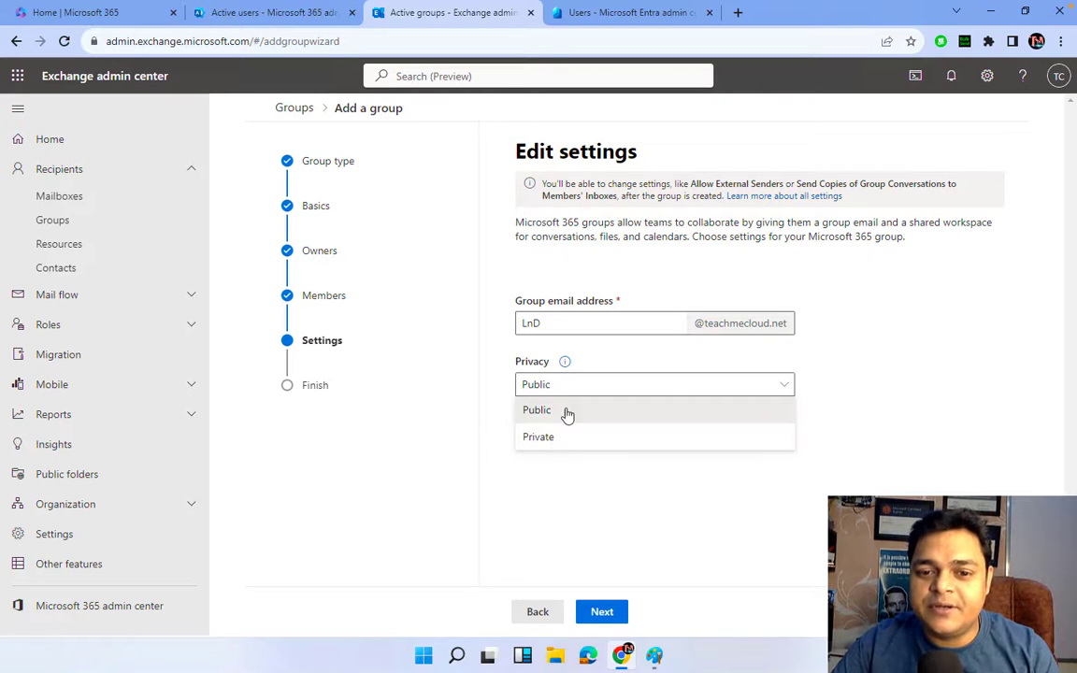
click(573, 416)
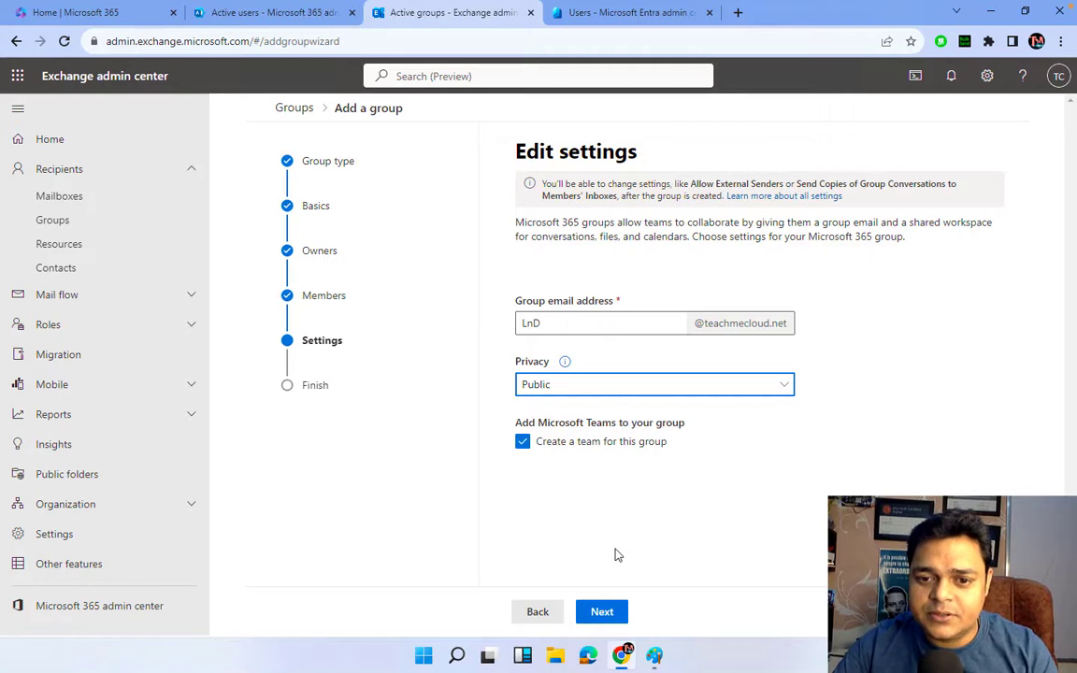
Review the L&D summary (owner, members, email, Public, Teams) and create the group
click(606, 612)
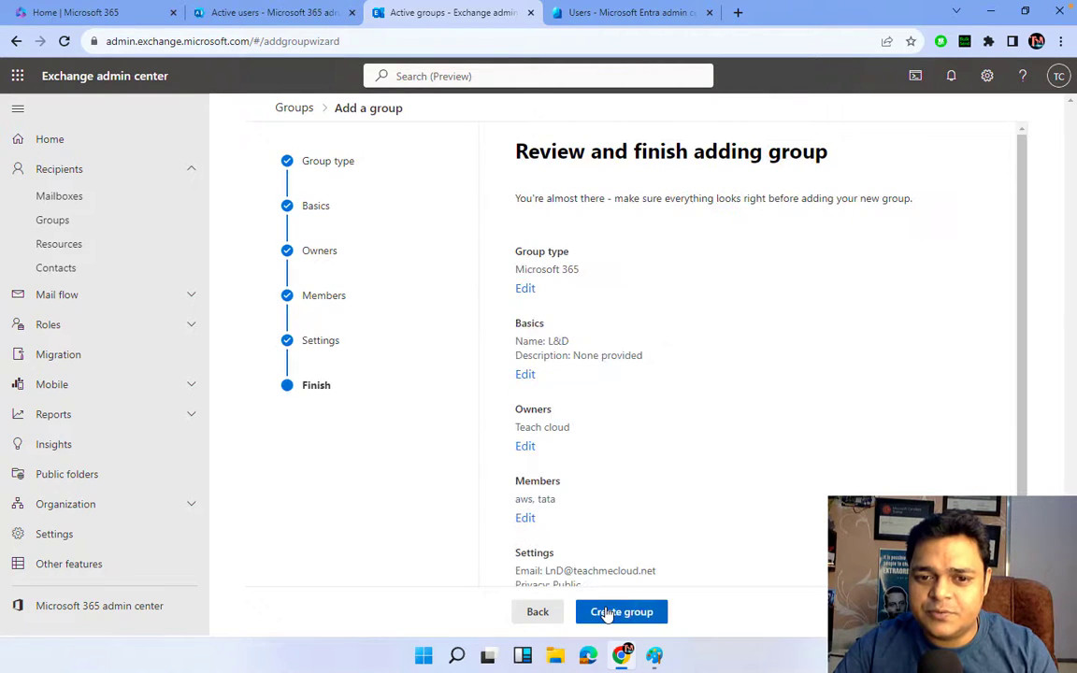
scroll(659, 408, down, 2)
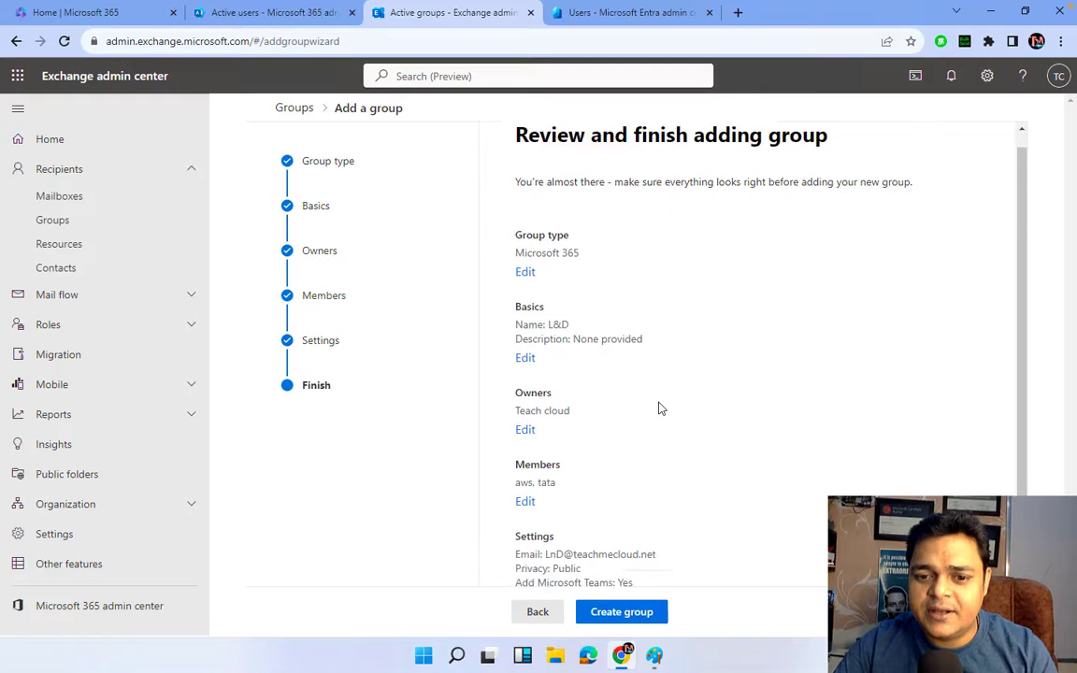
click(622, 613)
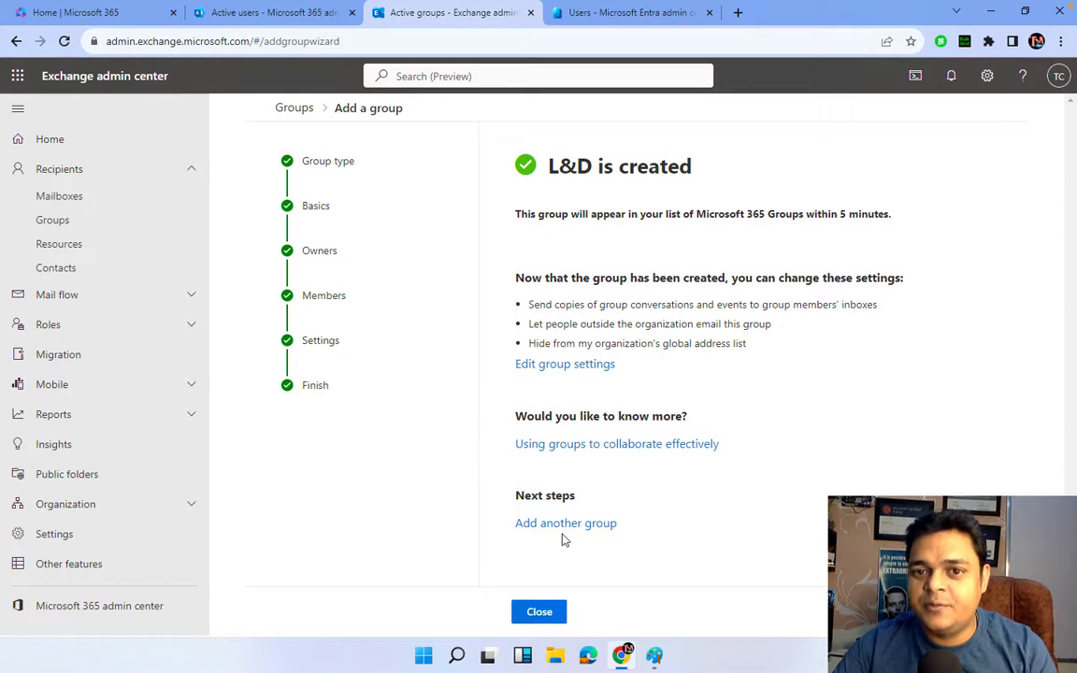
Close the confirmation to return to the Groups list, now showing L&D
click(543, 613)
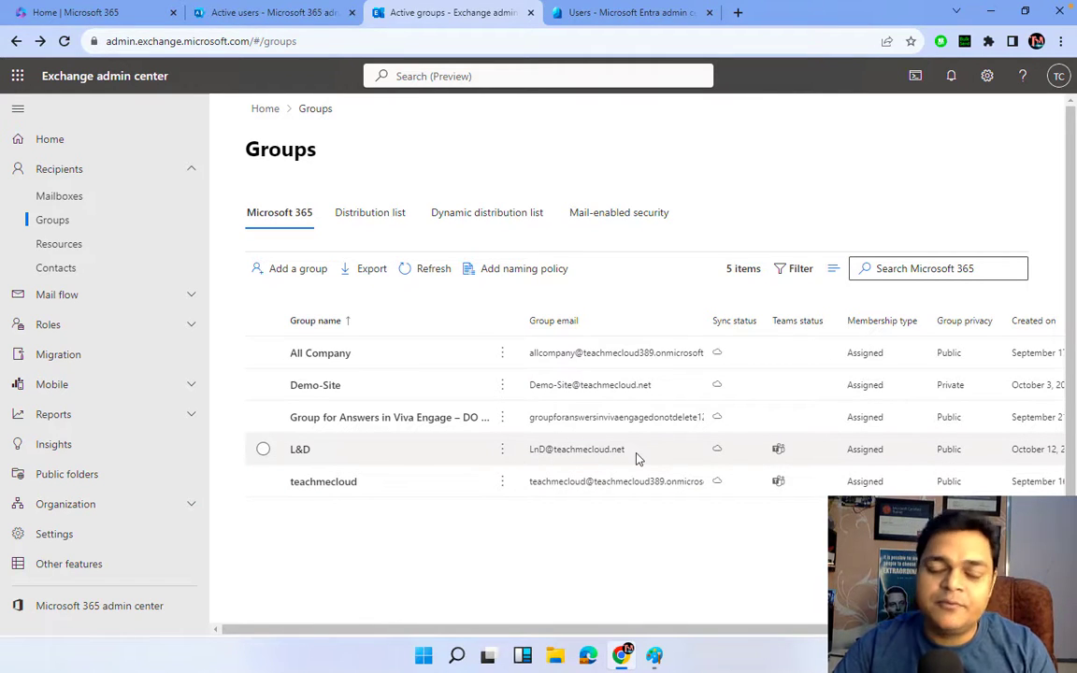
Open office.com in a new Chrome Incognito window
click(737, 12)
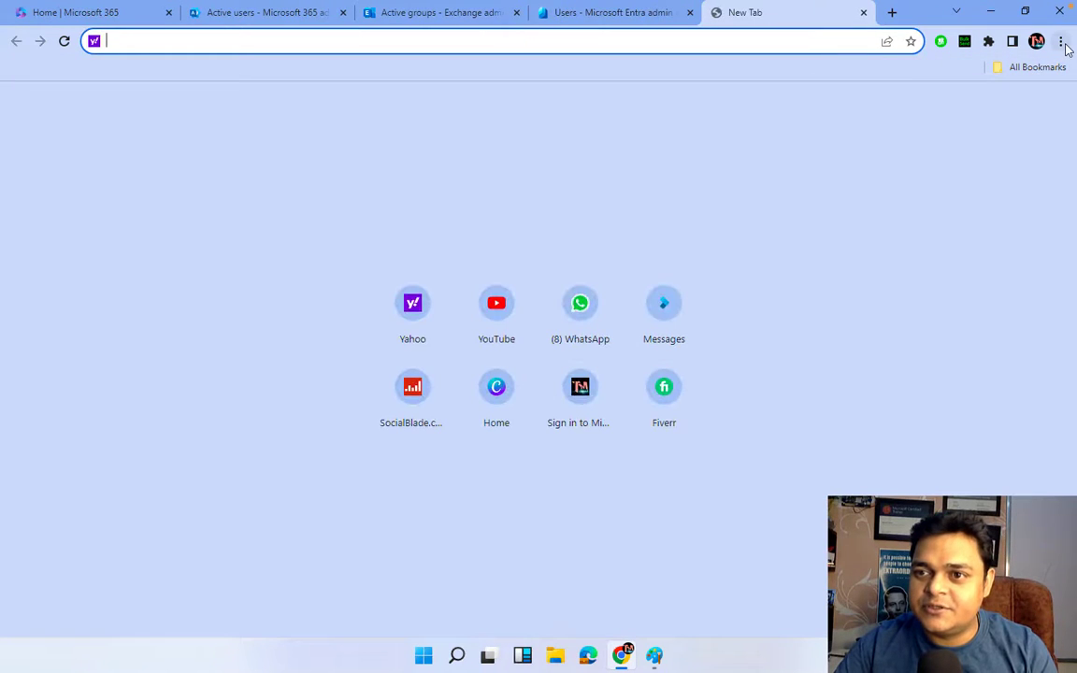
click(1062, 43)
click(933, 95)
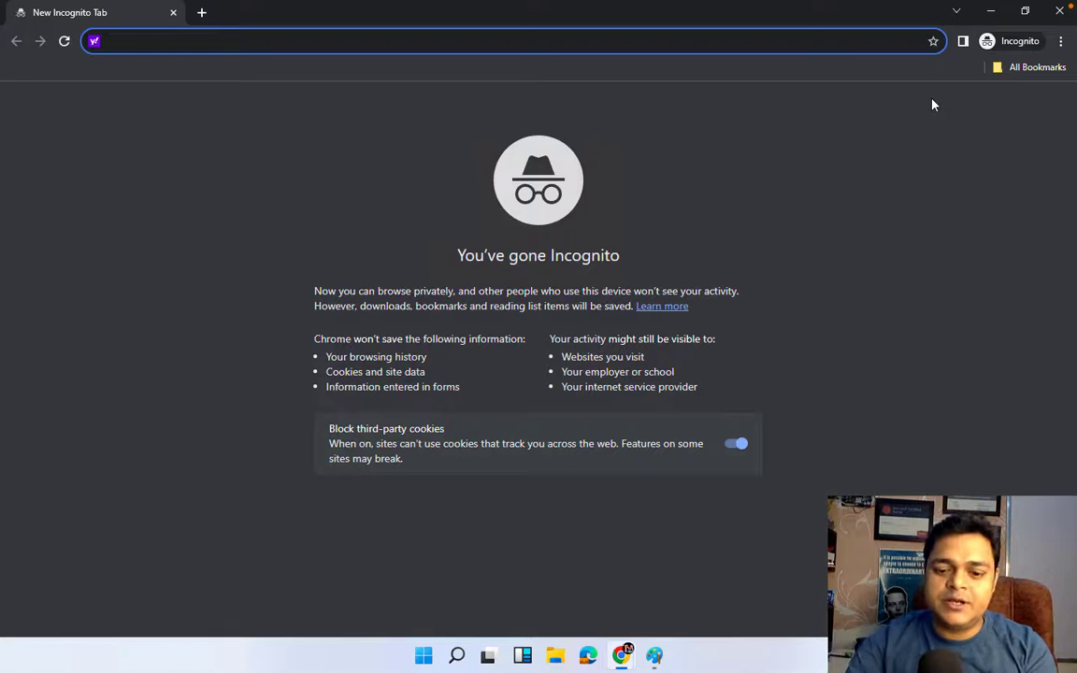
text(office.com)
key(Return)
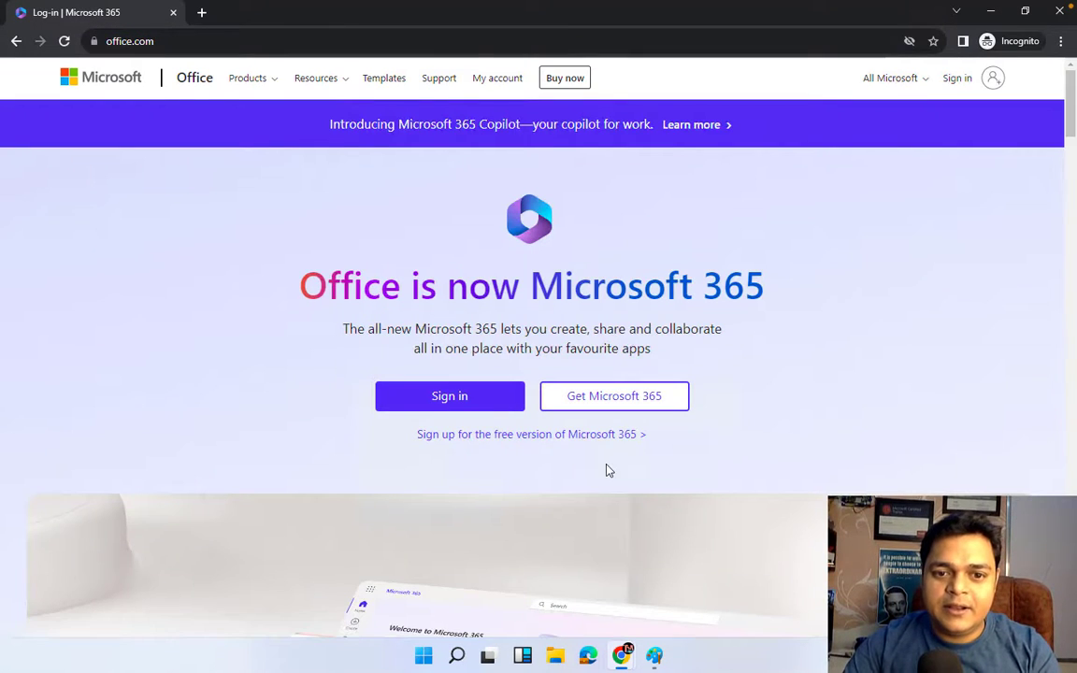
Sign in to Microsoft 365 with the first member's email address and password
click(452, 397)
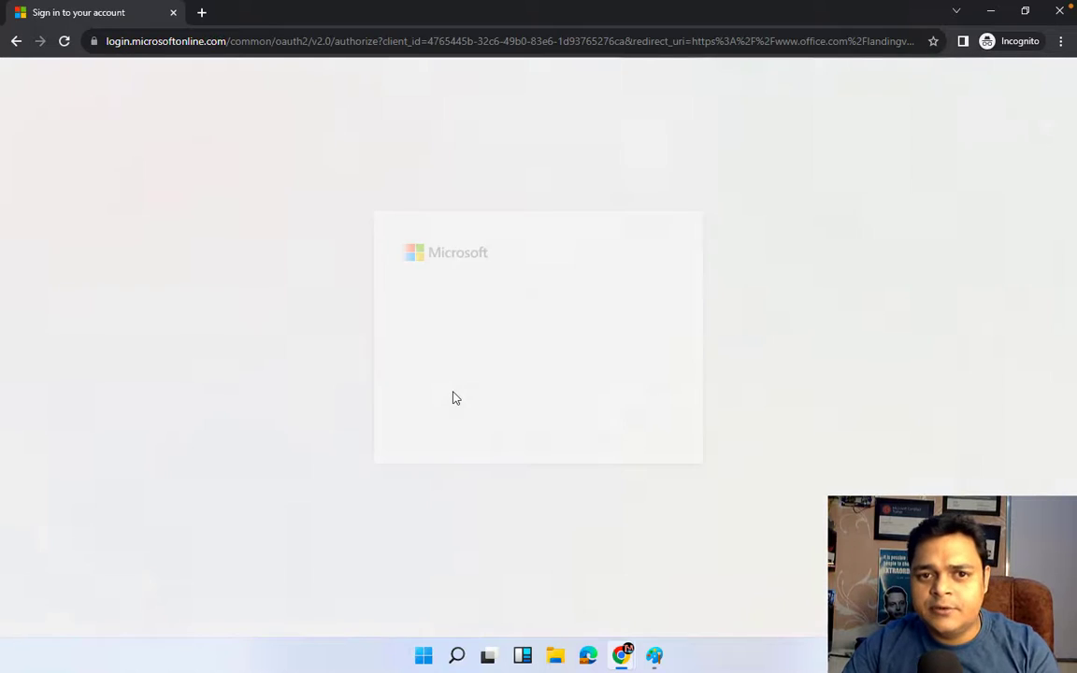
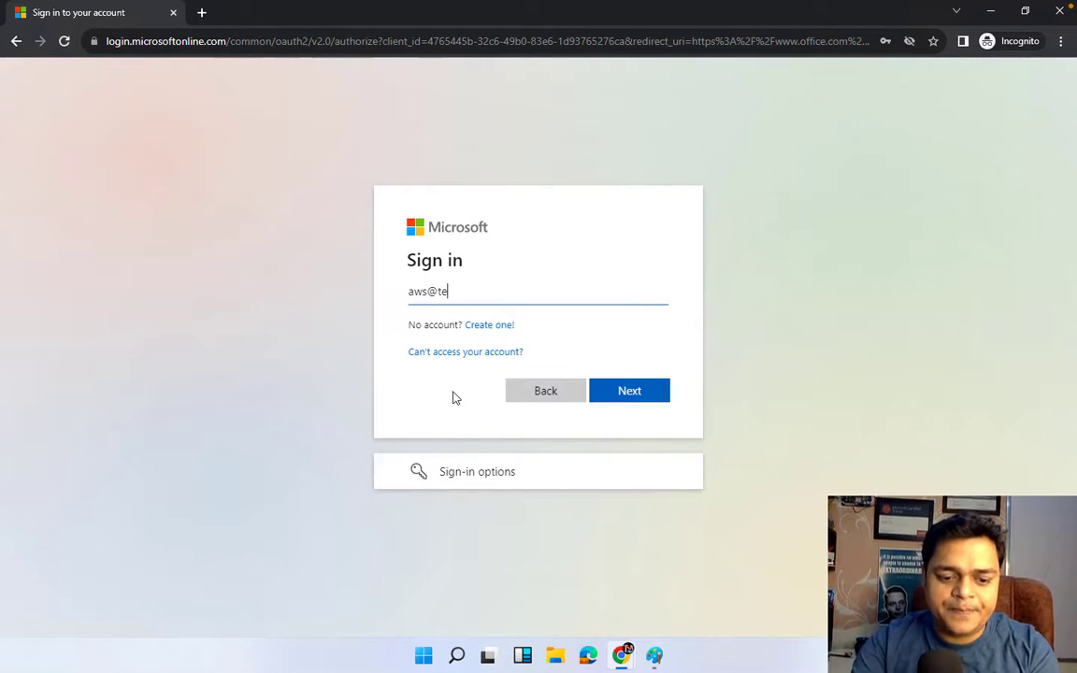
key(Return)
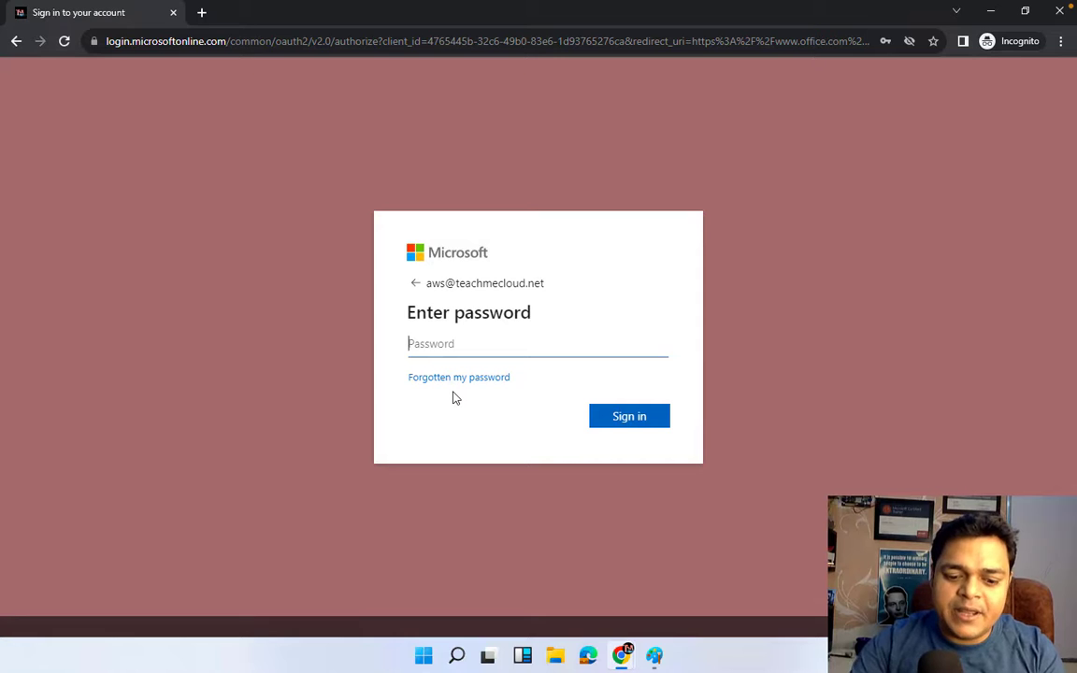
text(*********)
key(Return)
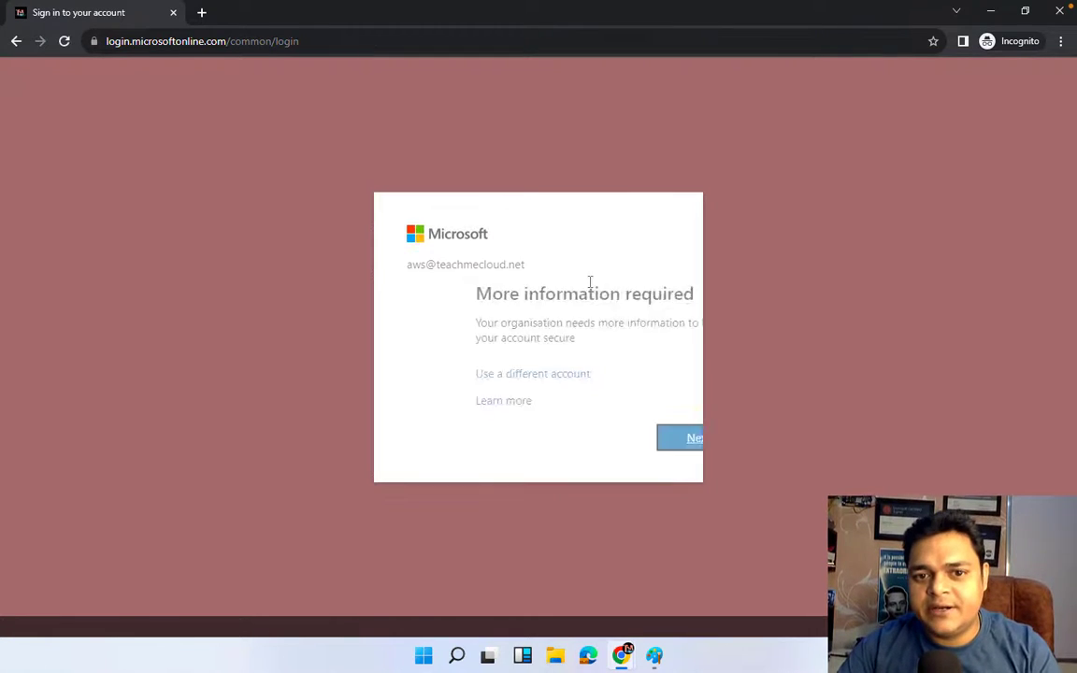
Skip the Authenticator setup and decline staying signed in
click(598, 438)
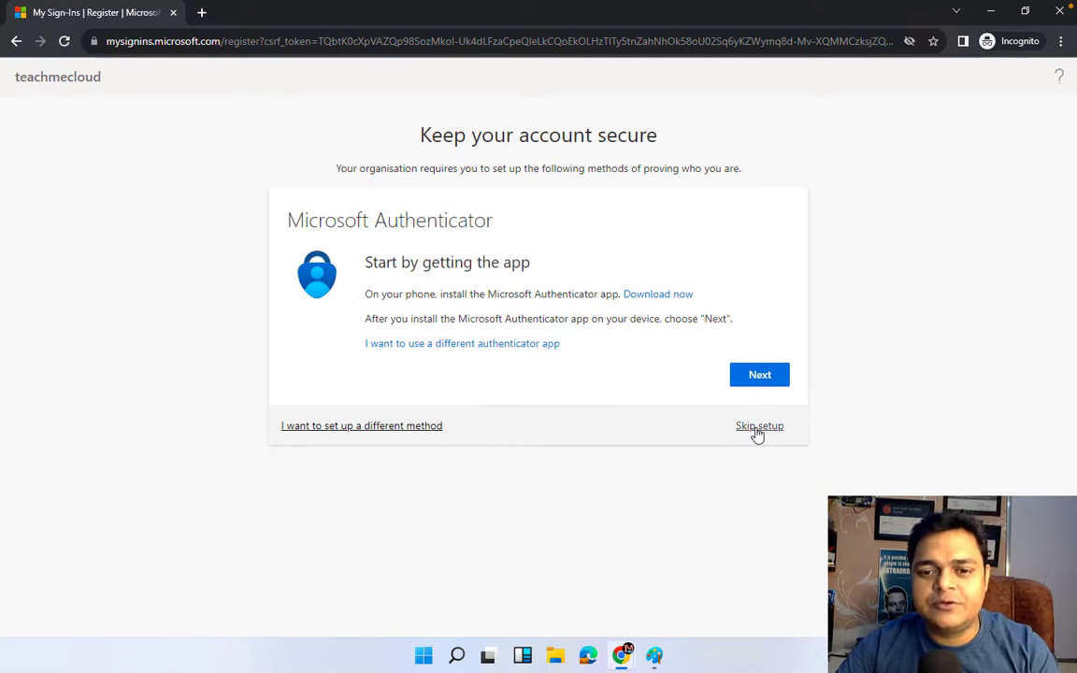
click(757, 429)
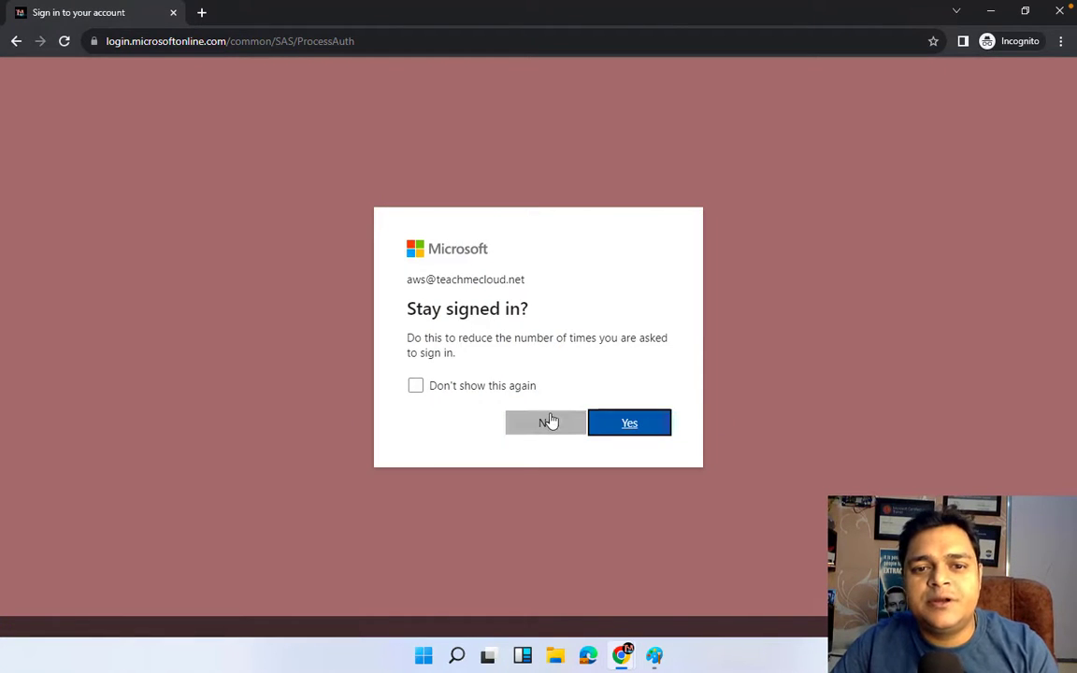
click(548, 421)
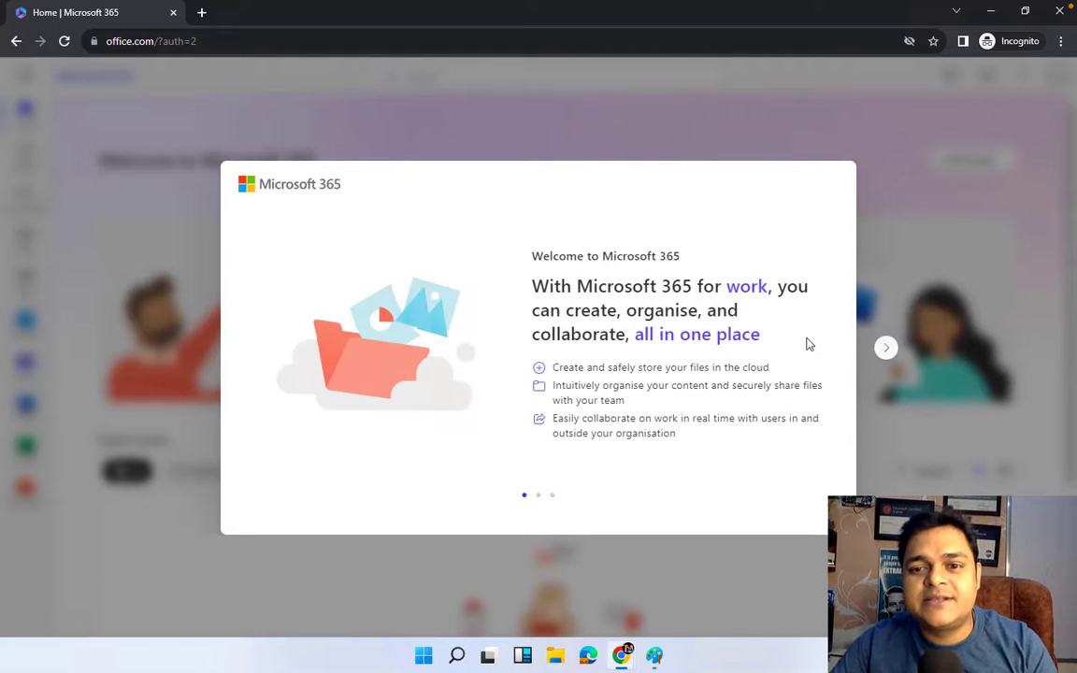
Finish the three-slide welcome tour, close the Create with Microsoft 365 tip, and switch to the Mac desktop
click(887, 349)
click(884, 347)
click(884, 348)
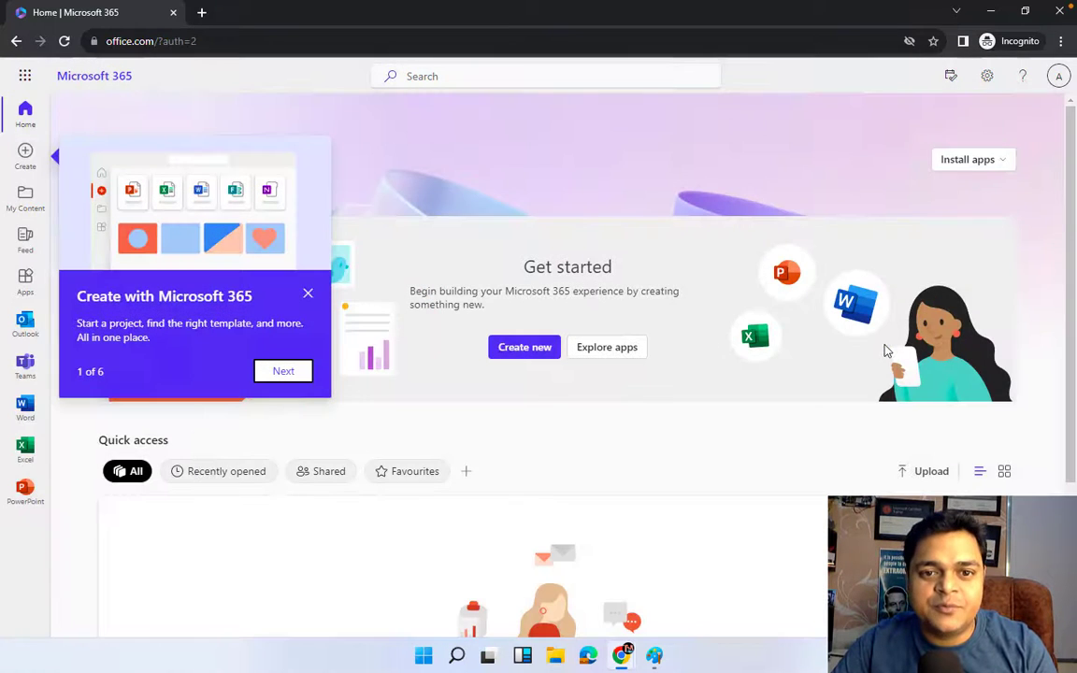
click(308, 296)
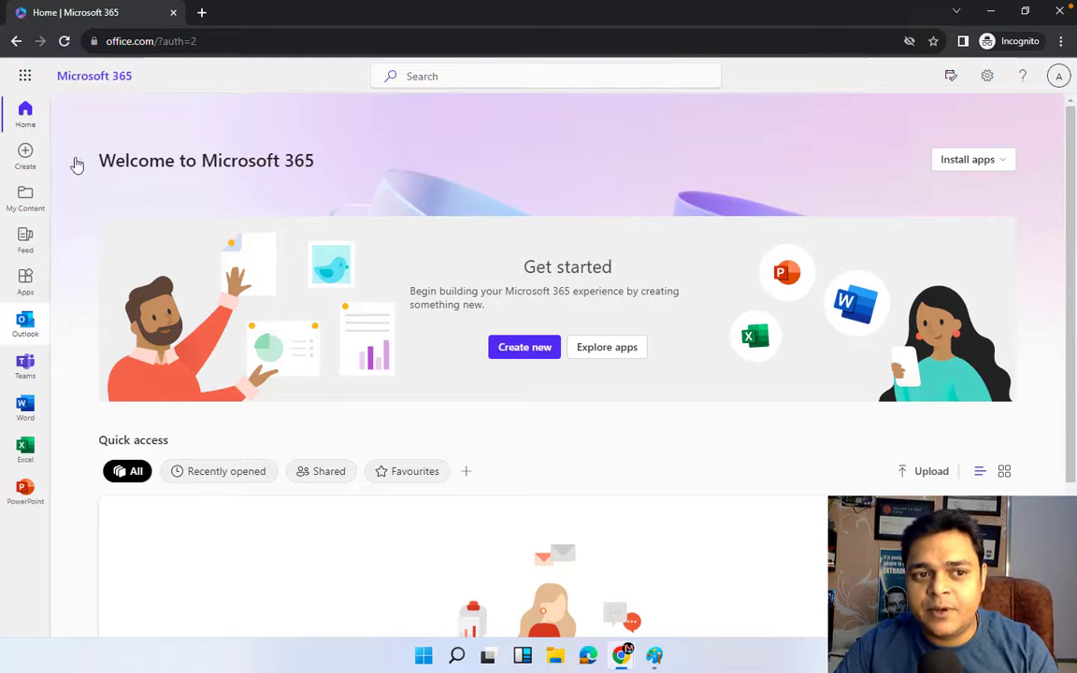
key(ctrl+Left)
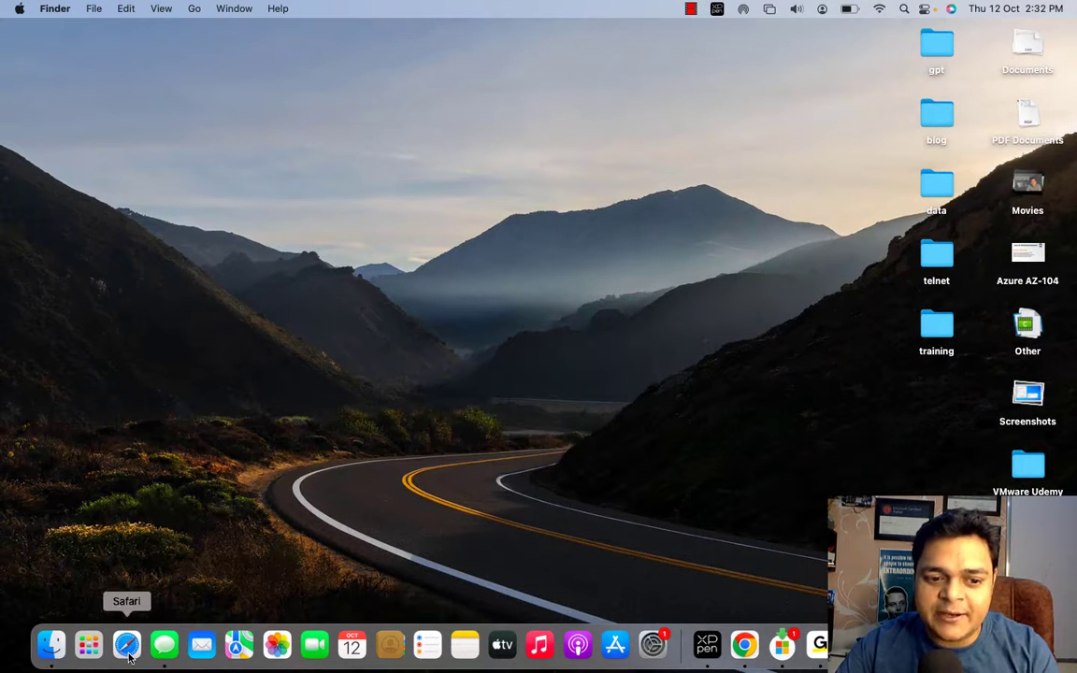
Launch Google Chrome and open the Person 1 profile
click(744, 645)
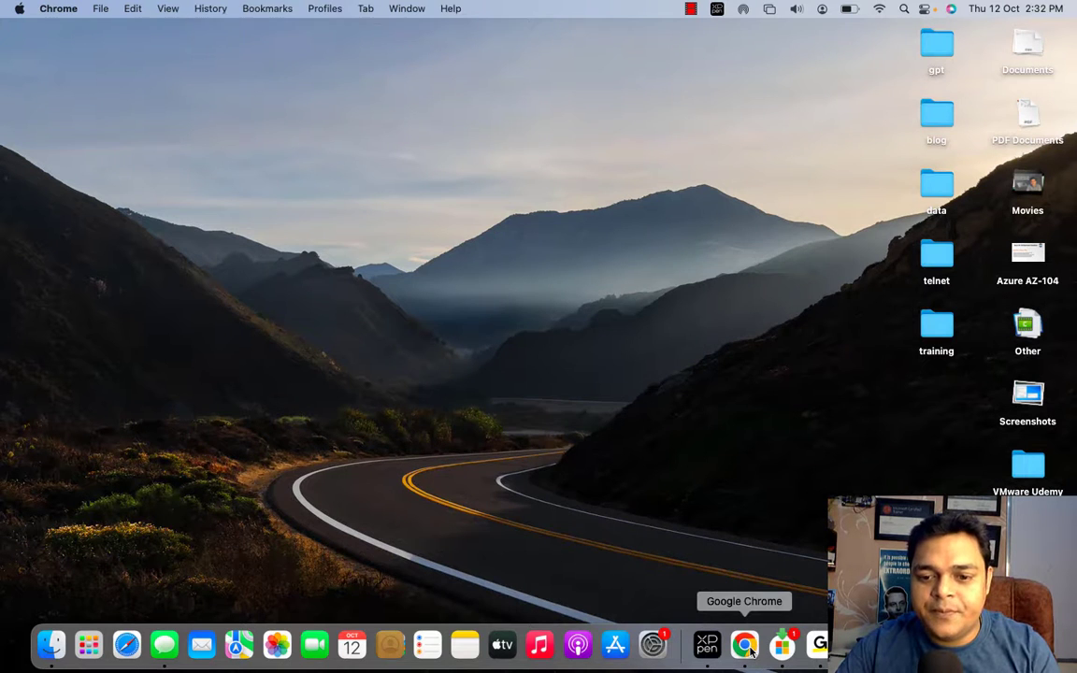
click(196, 35)
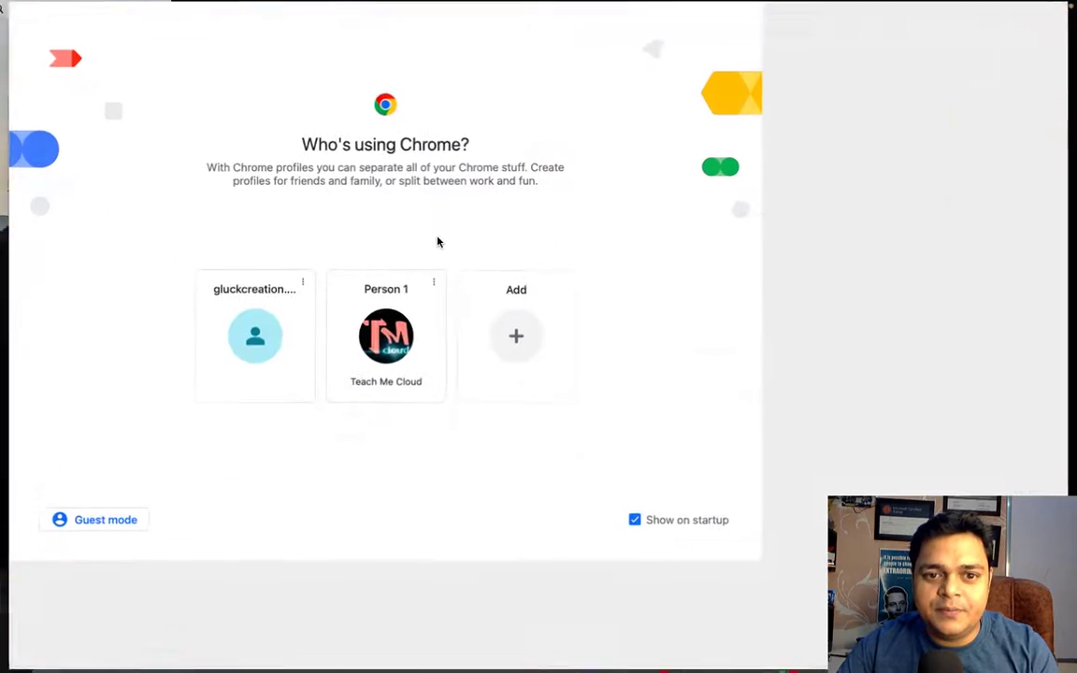
click(545, 425)
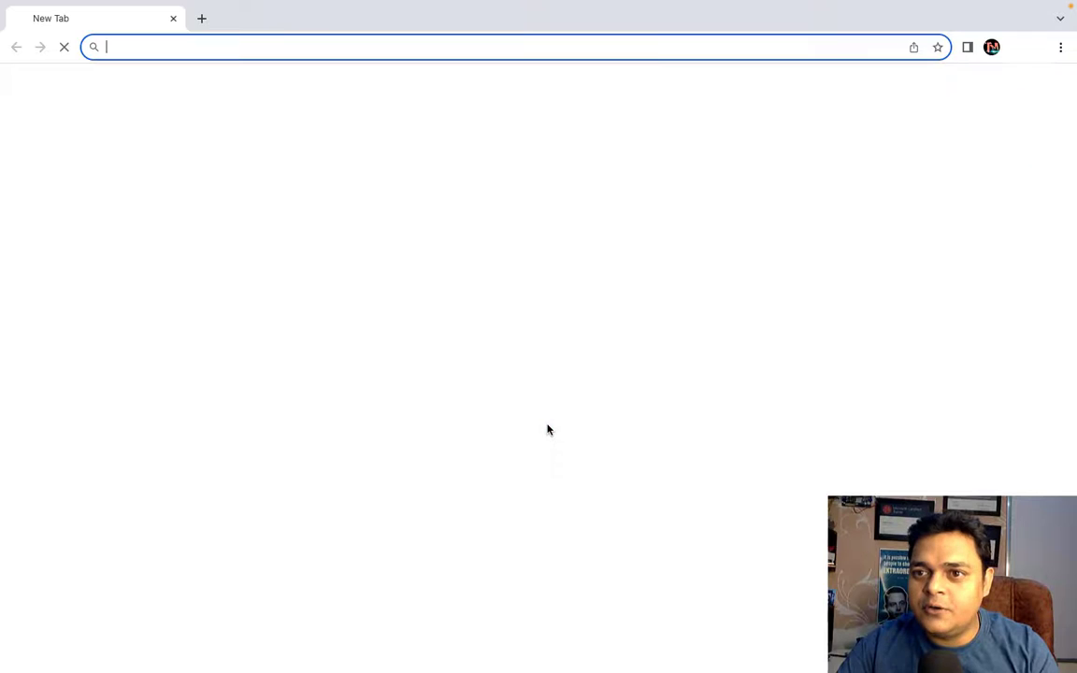
Open a new Incognito window and load office.com
click(1024, 47)
click(932, 144)
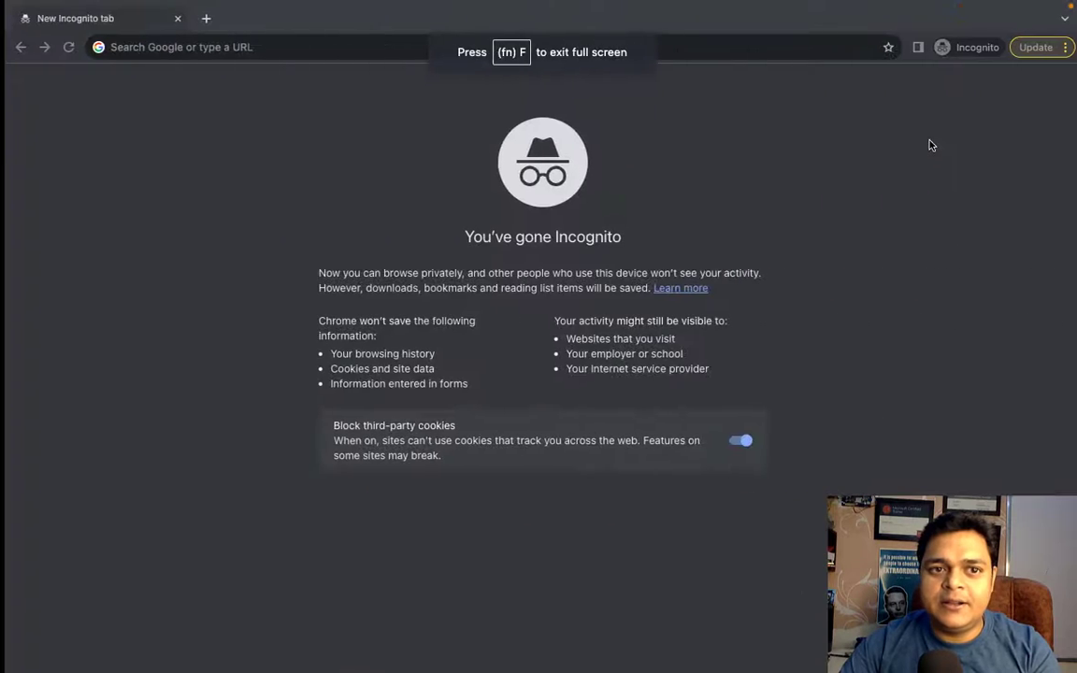
text(office.co)
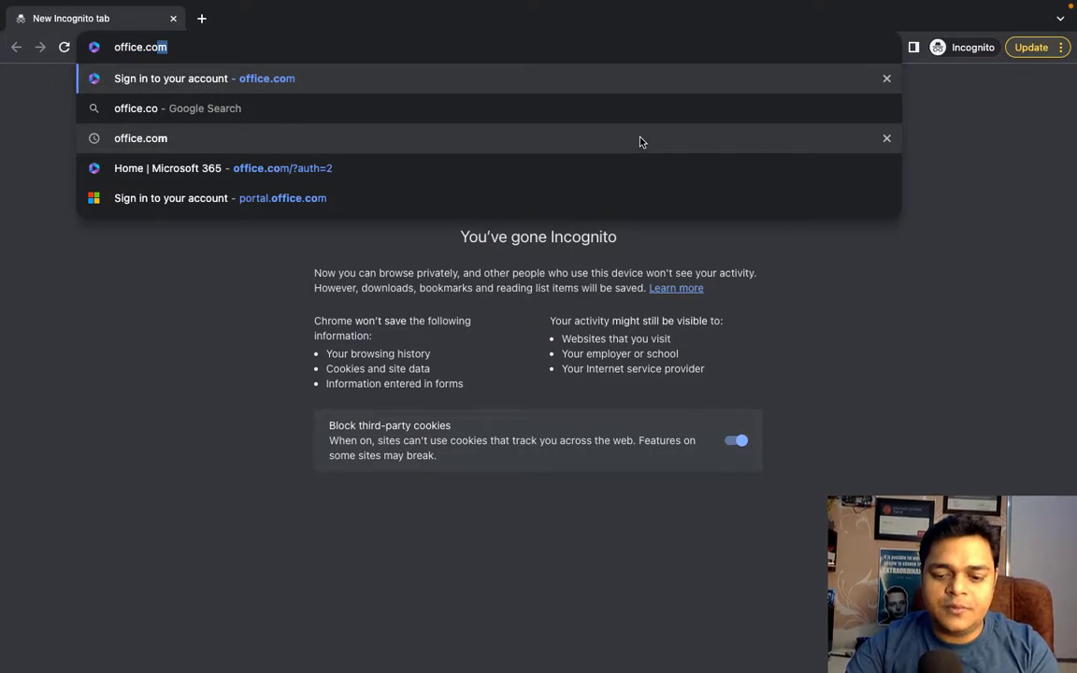
key(Return)
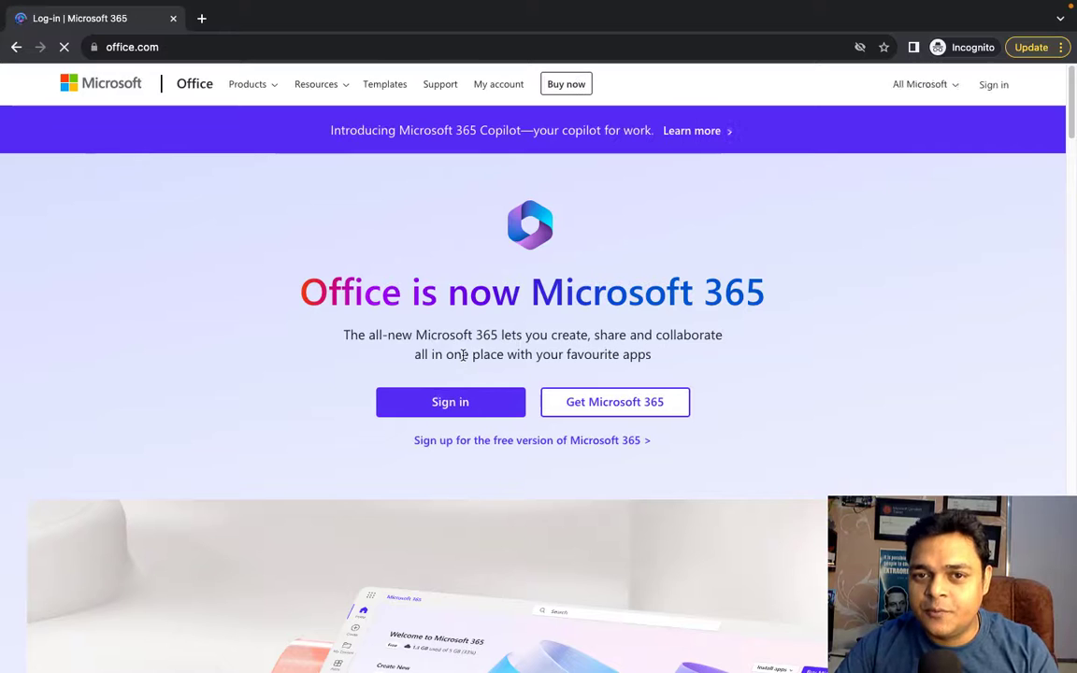
Sign in as the tata member with its email address and password, continuing past the more-information notice
click(444, 410)
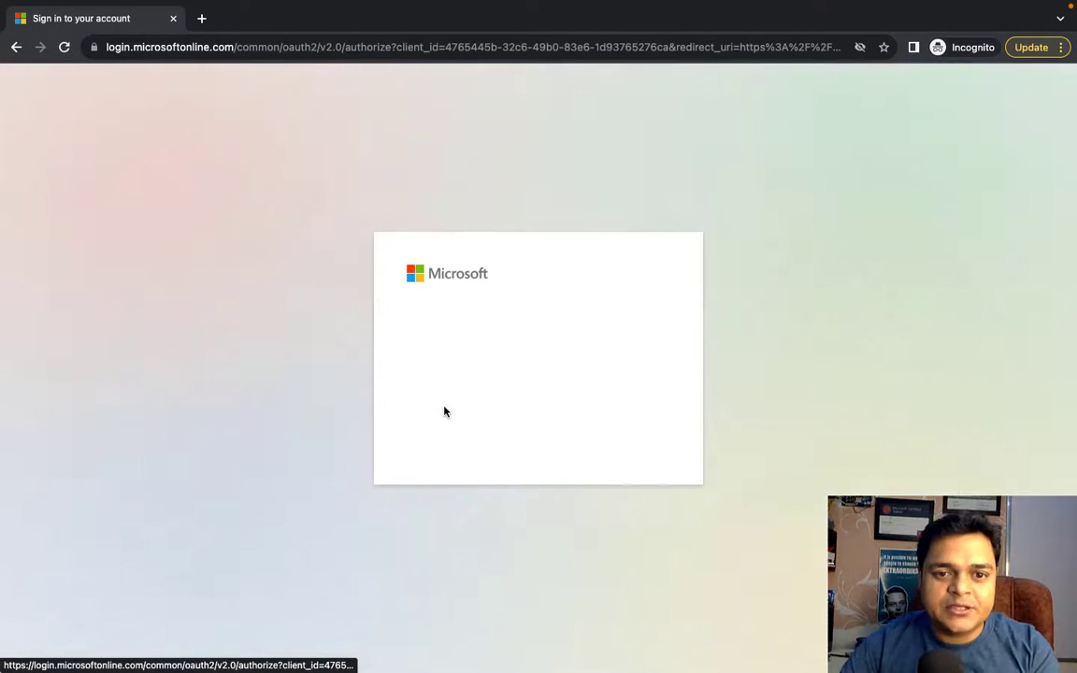
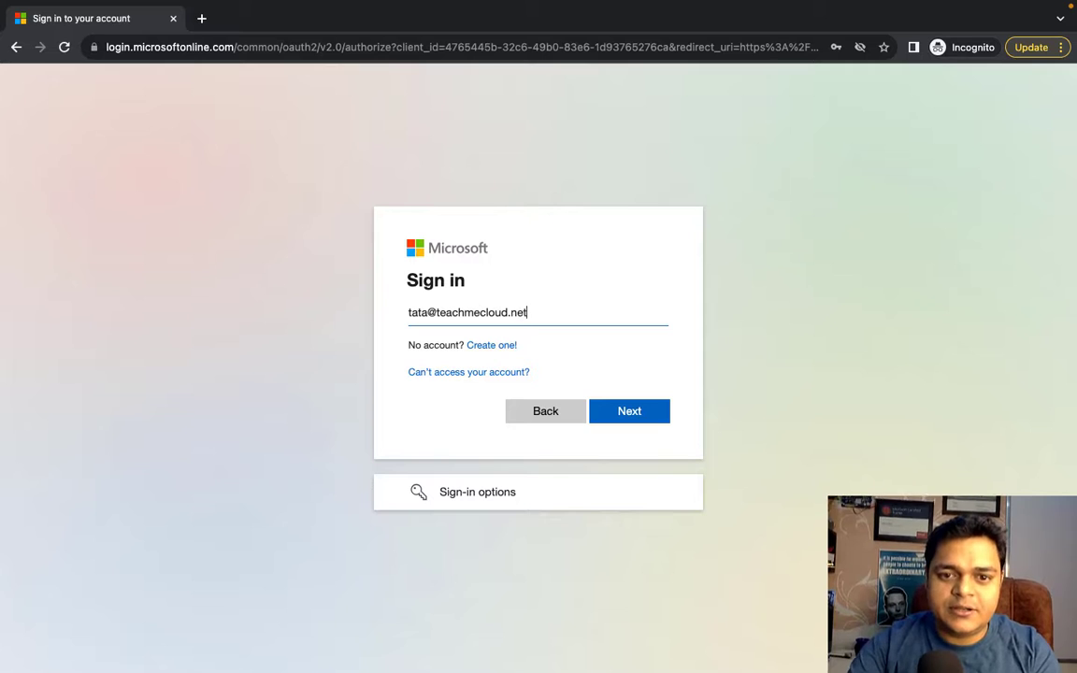
key(Return)
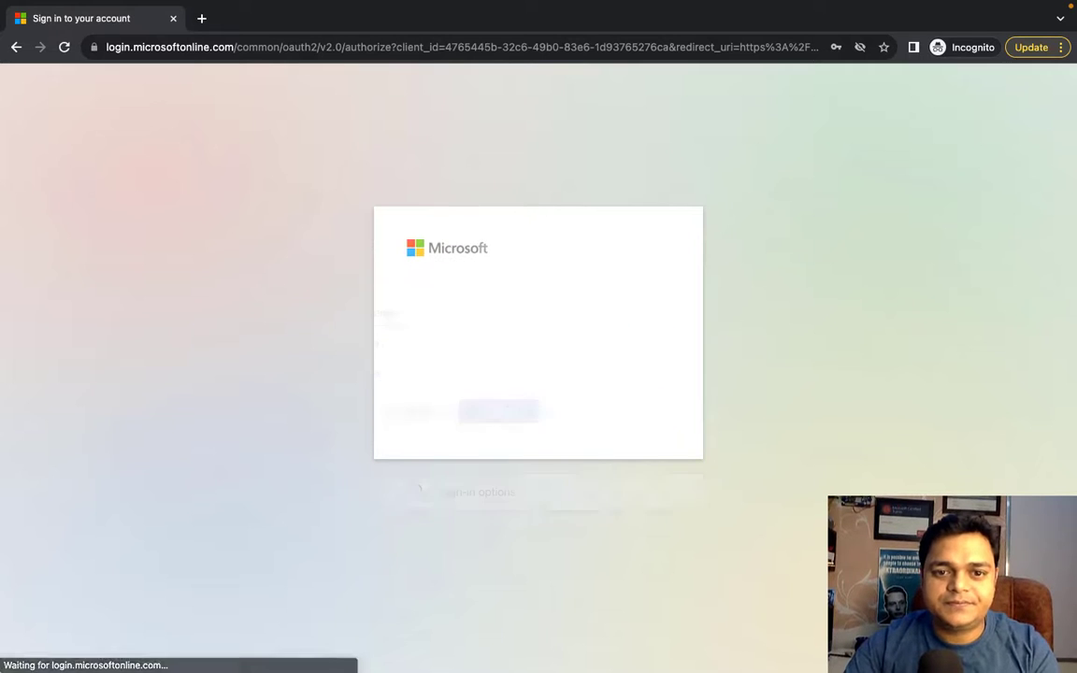
text(••••••••••)
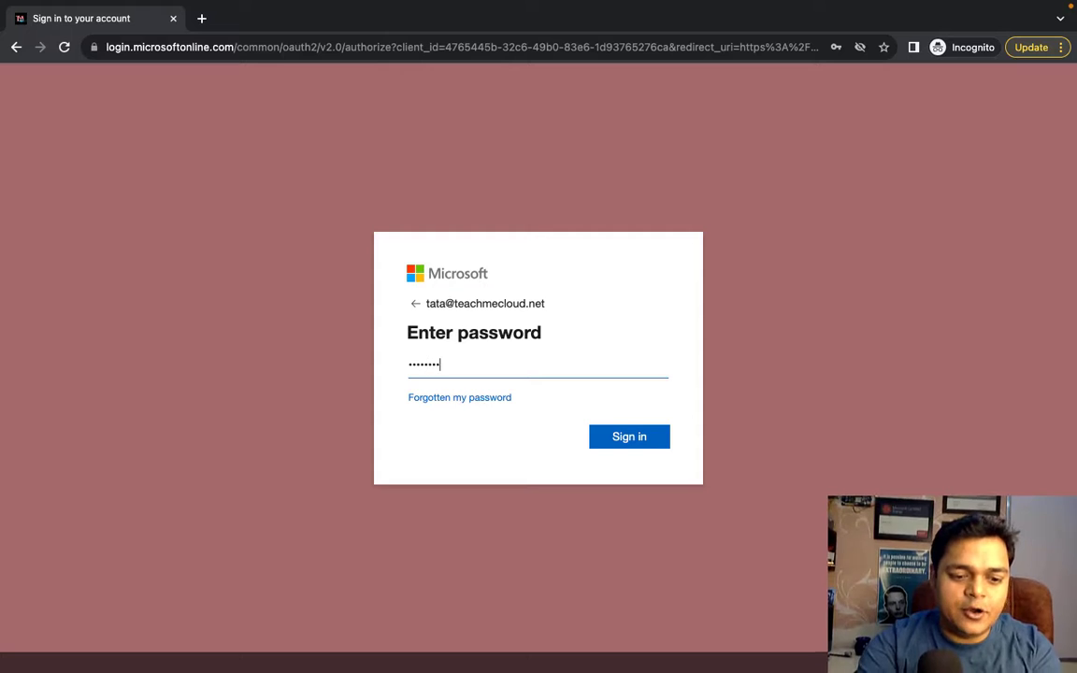
key(Return)
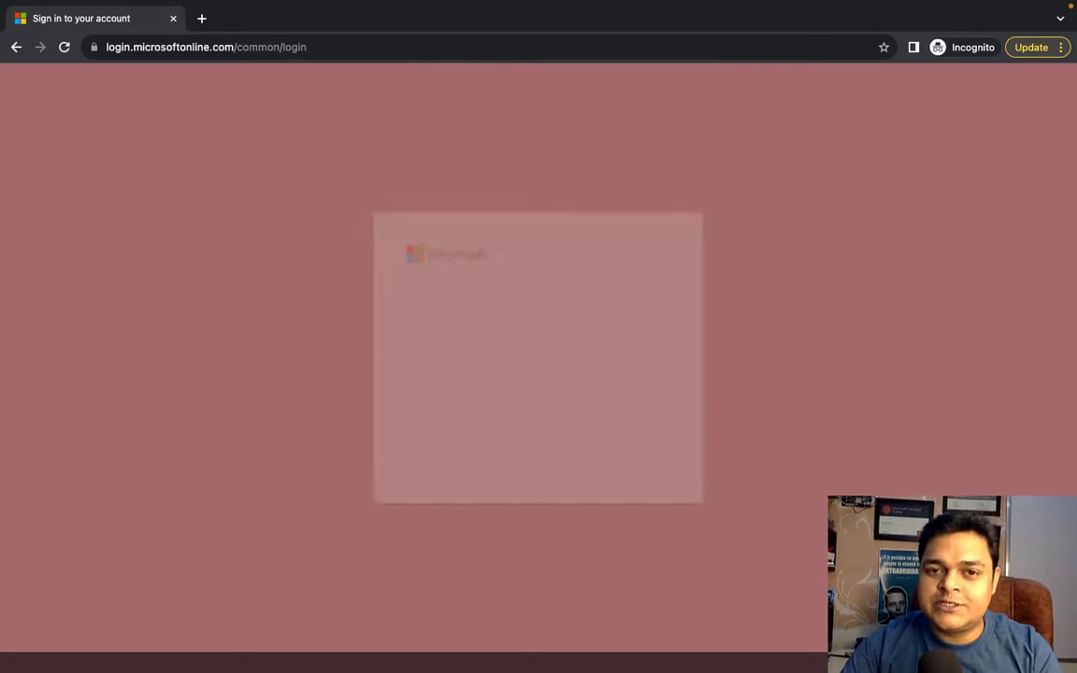
click(605, 469)
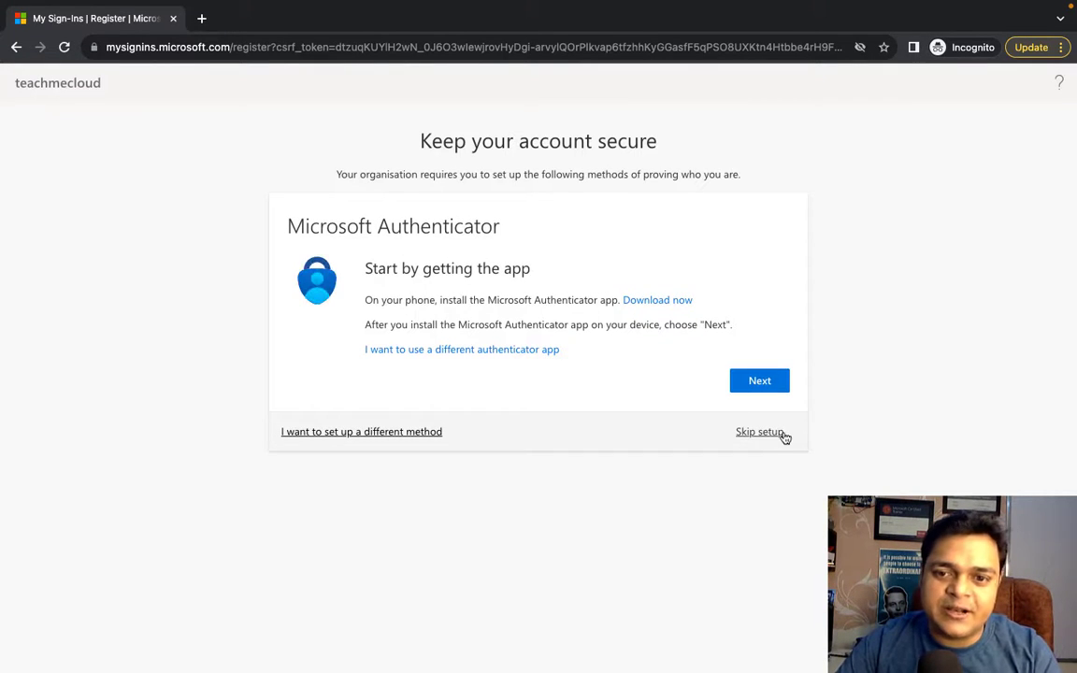
Skip authenticator setup, decline staying signed in, clear the welcome tour and tip, then switch to the desktop
click(760, 433)
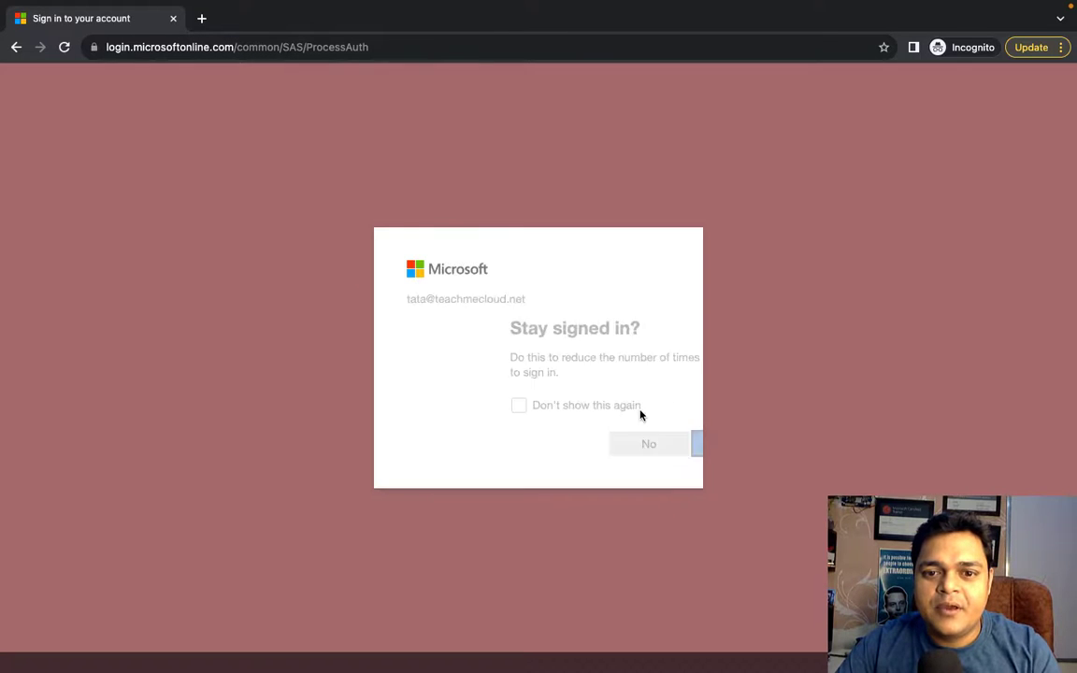
click(552, 447)
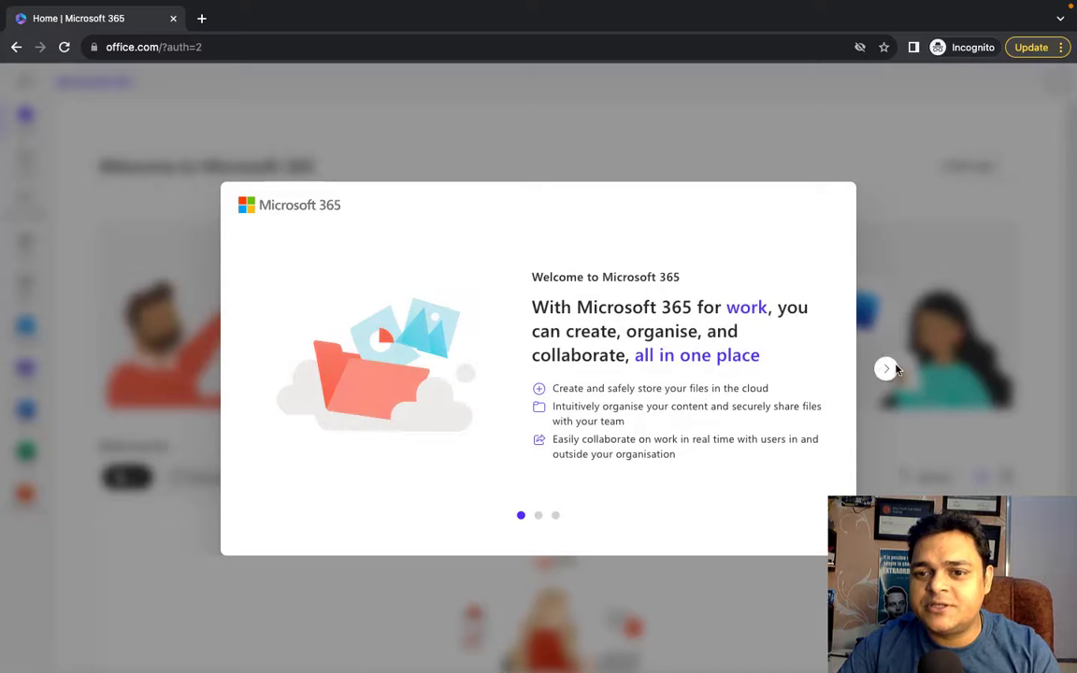
click(888, 369)
click(888, 369)
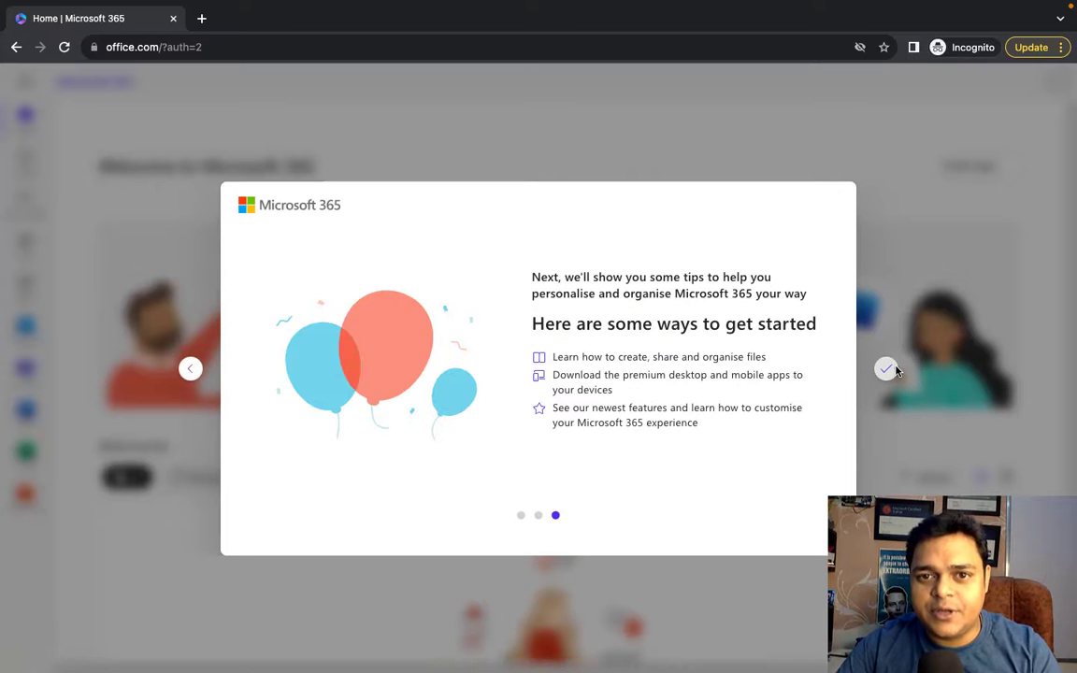
click(887, 368)
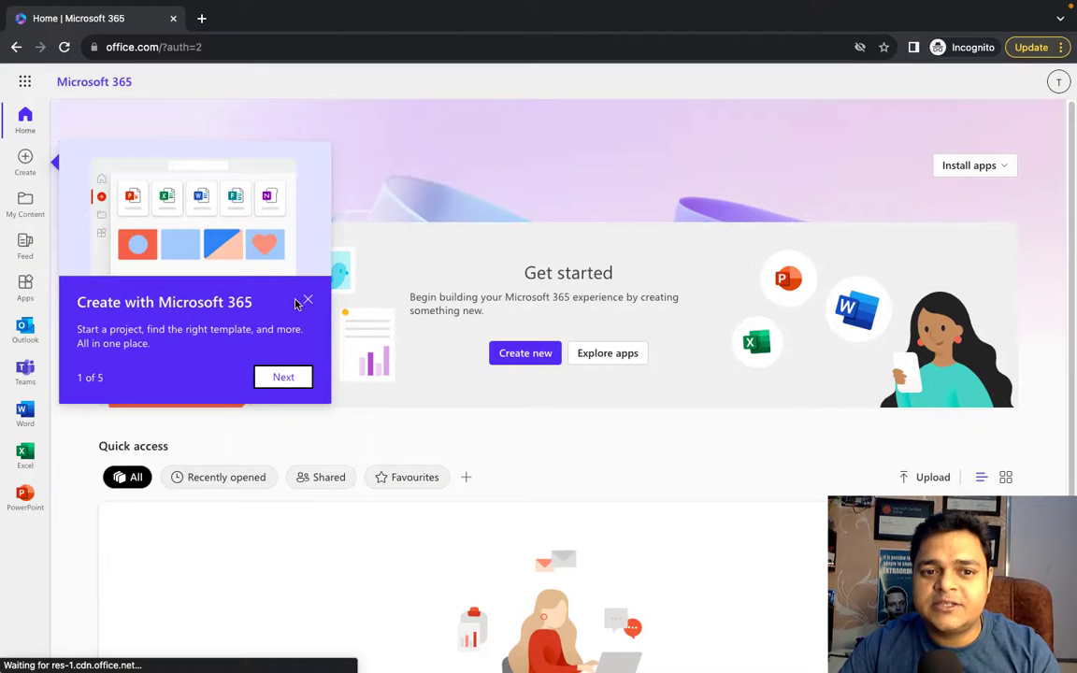
click(307, 301)
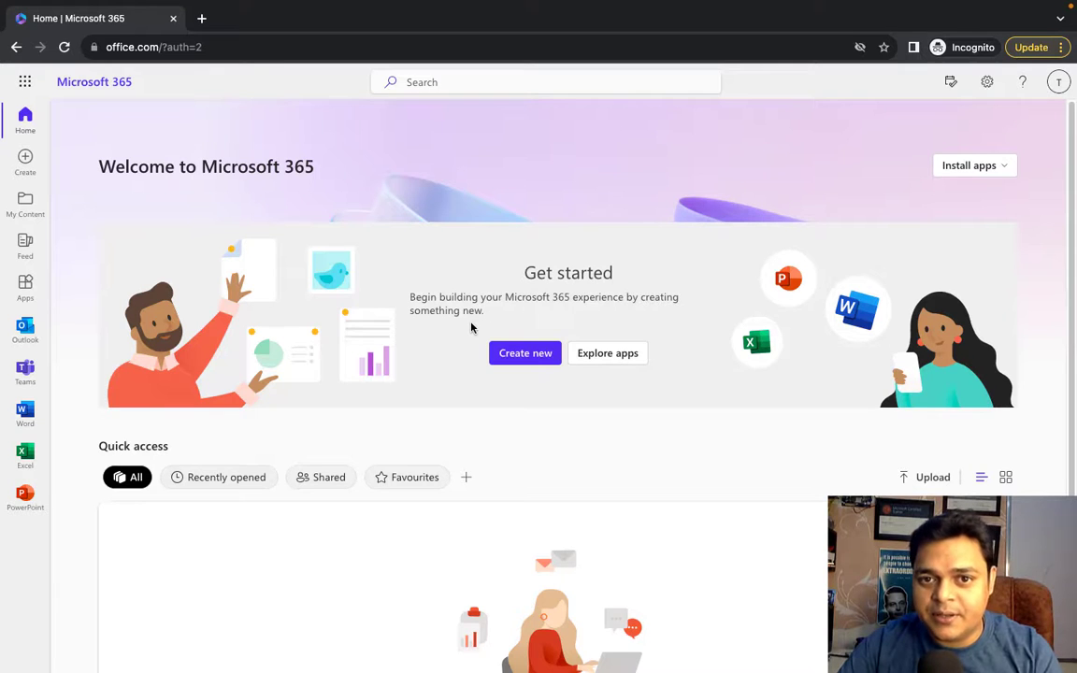
key(ctrl+Left)
key(ctrl+Left)
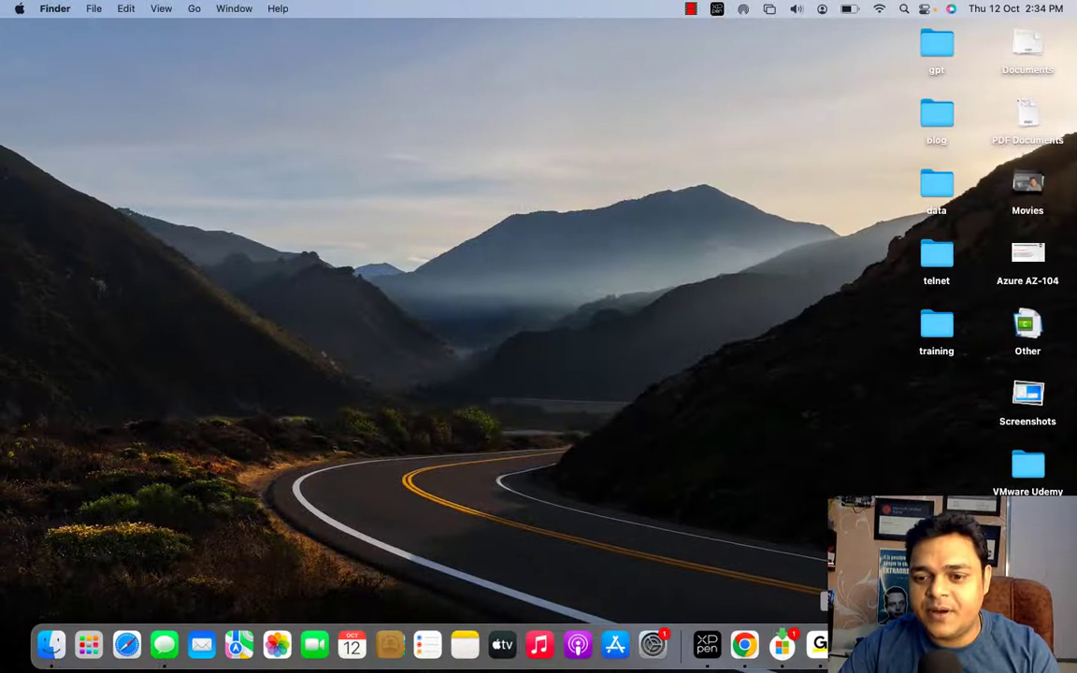
Pause the screen recording from the recorder icon's menu
right_click(977, 645)
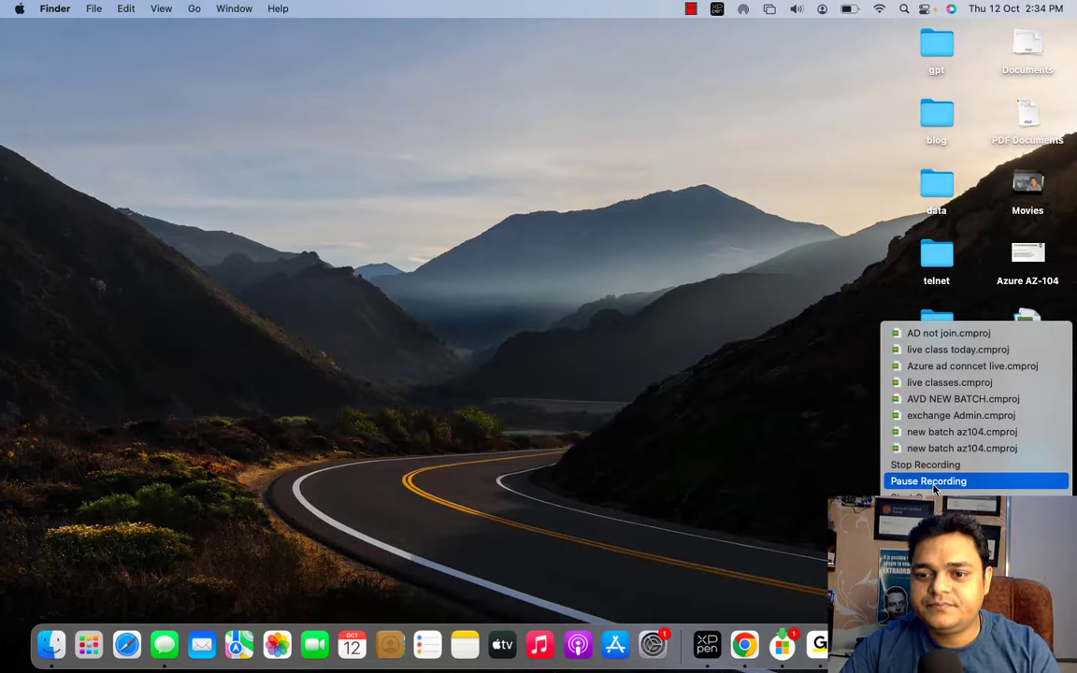
click(929, 480)
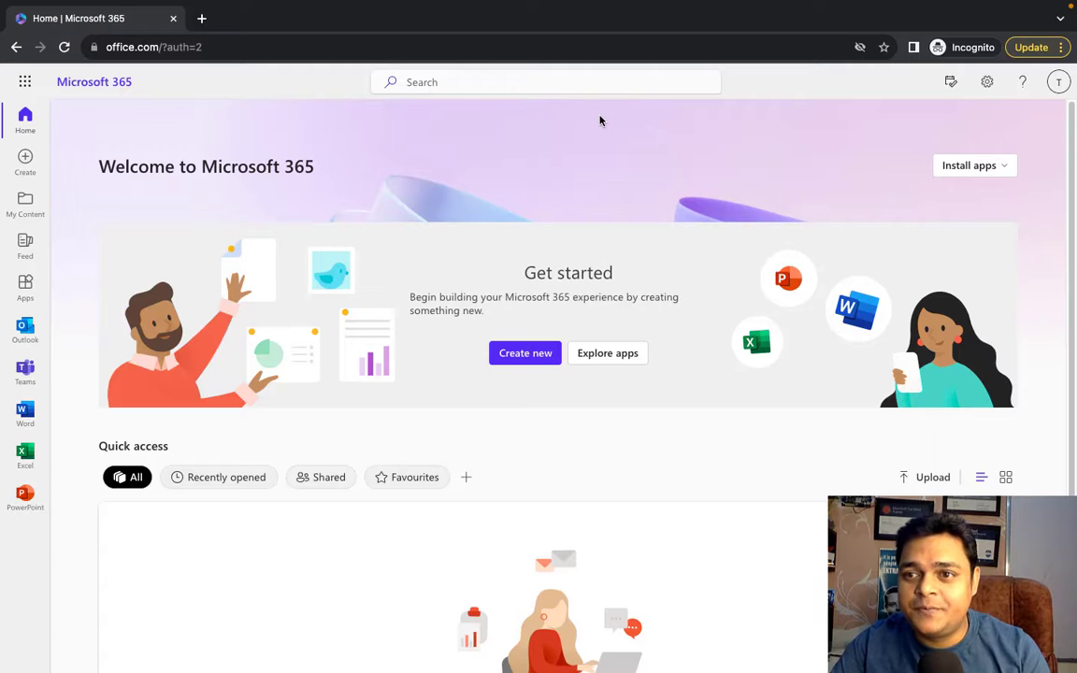
Check the signed-in account, close the Outlook Calendar tab, and bring up Chrome's open windows
click(1063, 85)
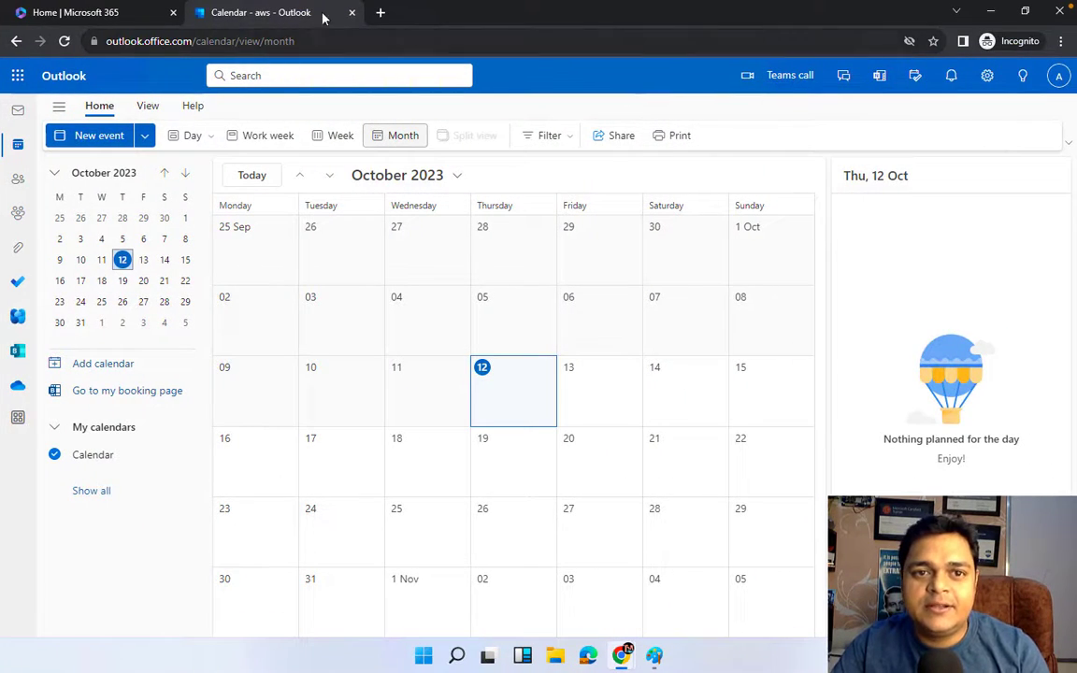
click(351, 12)
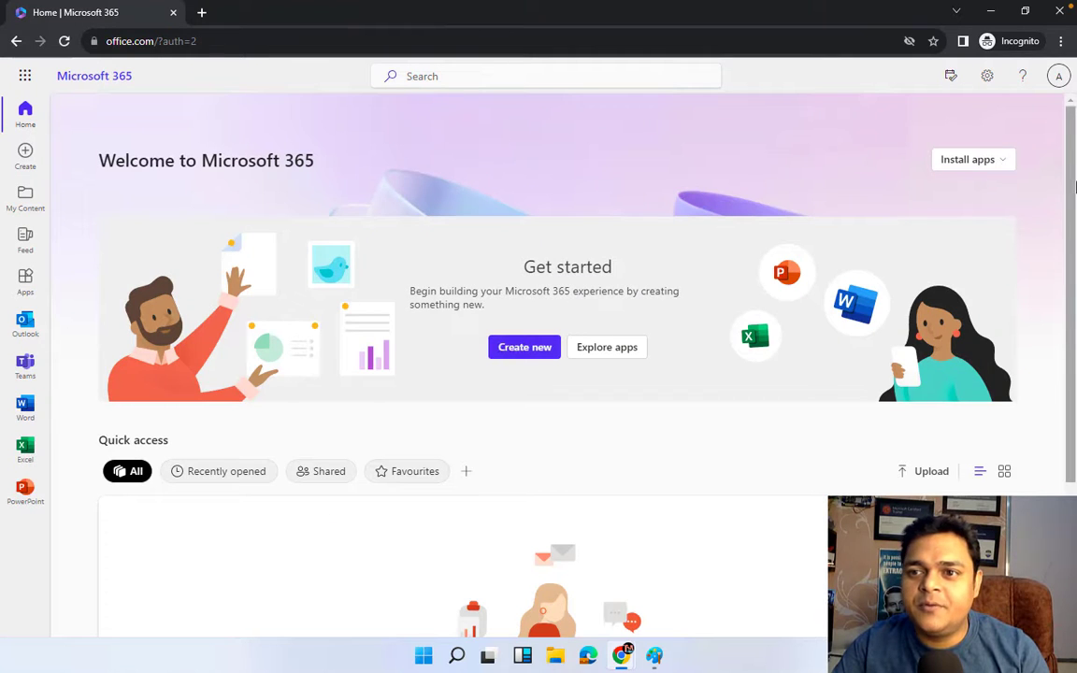
click(1057, 80)
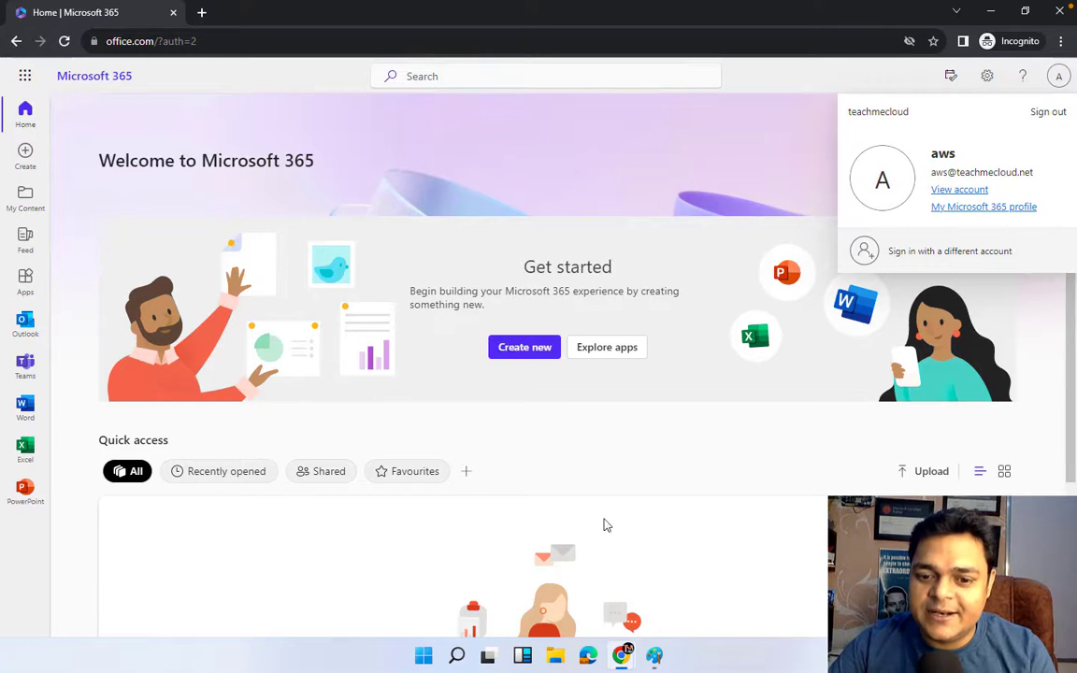
click(625, 658)
Return to the Exchange Groups page, check the empty Distribution list tab, and start adding a group
click(552, 587)
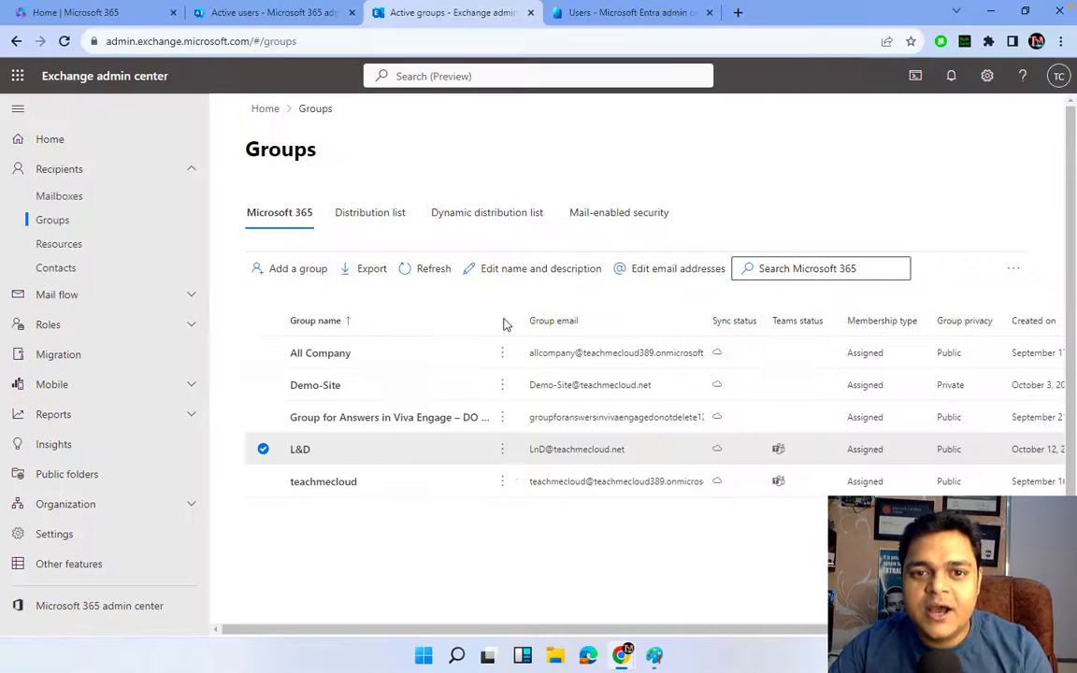
click(593, 25)
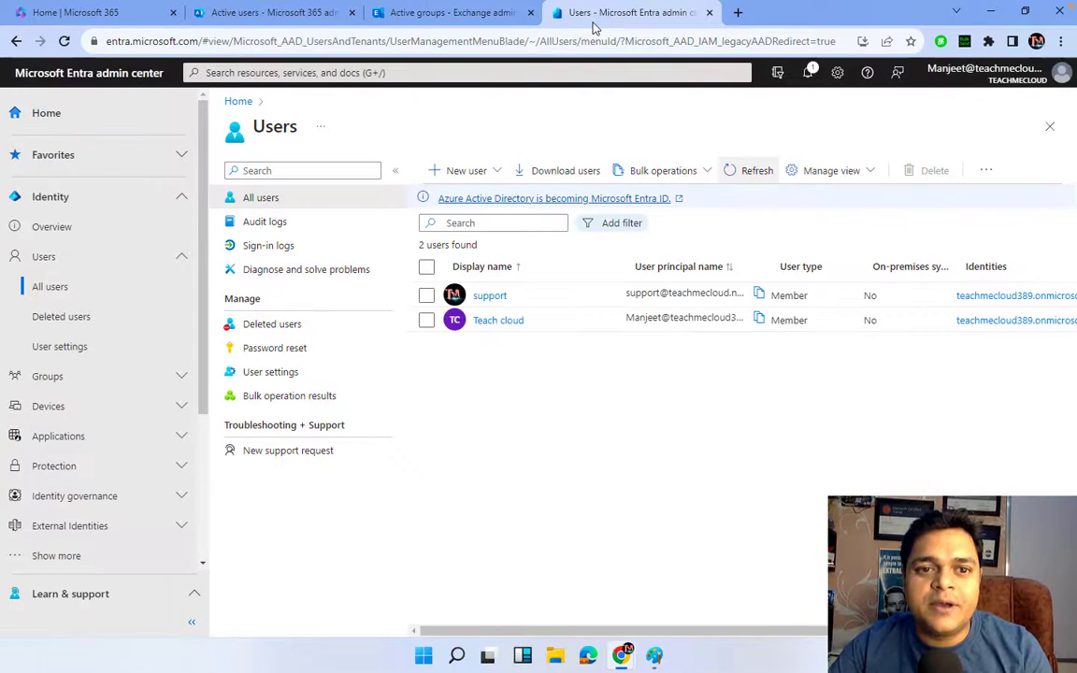
click(440, 15)
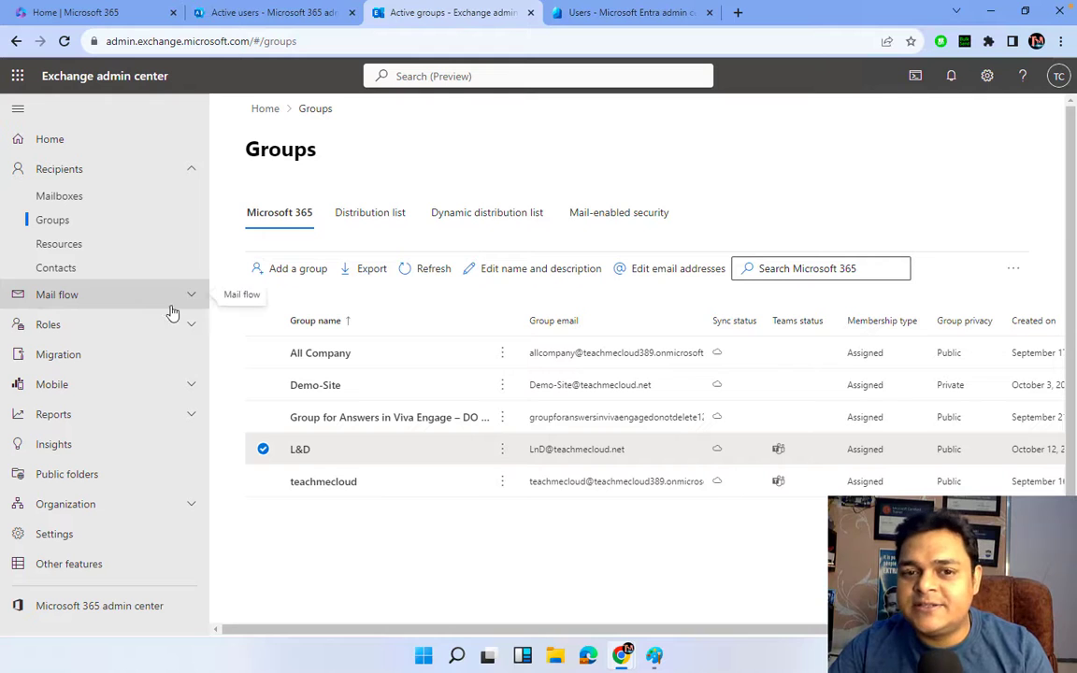
click(373, 215)
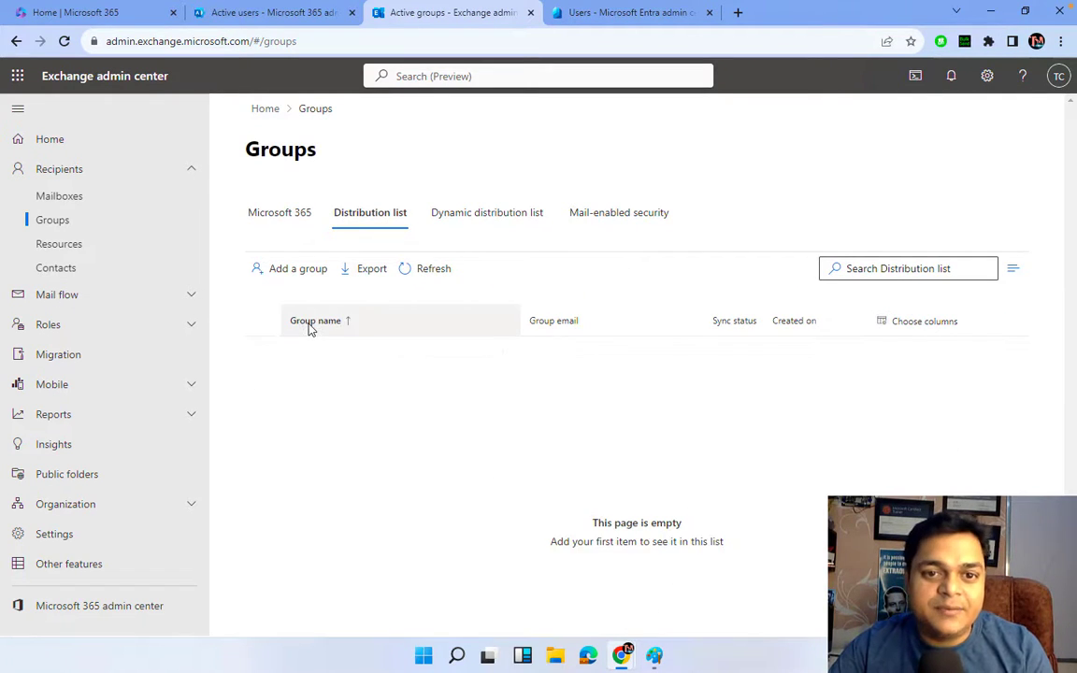
click(293, 273)
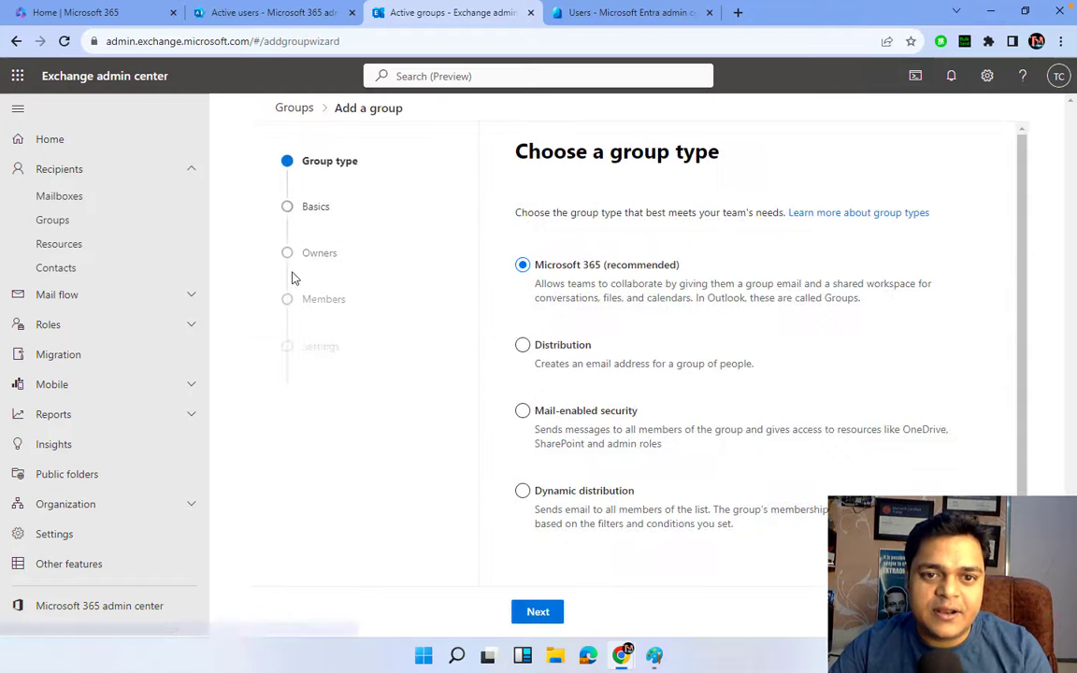
Choose Distribution as the group type and name the group HR
click(540, 357)
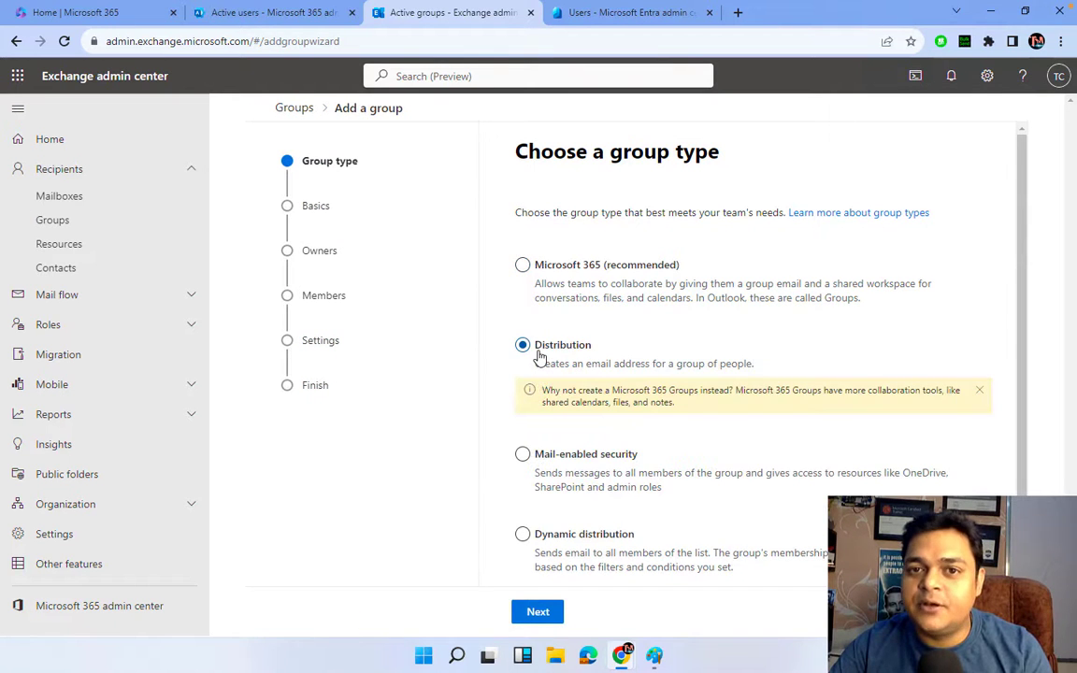
click(538, 612)
click(587, 283)
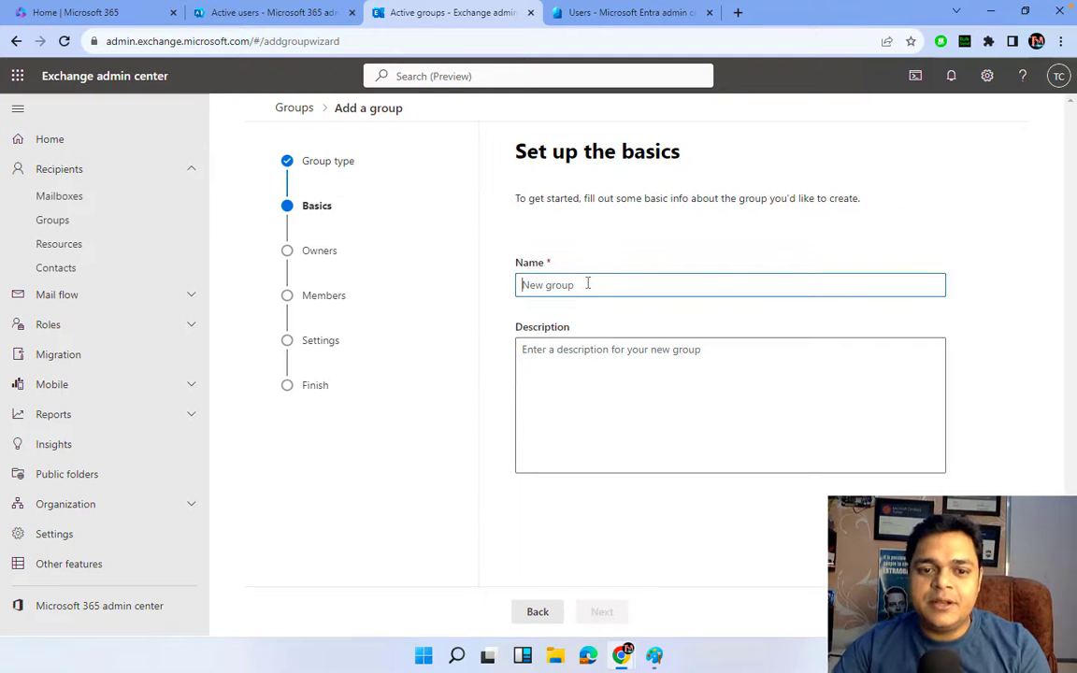
text(HR)
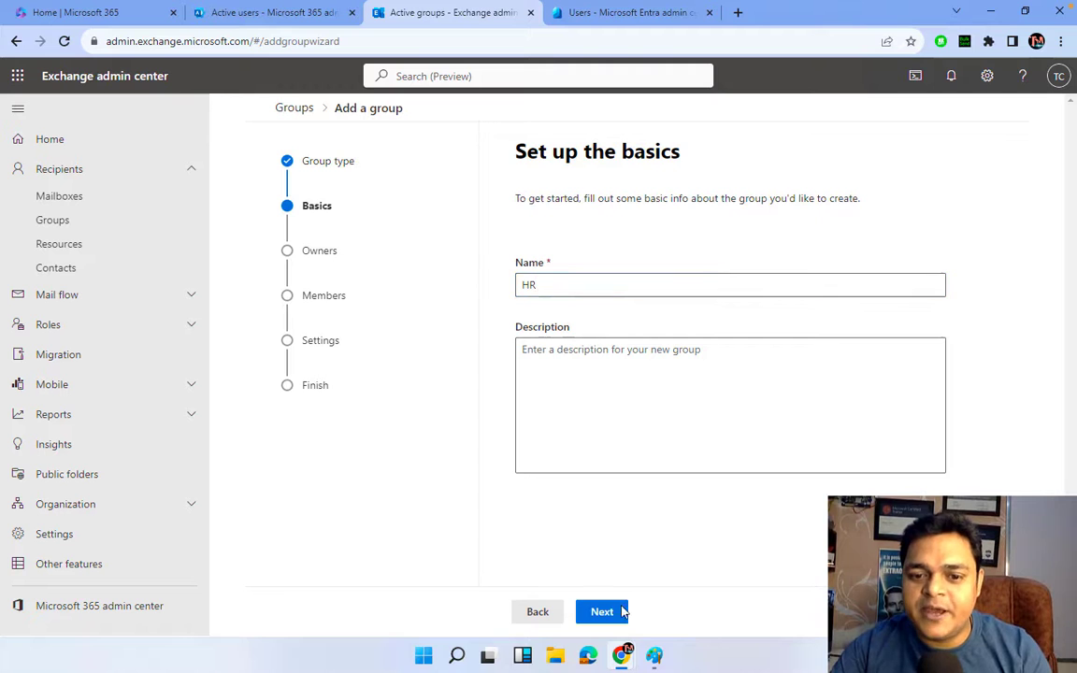
click(614, 614)
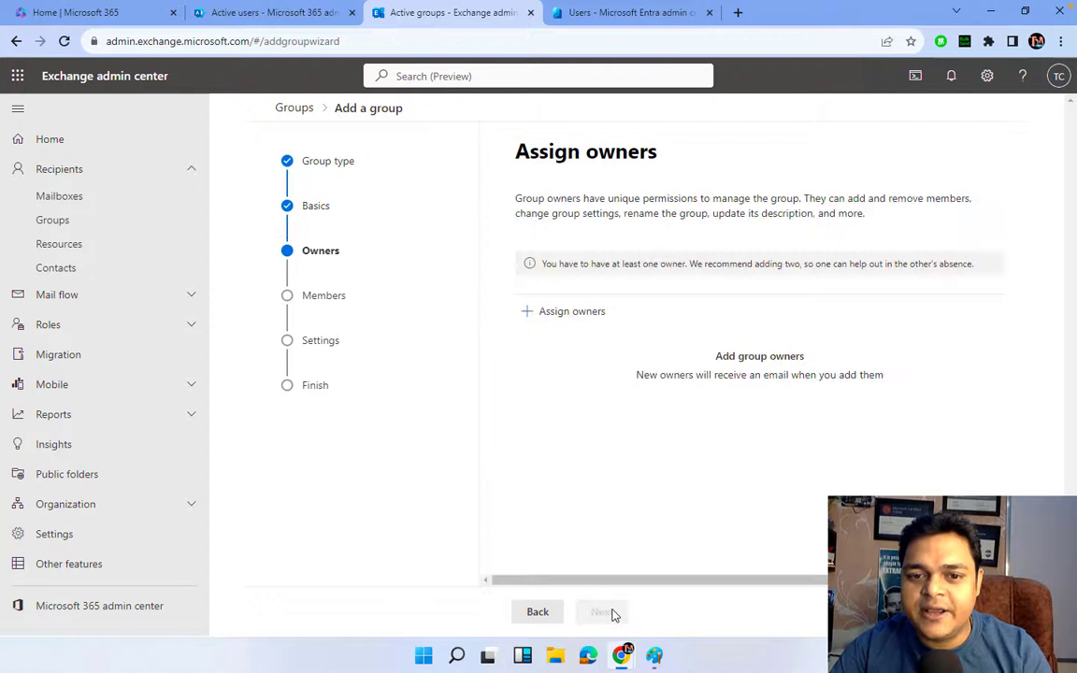
Assign the Teach cloud admin account as owner and open the member picker
click(585, 313)
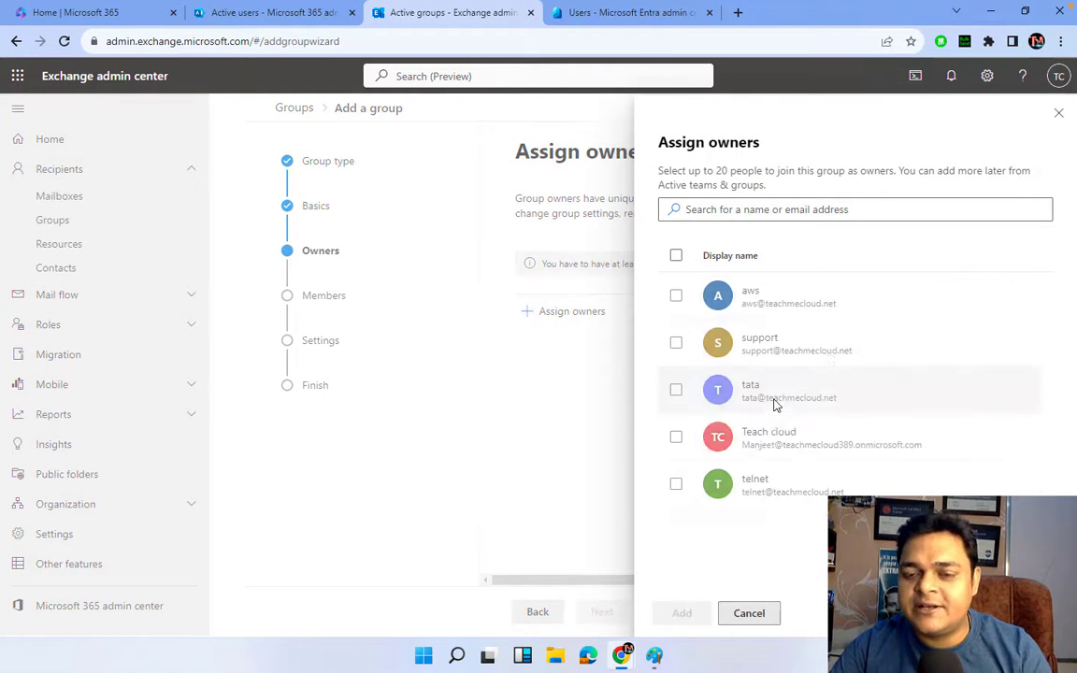
click(793, 447)
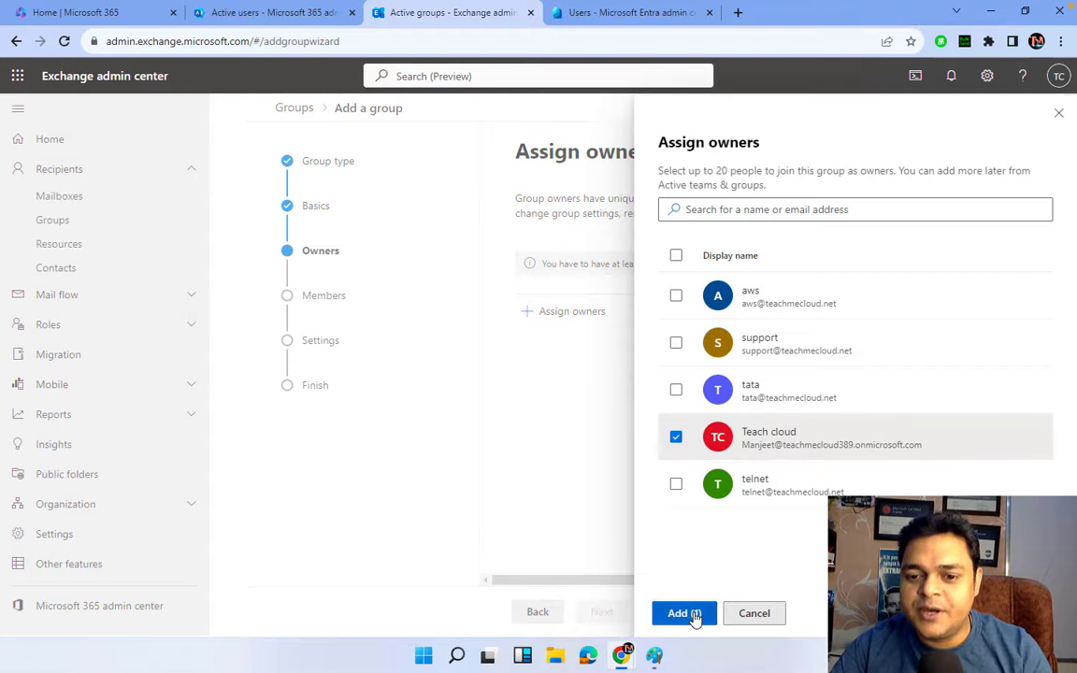
click(685, 614)
click(617, 615)
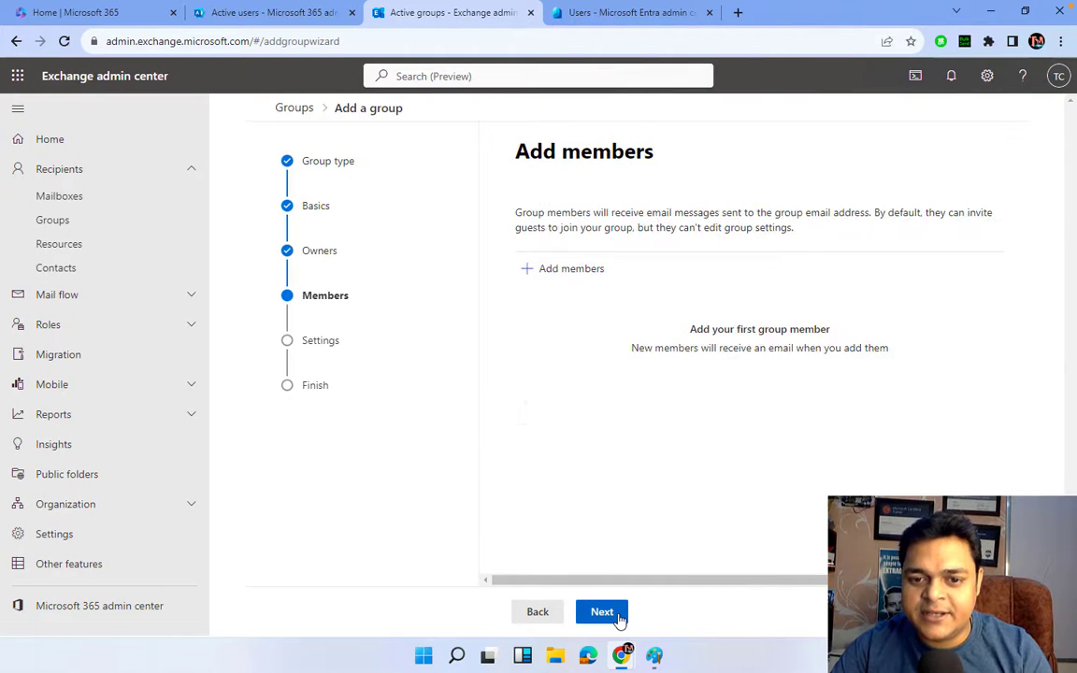
click(571, 271)
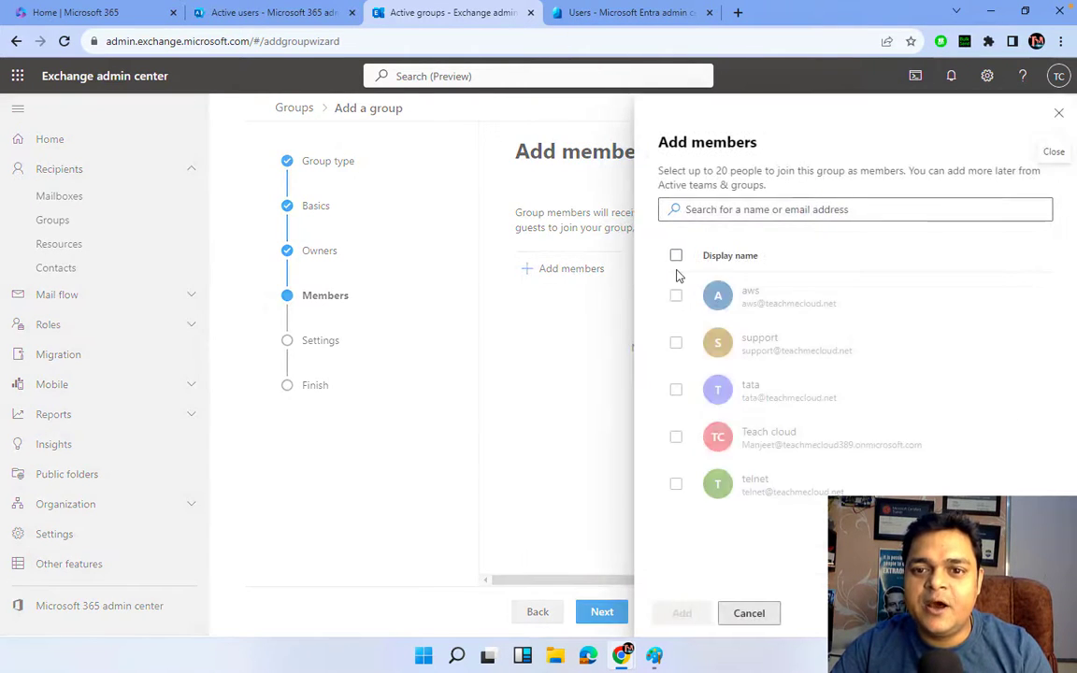
Add aws, tata and telnet as members and continue to the settings step
click(691, 298)
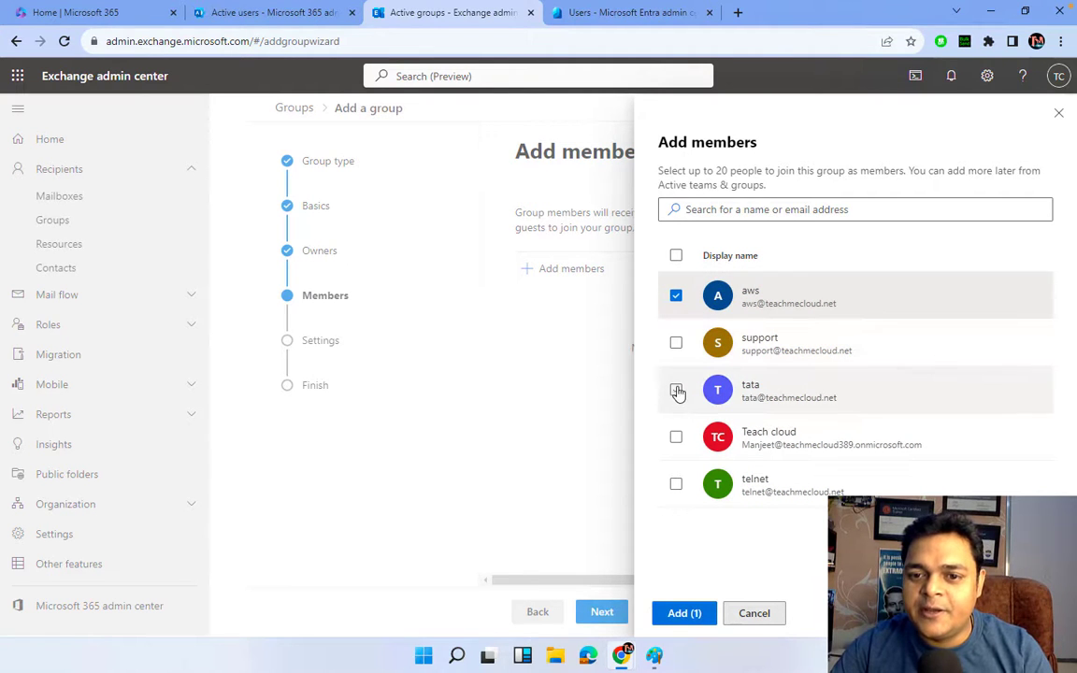
click(676, 389)
click(676, 485)
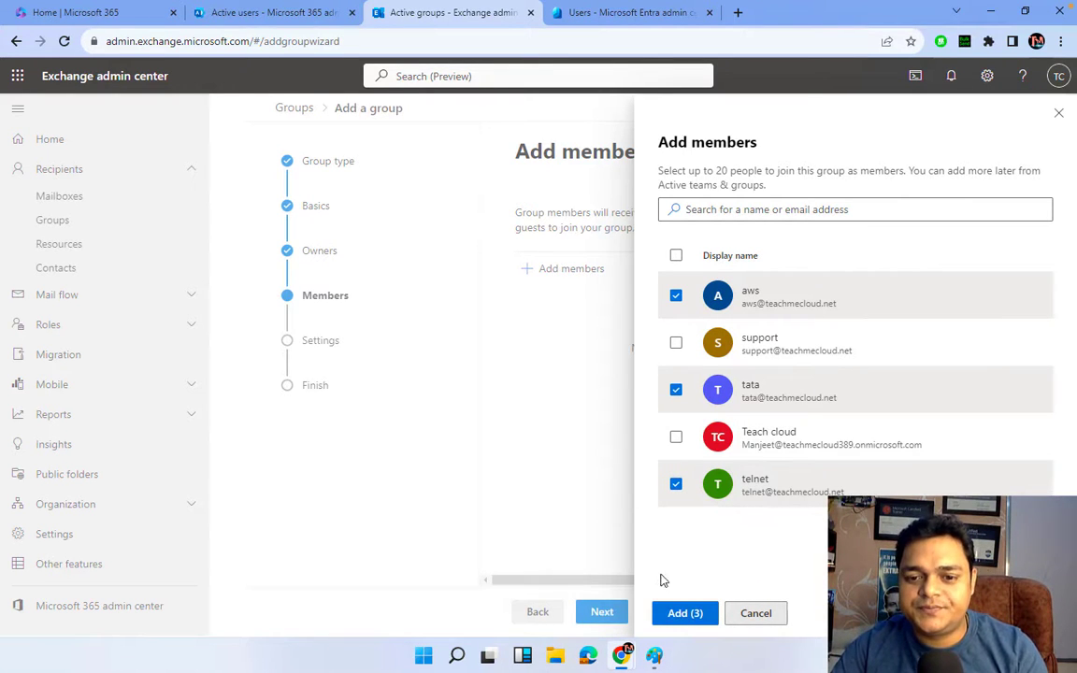
click(692, 614)
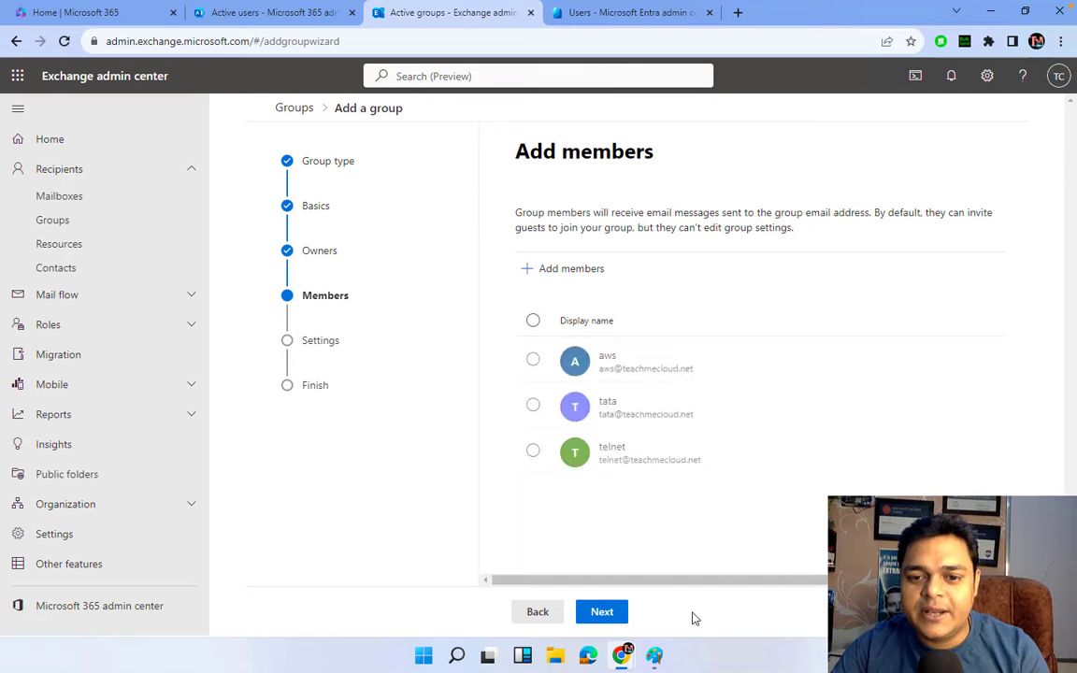
click(613, 613)
click(640, 296)
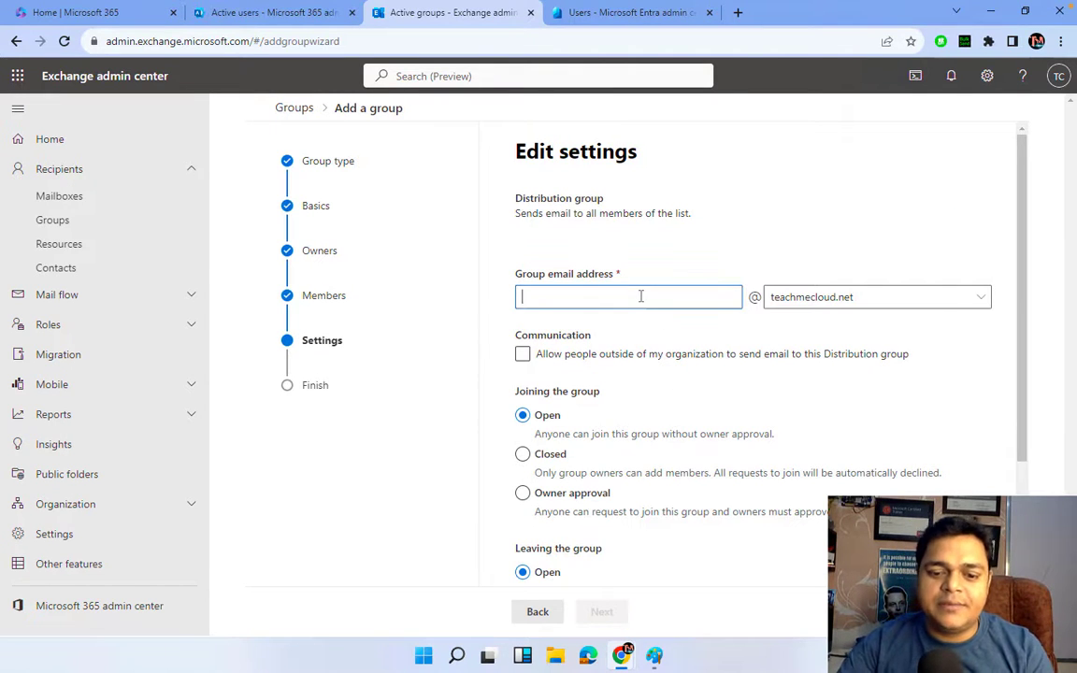
text(hr)
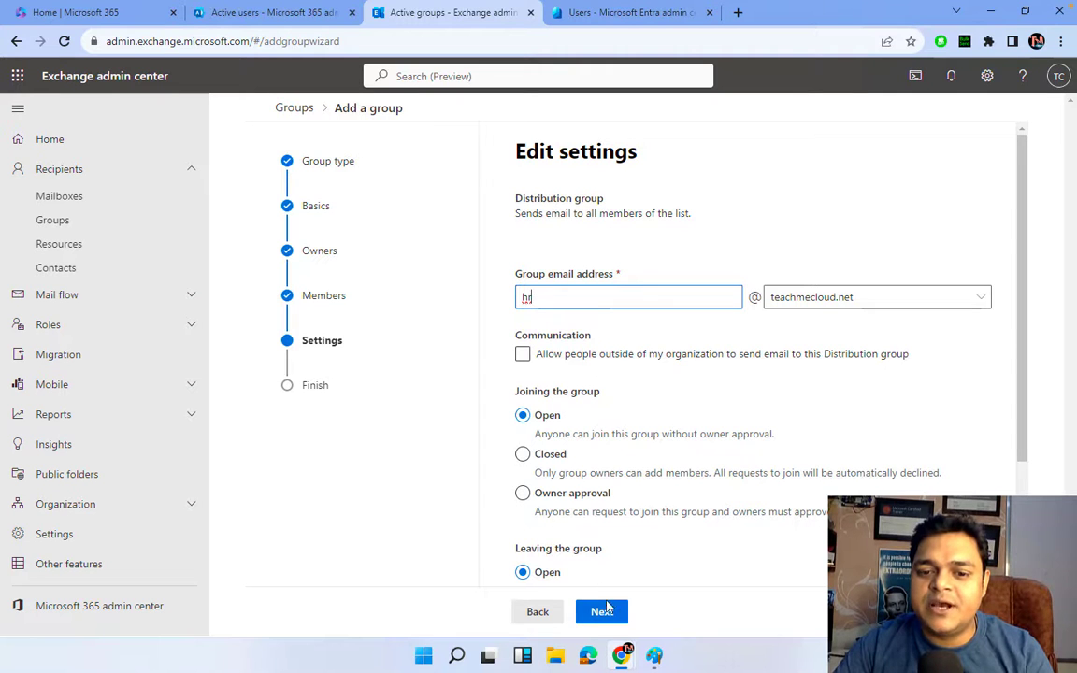
click(608, 614)
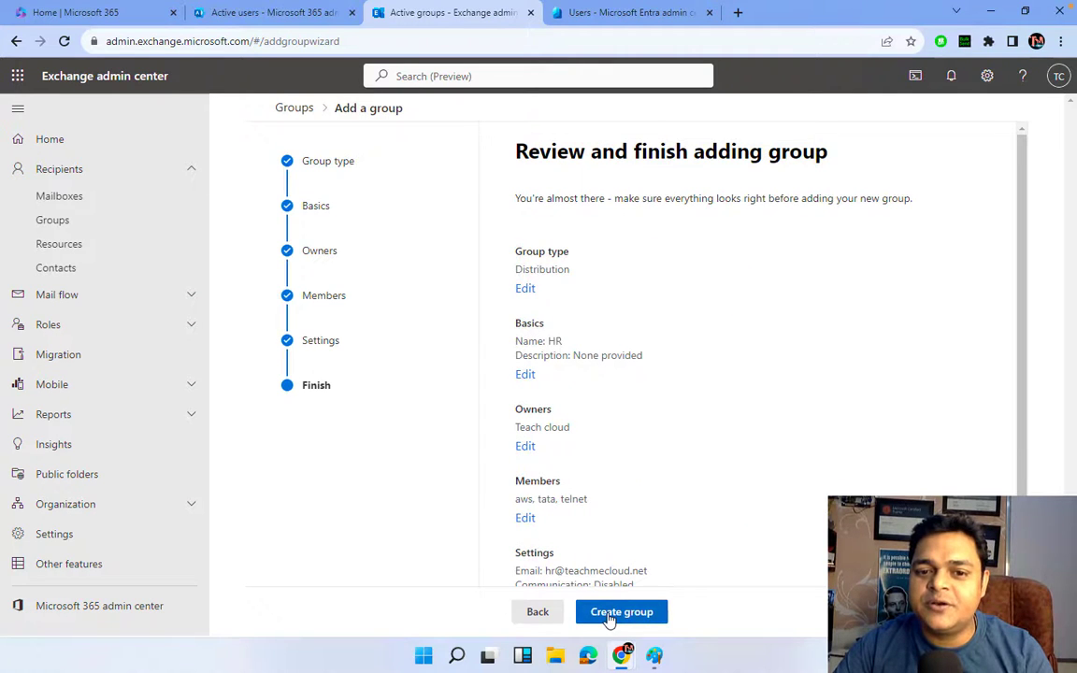
Go back to review the remaining settings, keep the defaults, and advance to the review summary
click(538, 612)
scroll(603, 465, down, 1)
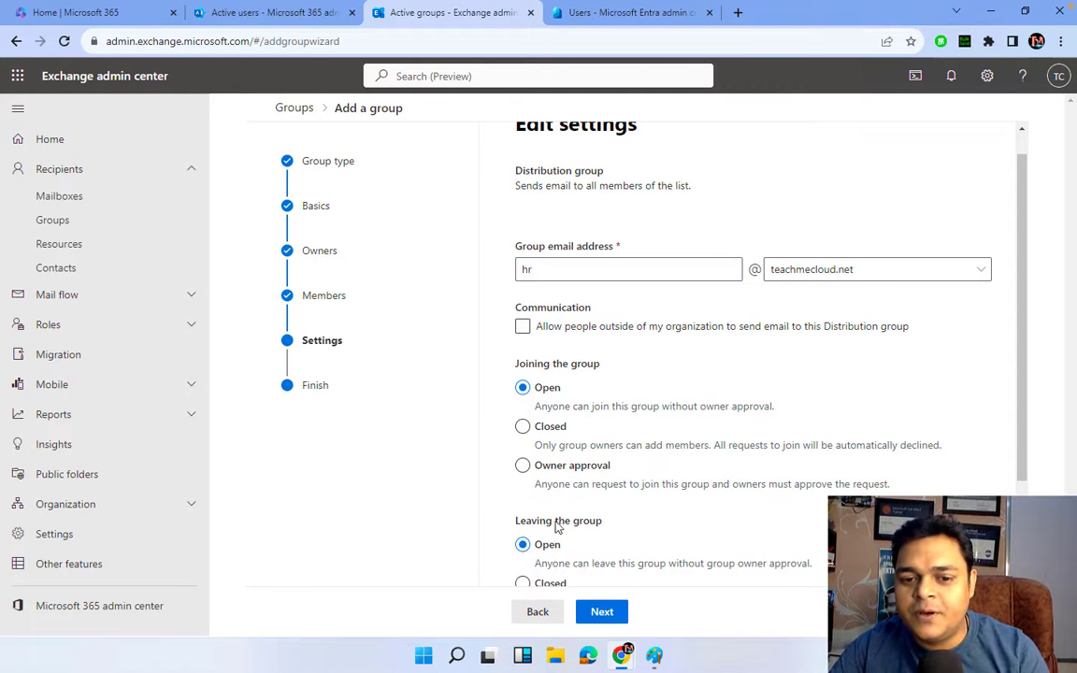
scroll(568, 481, down, 1)
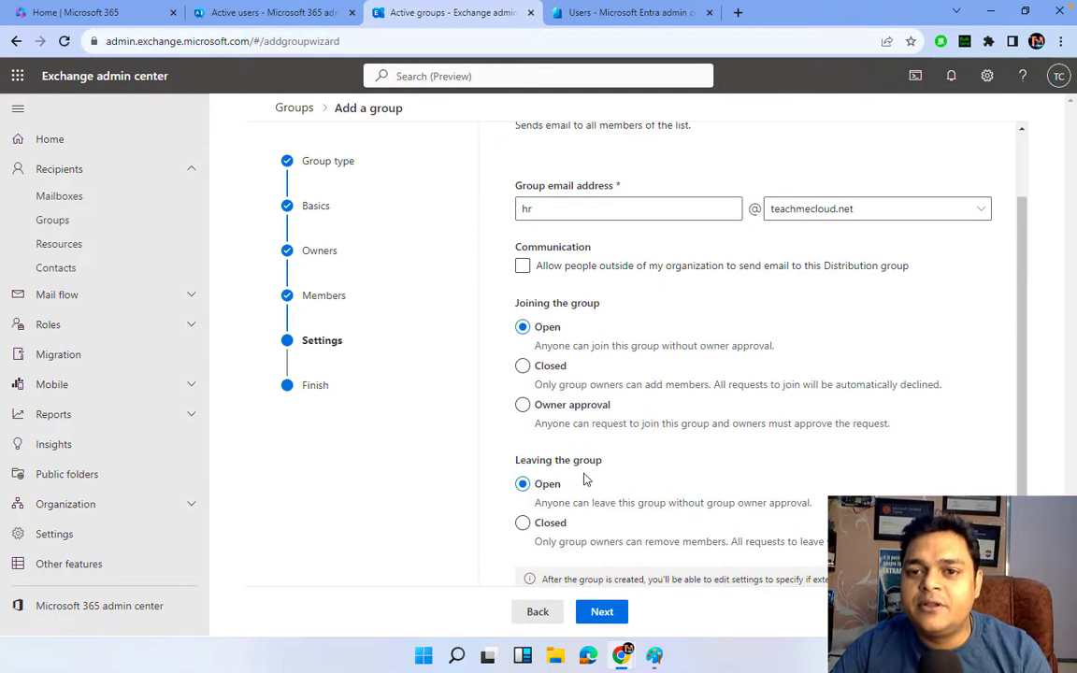
scroll(565, 482, down, 1)
scroll(565, 533, down, 1)
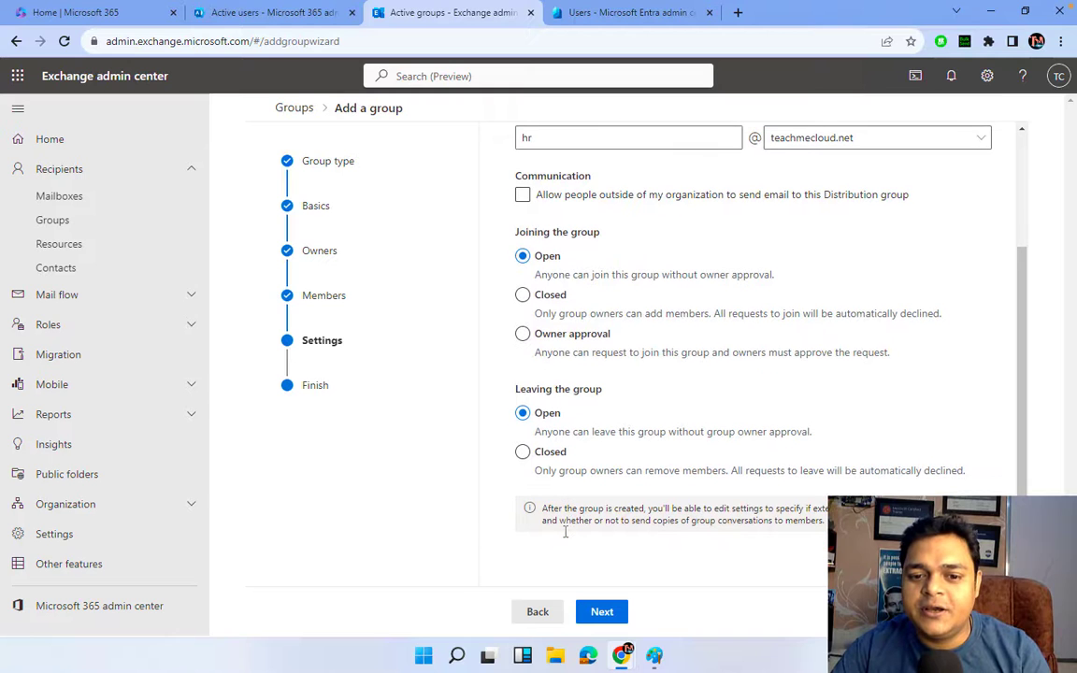
scroll(564, 532, up, 3)
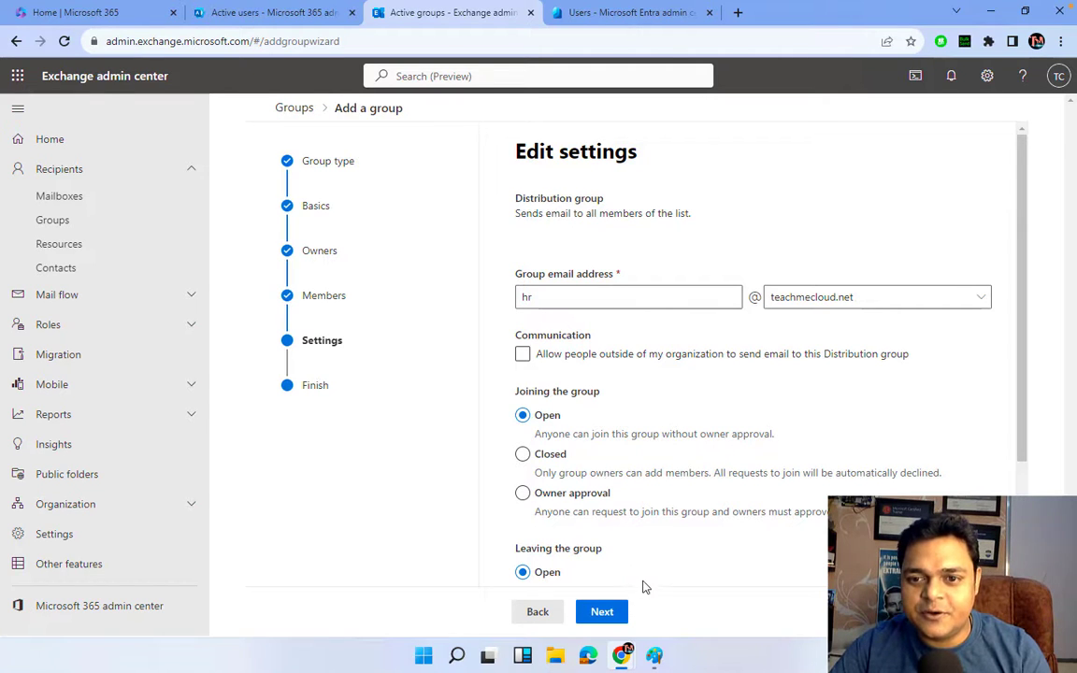
click(602, 611)
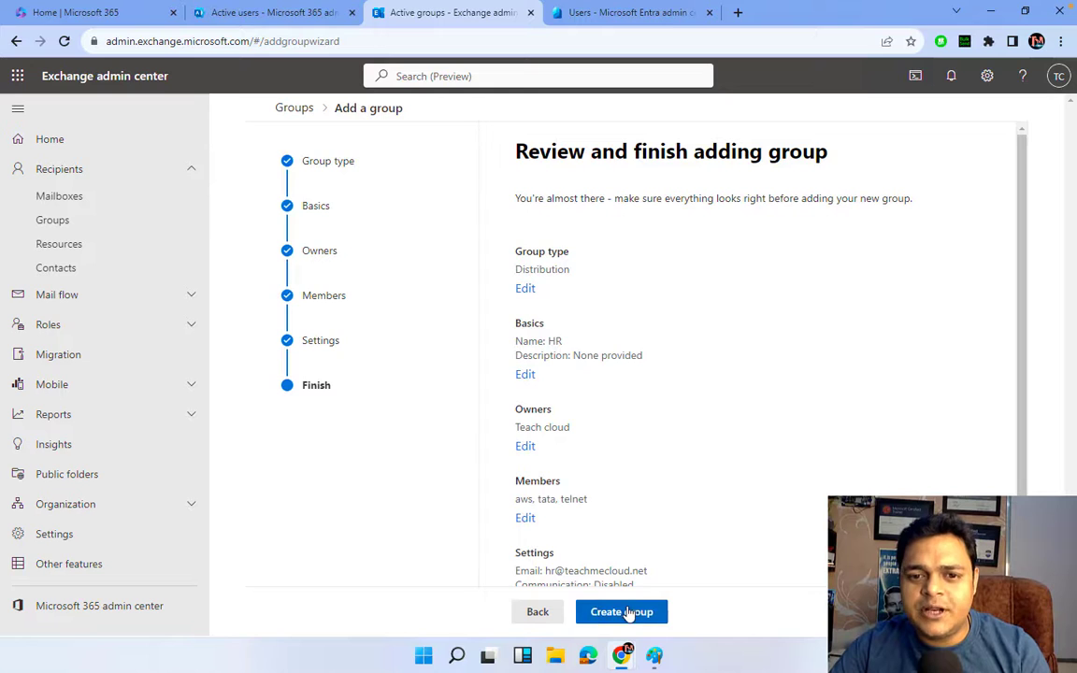
Create the HR distribution group and refresh the distribution list until HR appears
click(626, 612)
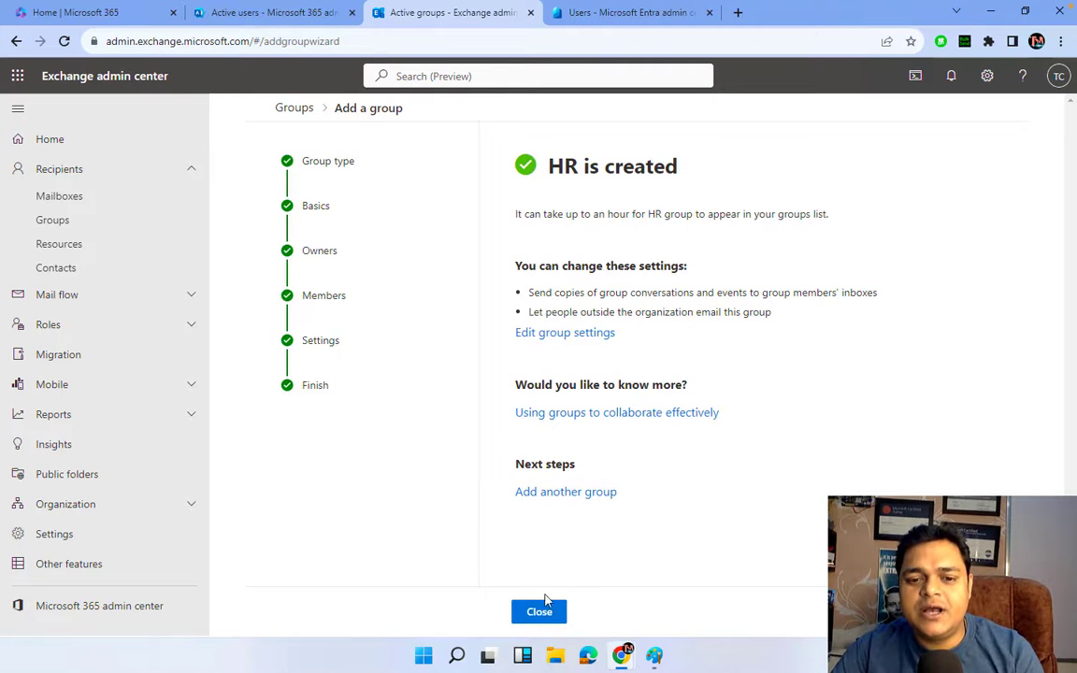
click(538, 613)
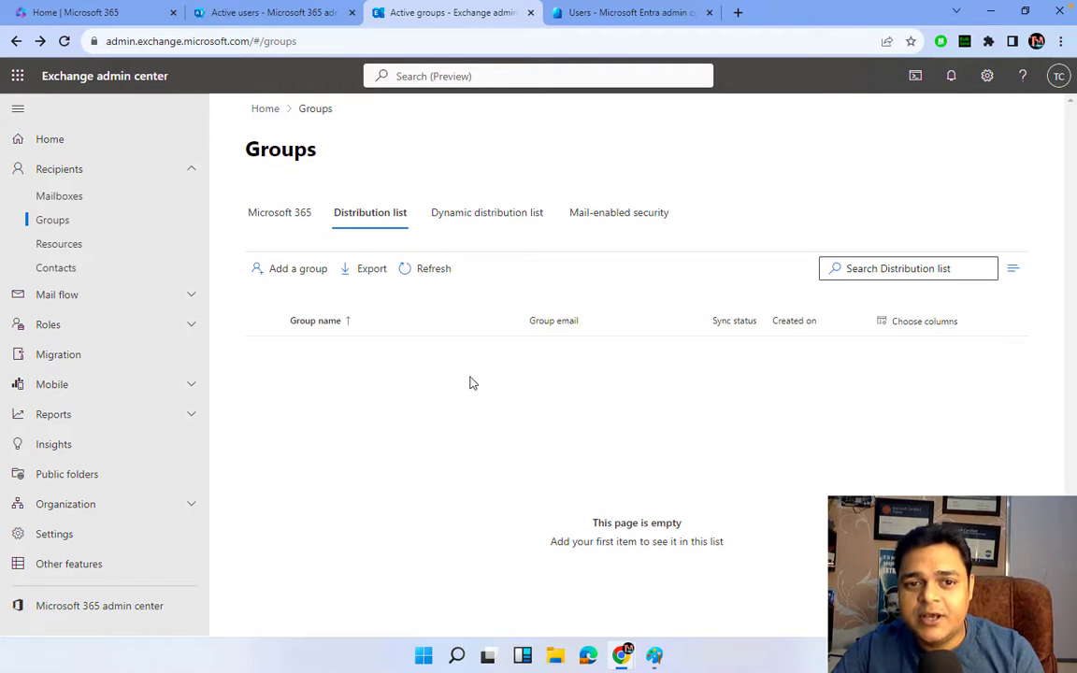
click(423, 269)
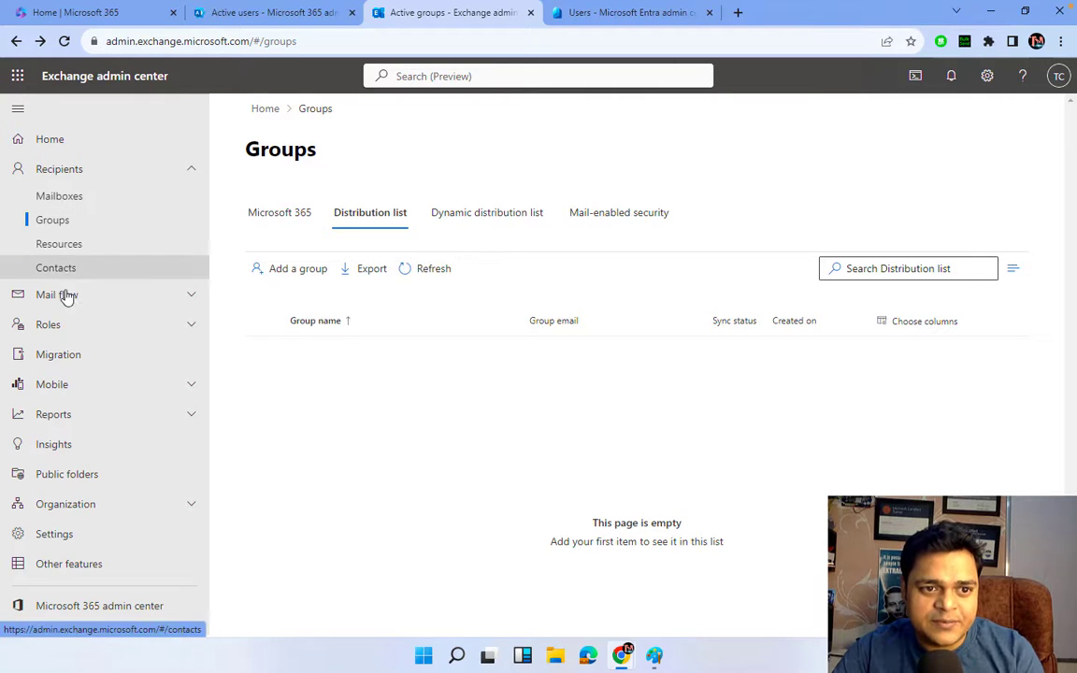
click(45, 223)
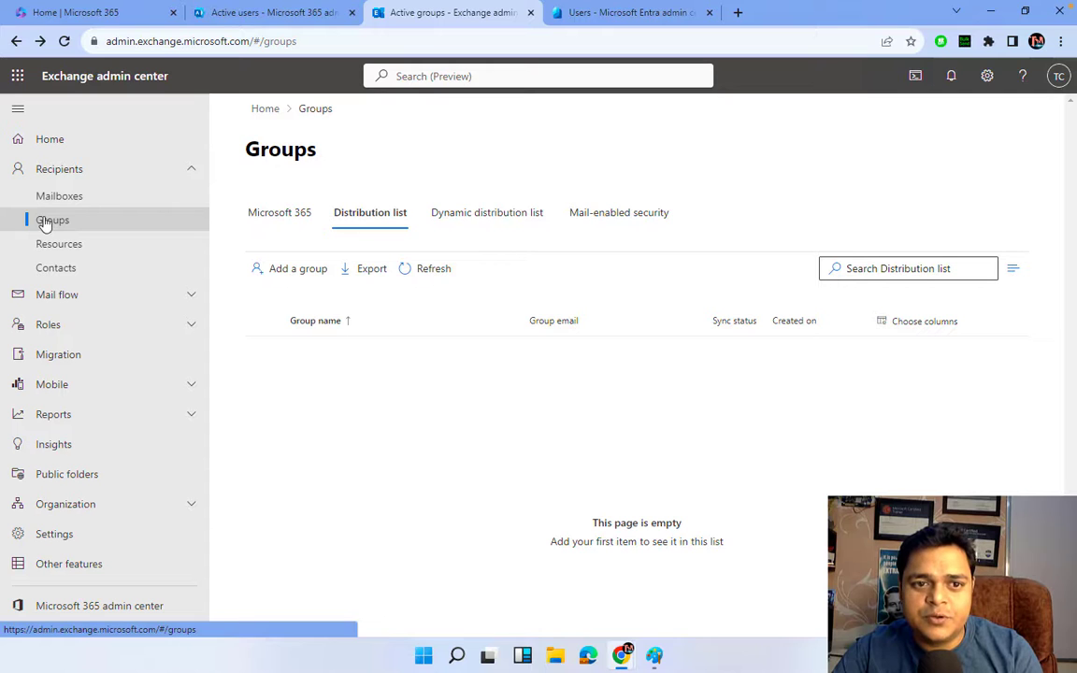
click(427, 270)
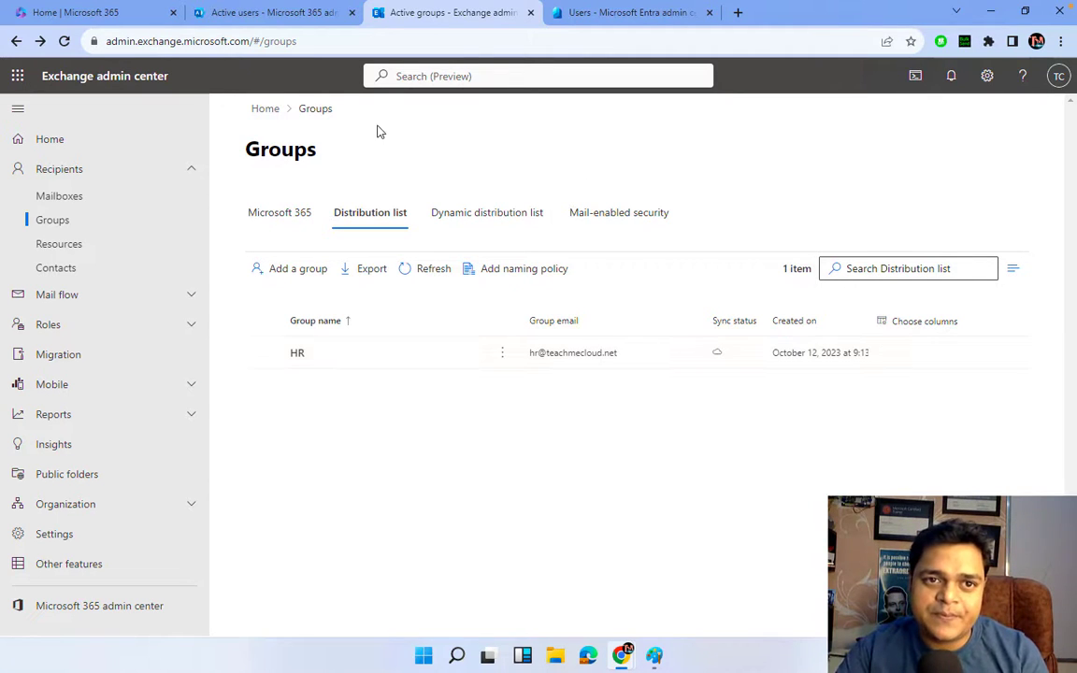
click(280, 13)
From Outlook, email the HR group address with subject 'Test-mail' and body 'This is test mail for'
click(125, 15)
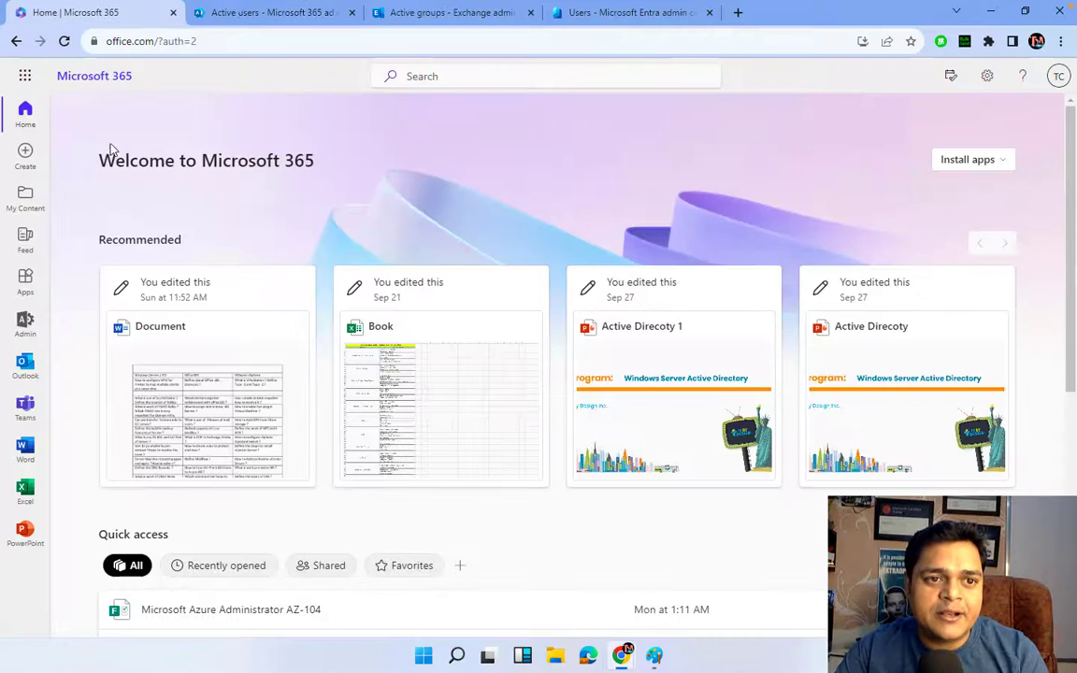
click(26, 366)
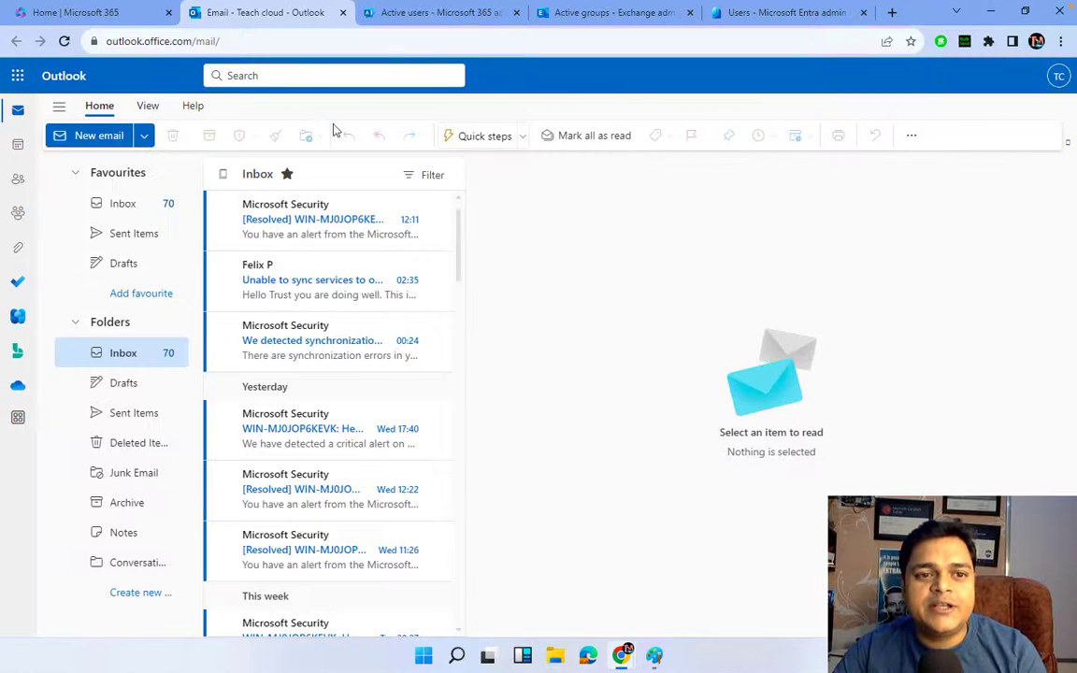
click(97, 137)
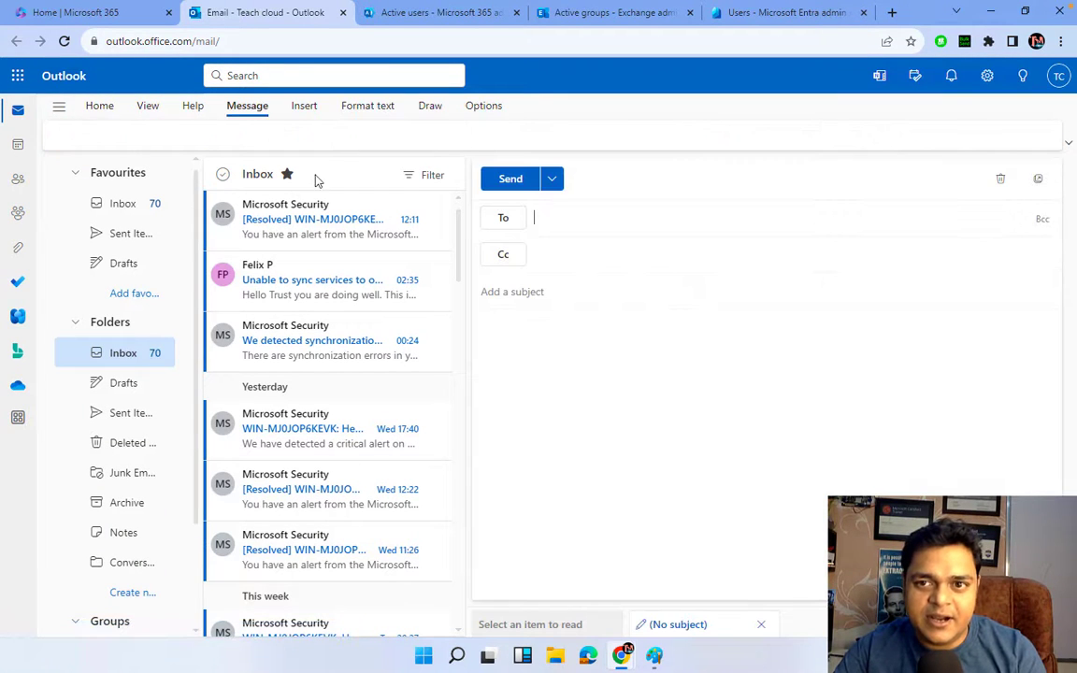
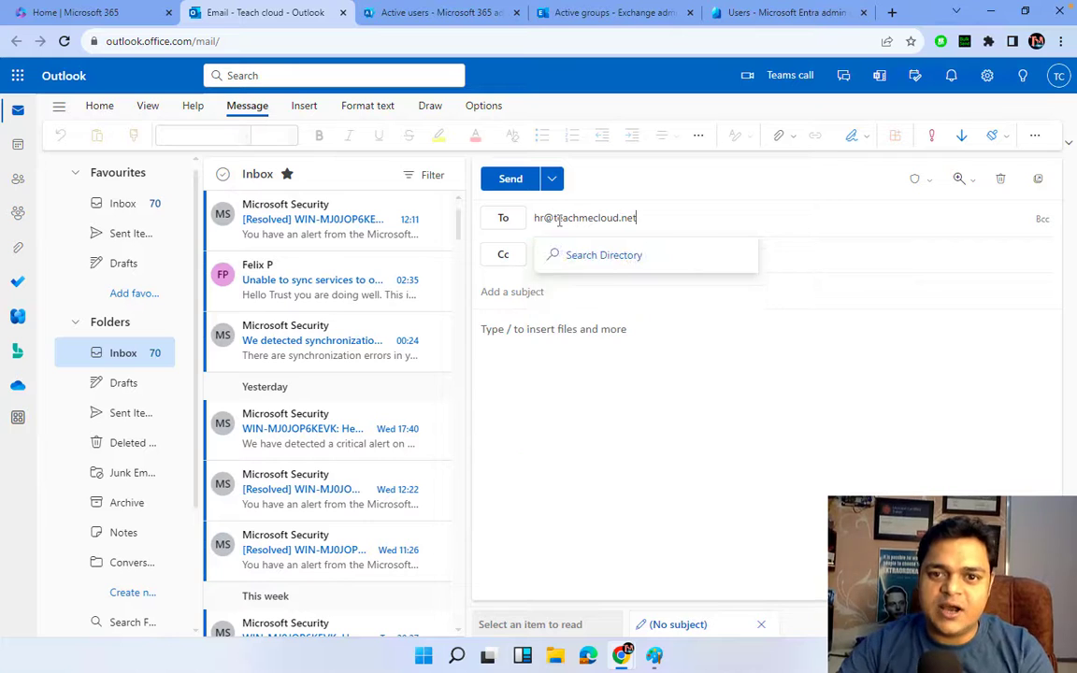
click(650, 264)
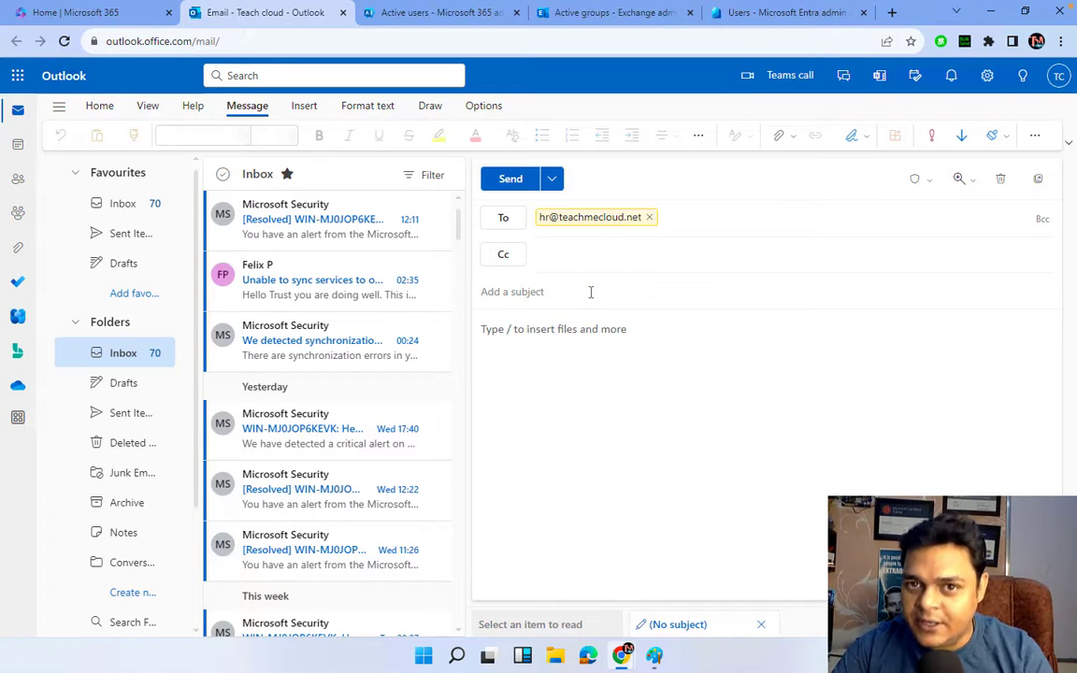
text(Tes)
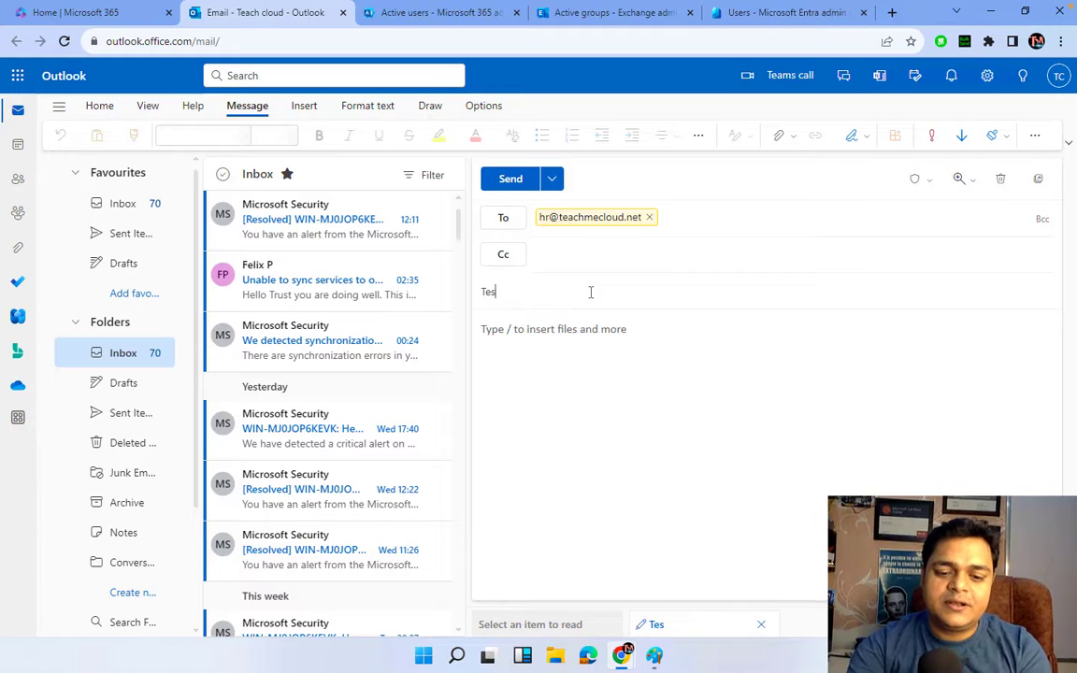
text(t-mail)
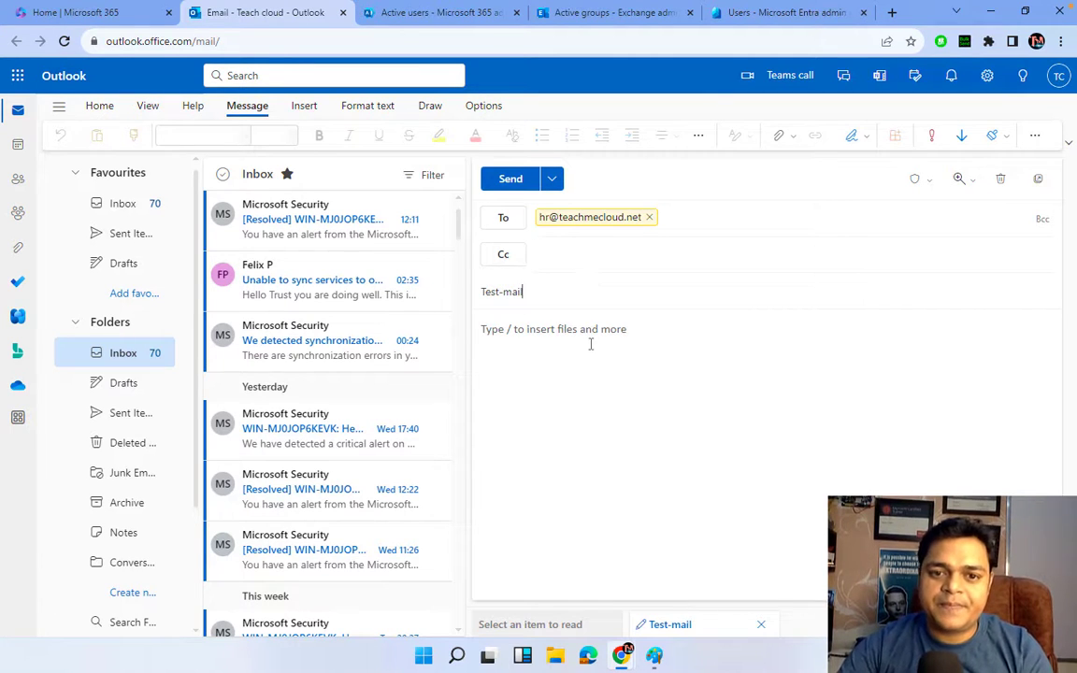
click(589, 344)
text(This)
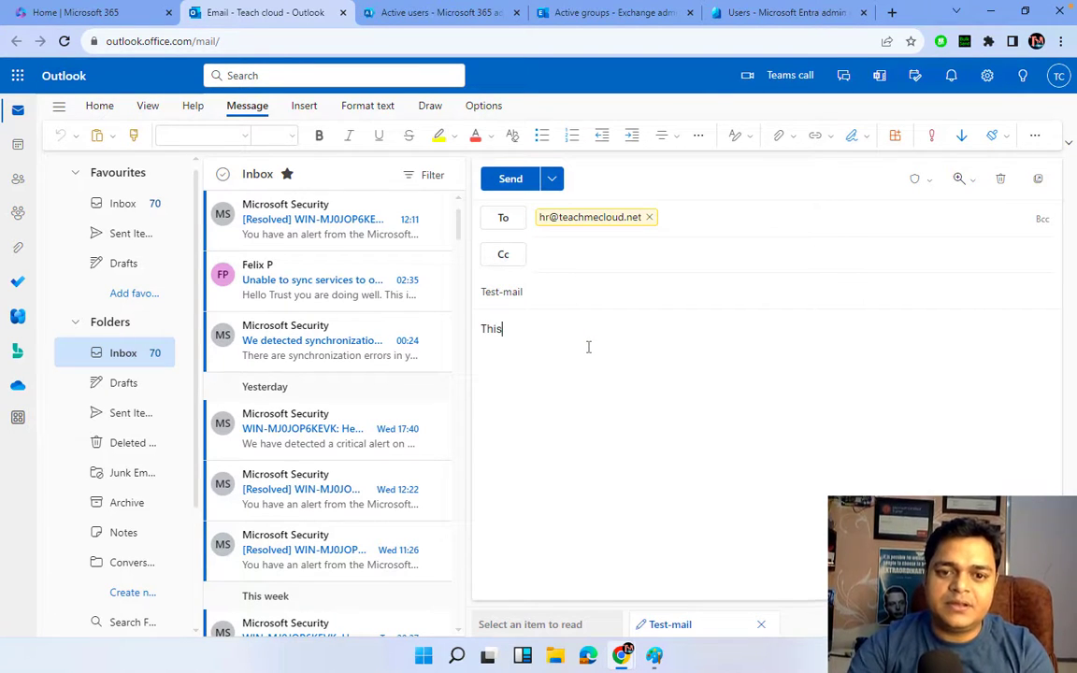
text( is test )
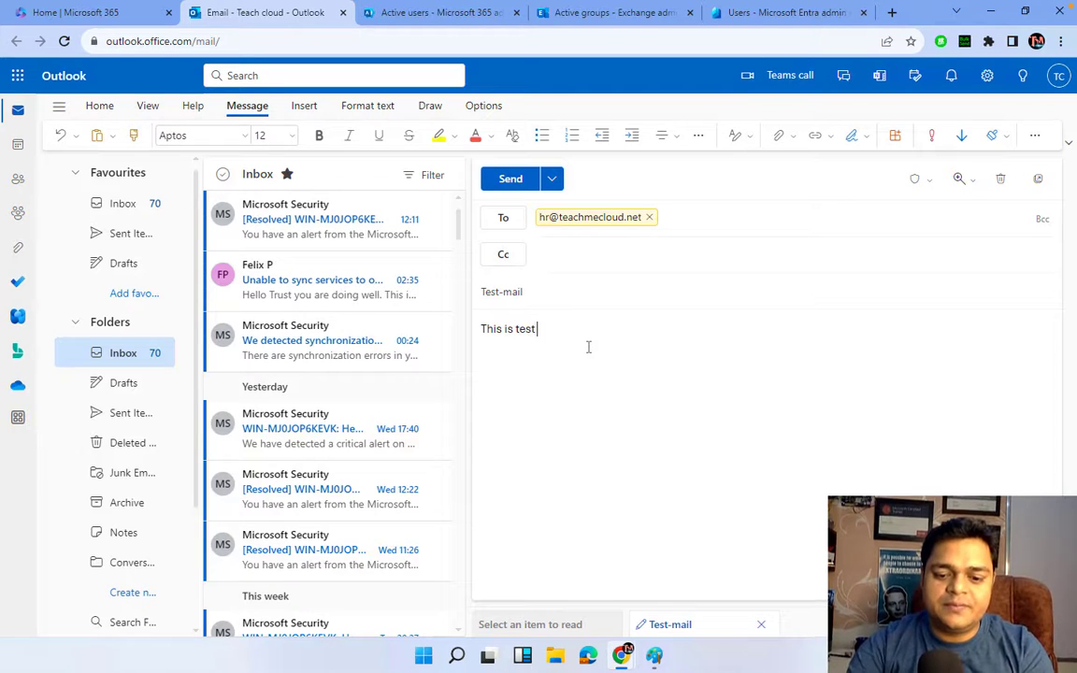
text(mail for D.L.)
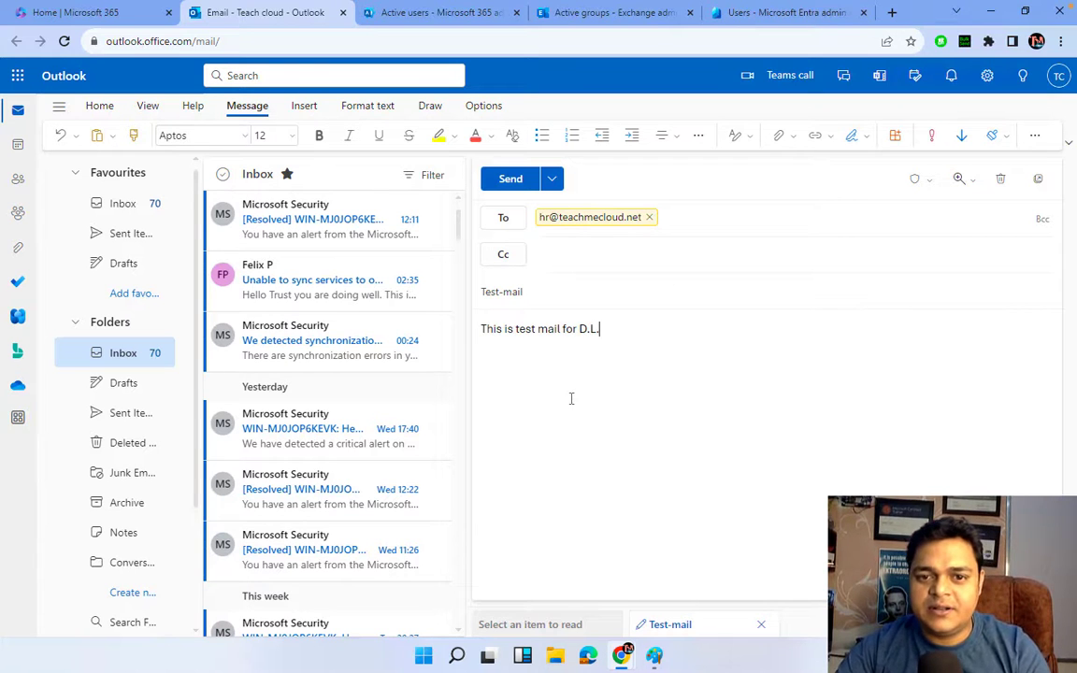
click(512, 181)
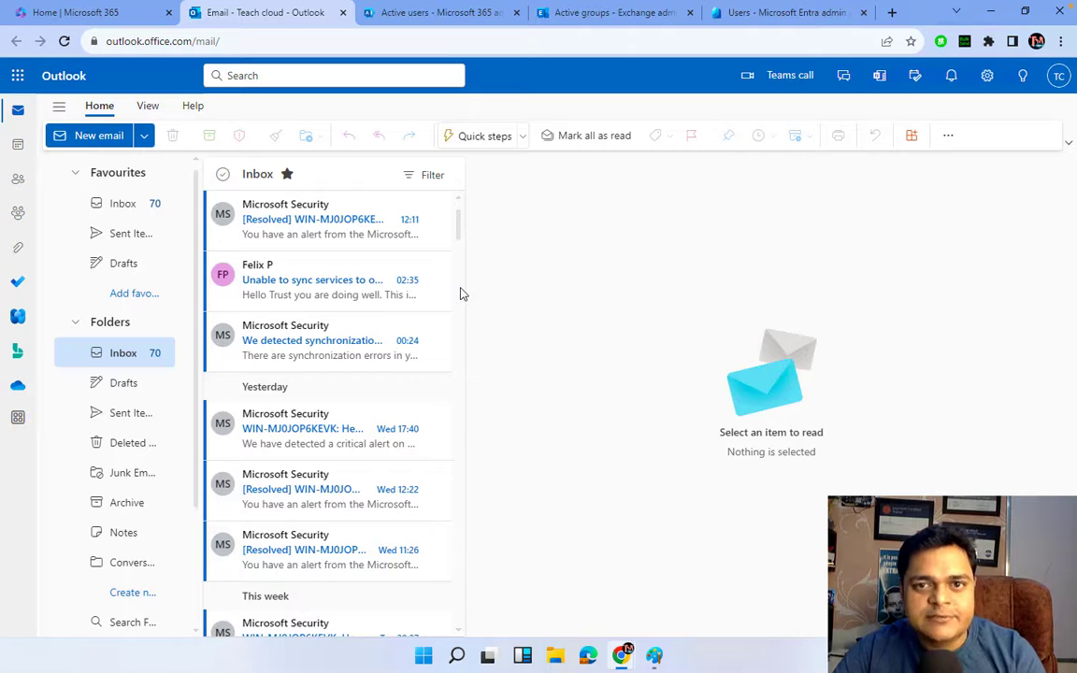
In the member's Outlook inbox, open the Test-mail message from Teach cloud
click(590, 657)
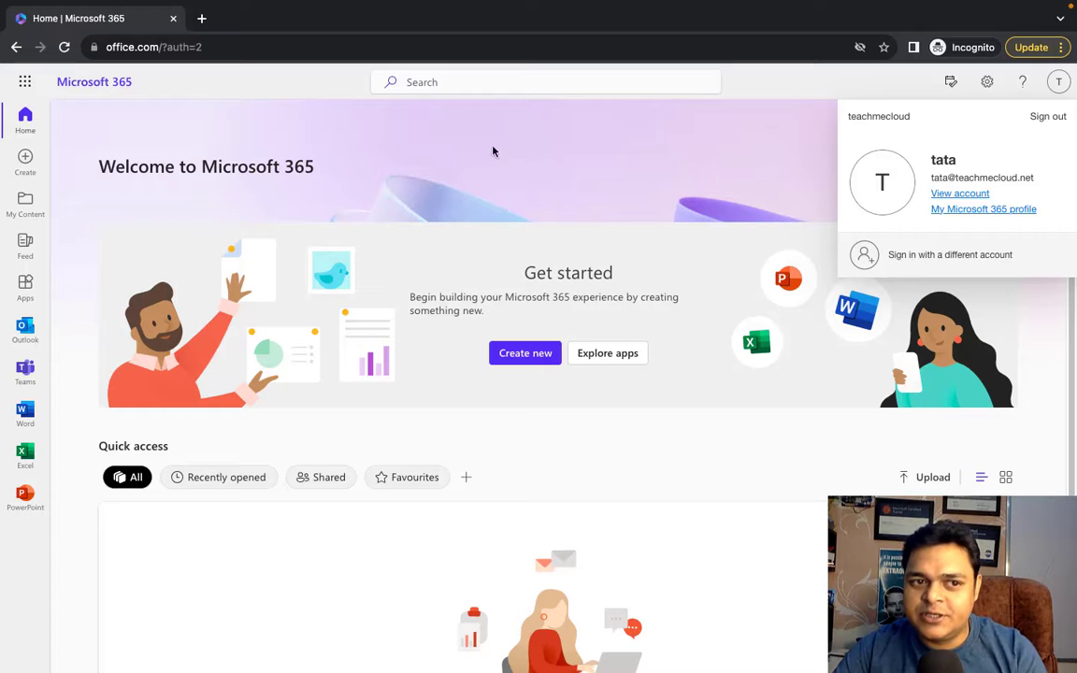
click(32, 333)
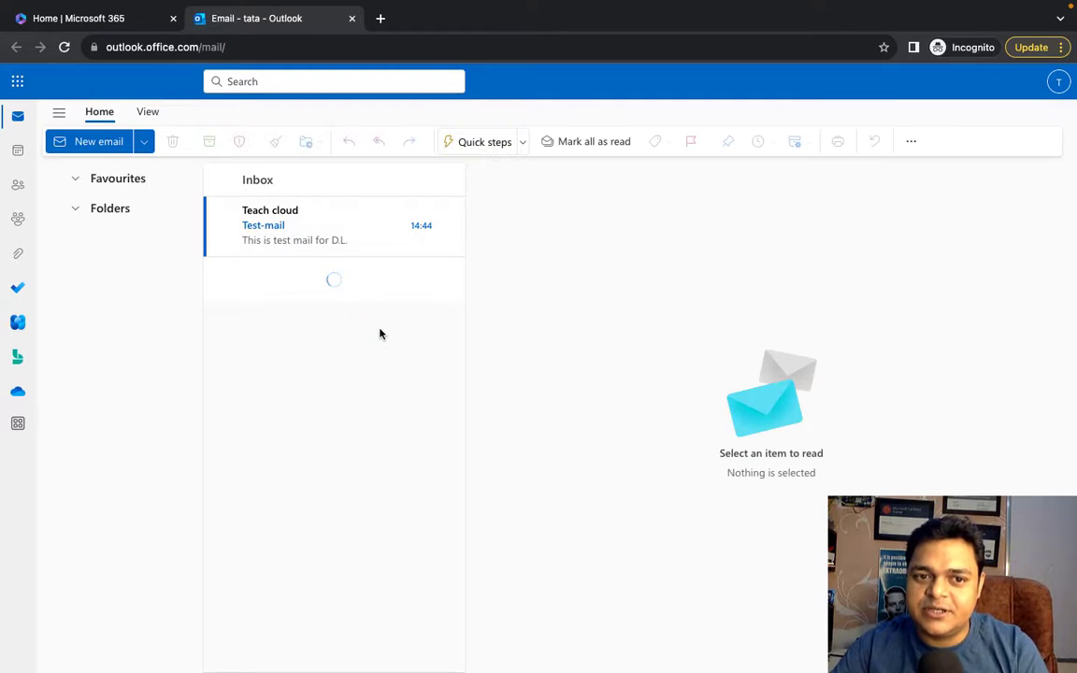
click(285, 239)
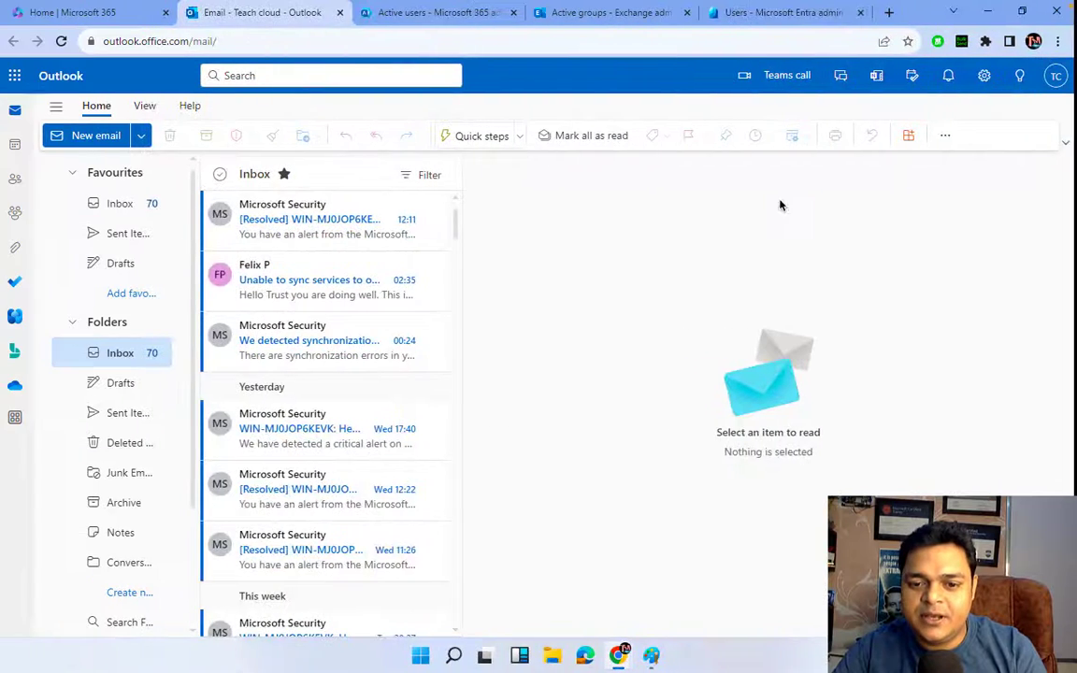
Open the Test-mail in the second member's Outlook inbox, then return to the Mac desktop
mouse_move(632, 661)
click(623, 556)
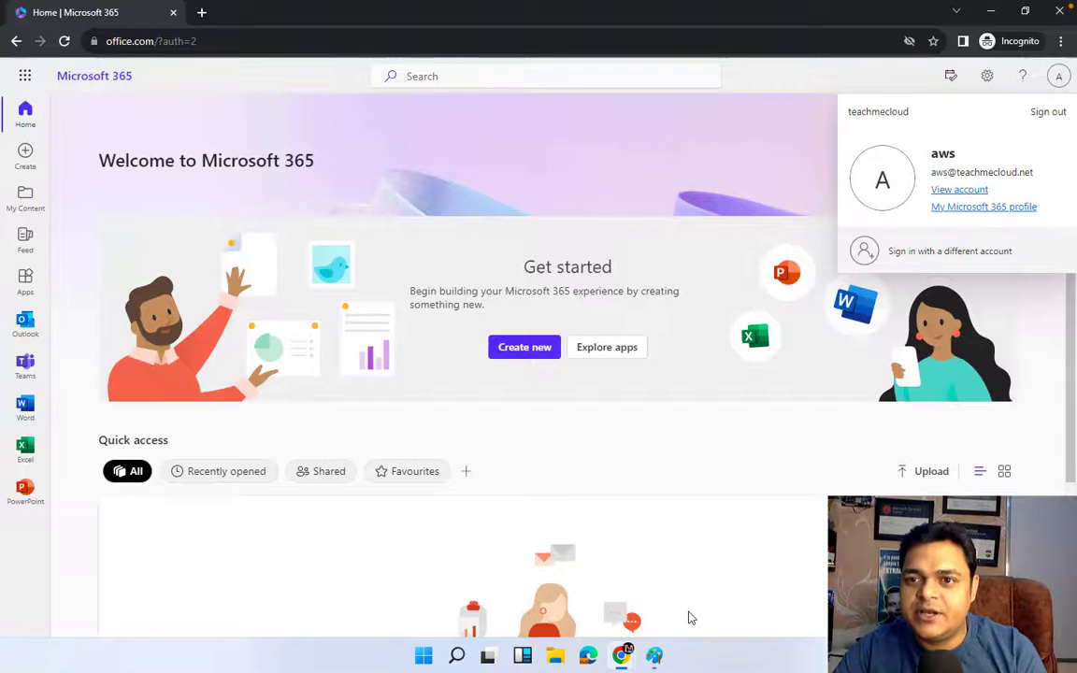
click(656, 132)
click(26, 322)
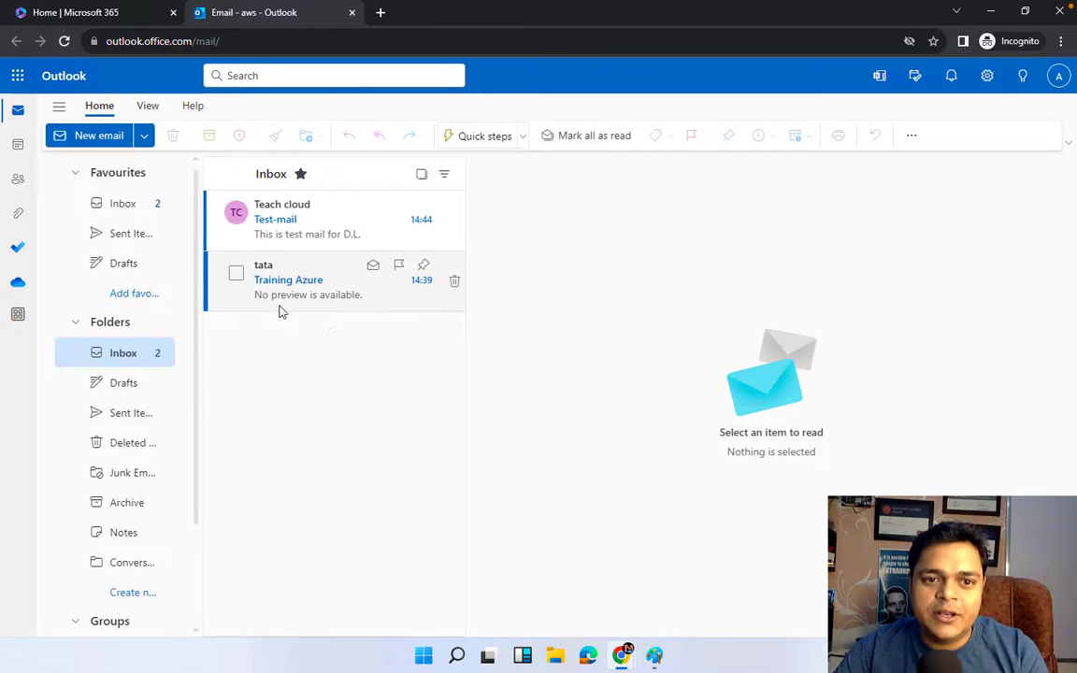
click(283, 231)
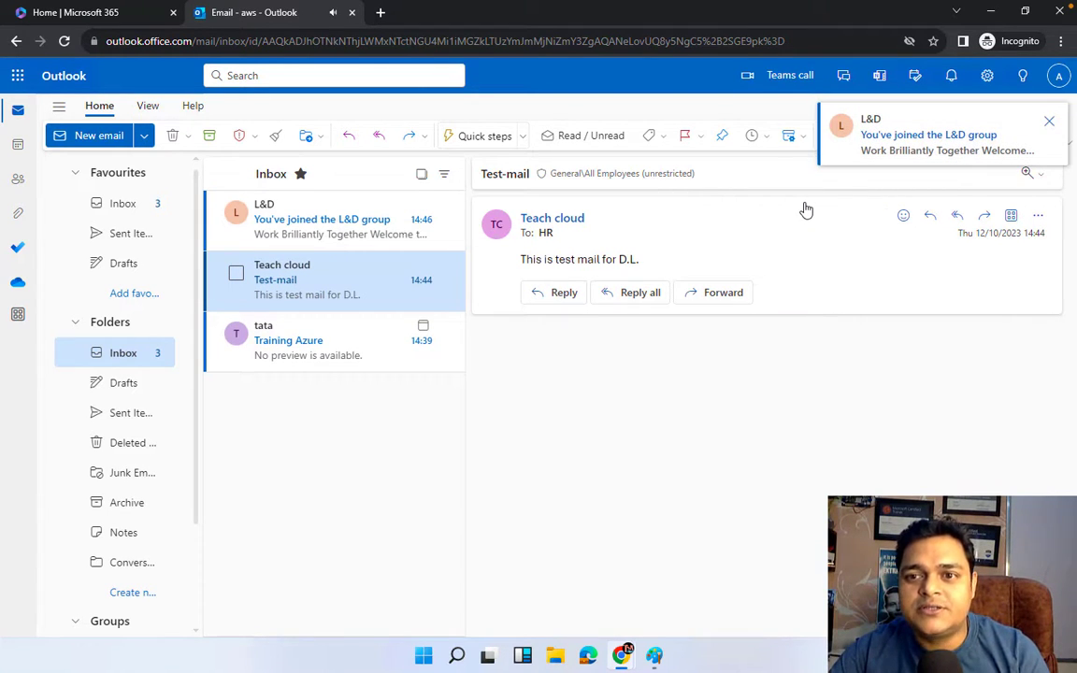
key(ctrl+Left)
key(ctrl+Left)
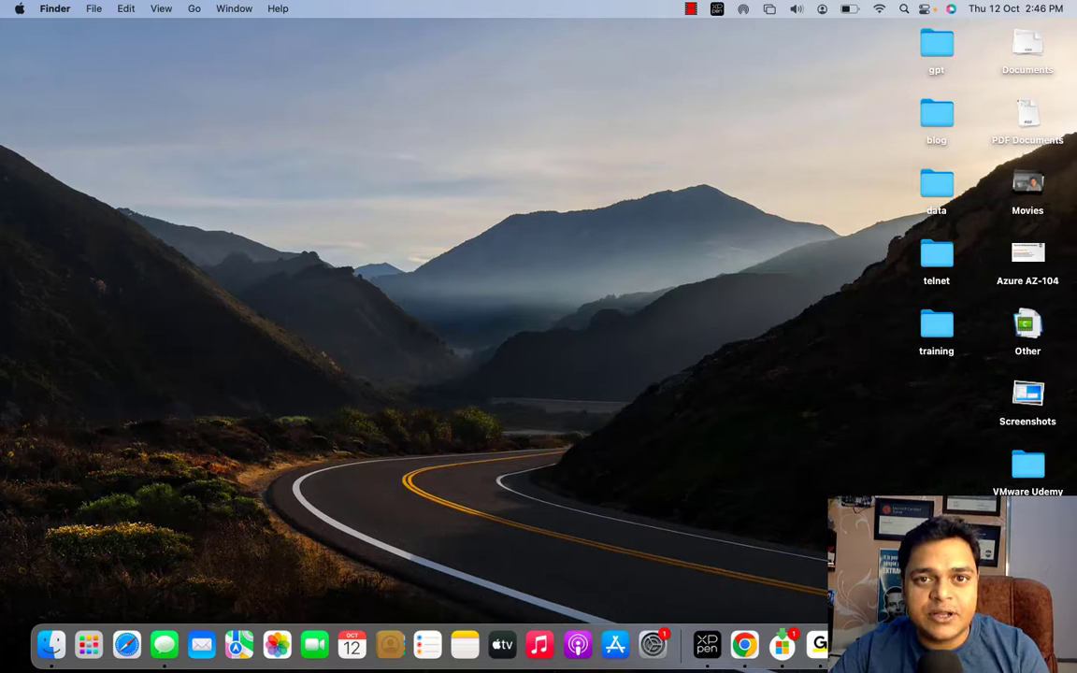
right_click(975, 645)
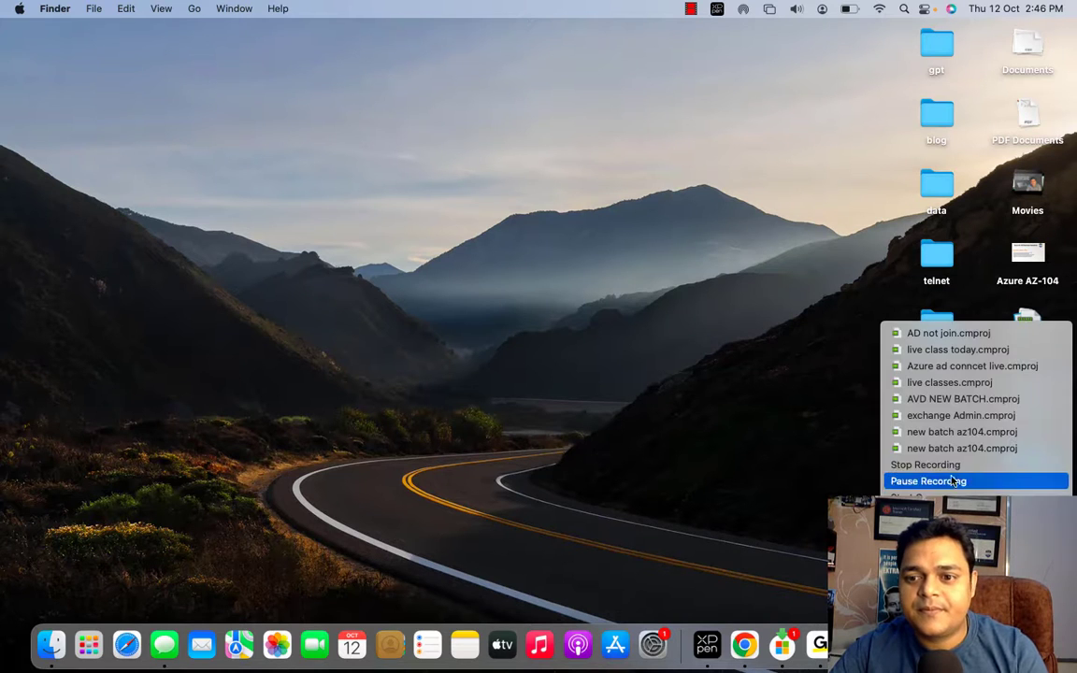